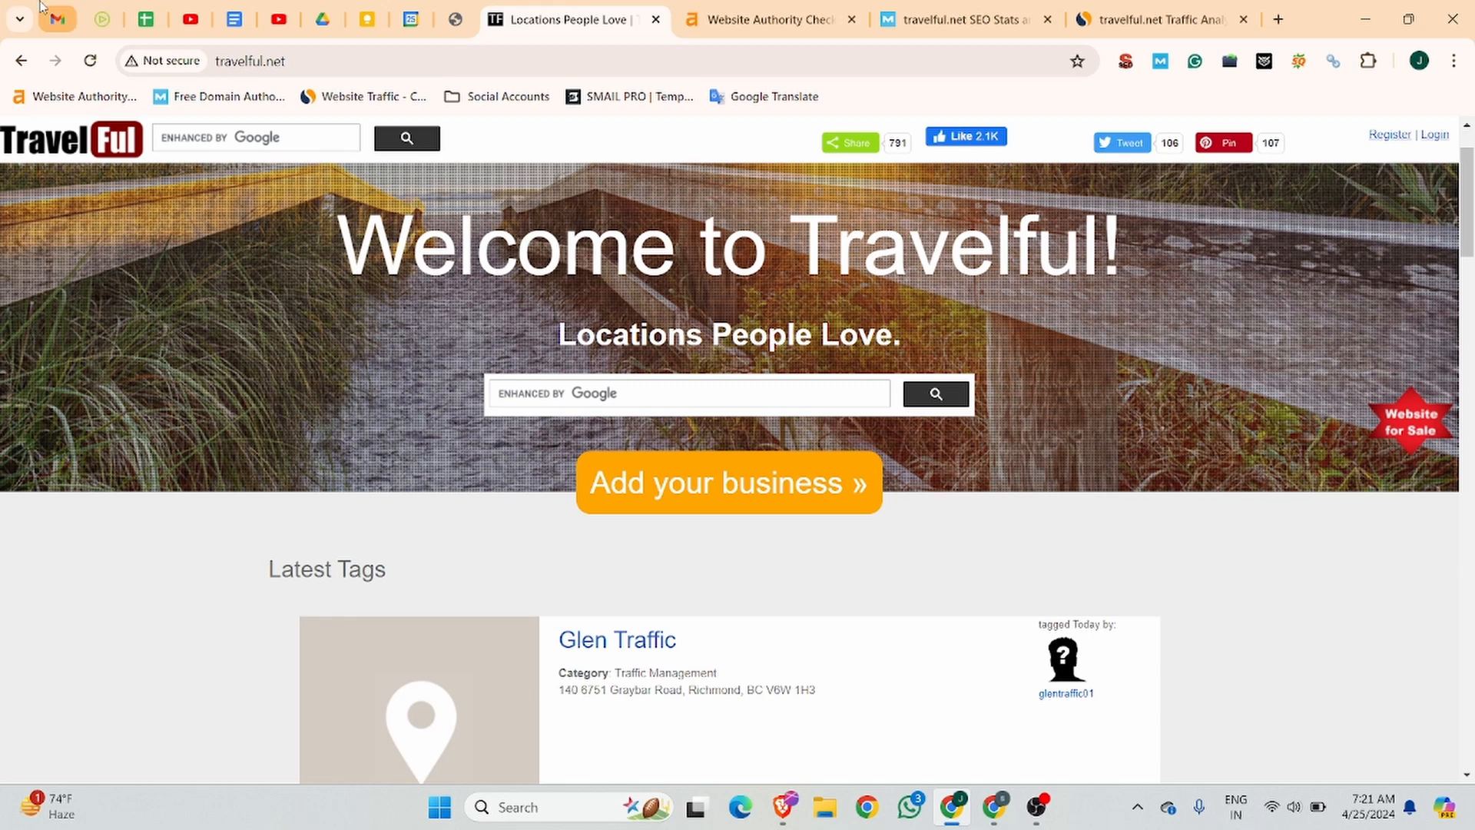
Review travelful.net's domain rating and backlinks in Ahrefs, and its domain authority and spam score in Moz.
{"action": "left_click", "coordinate": [737, 16]}
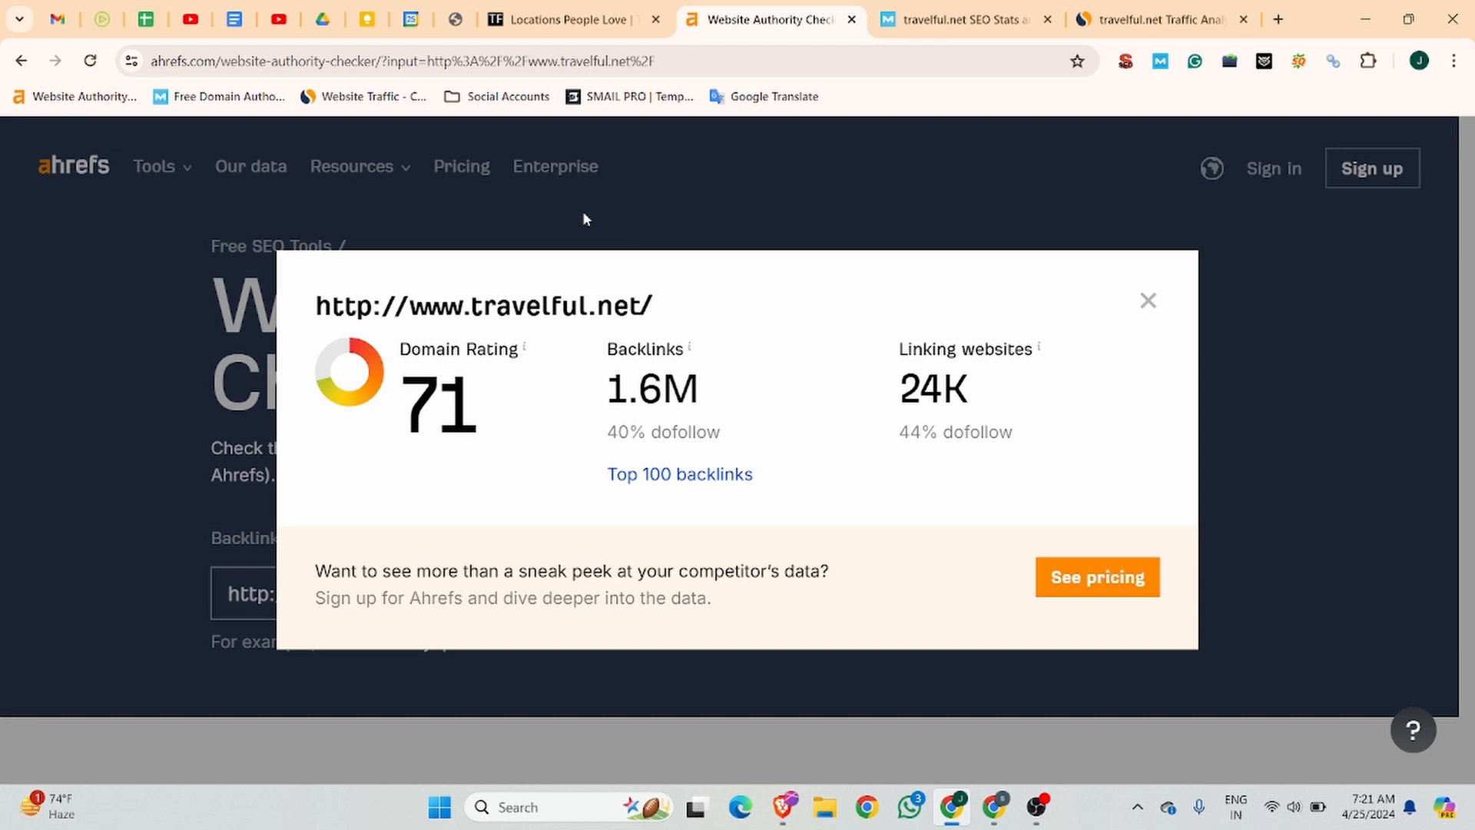
{"action": "left_click", "coordinate": [960, 19]}
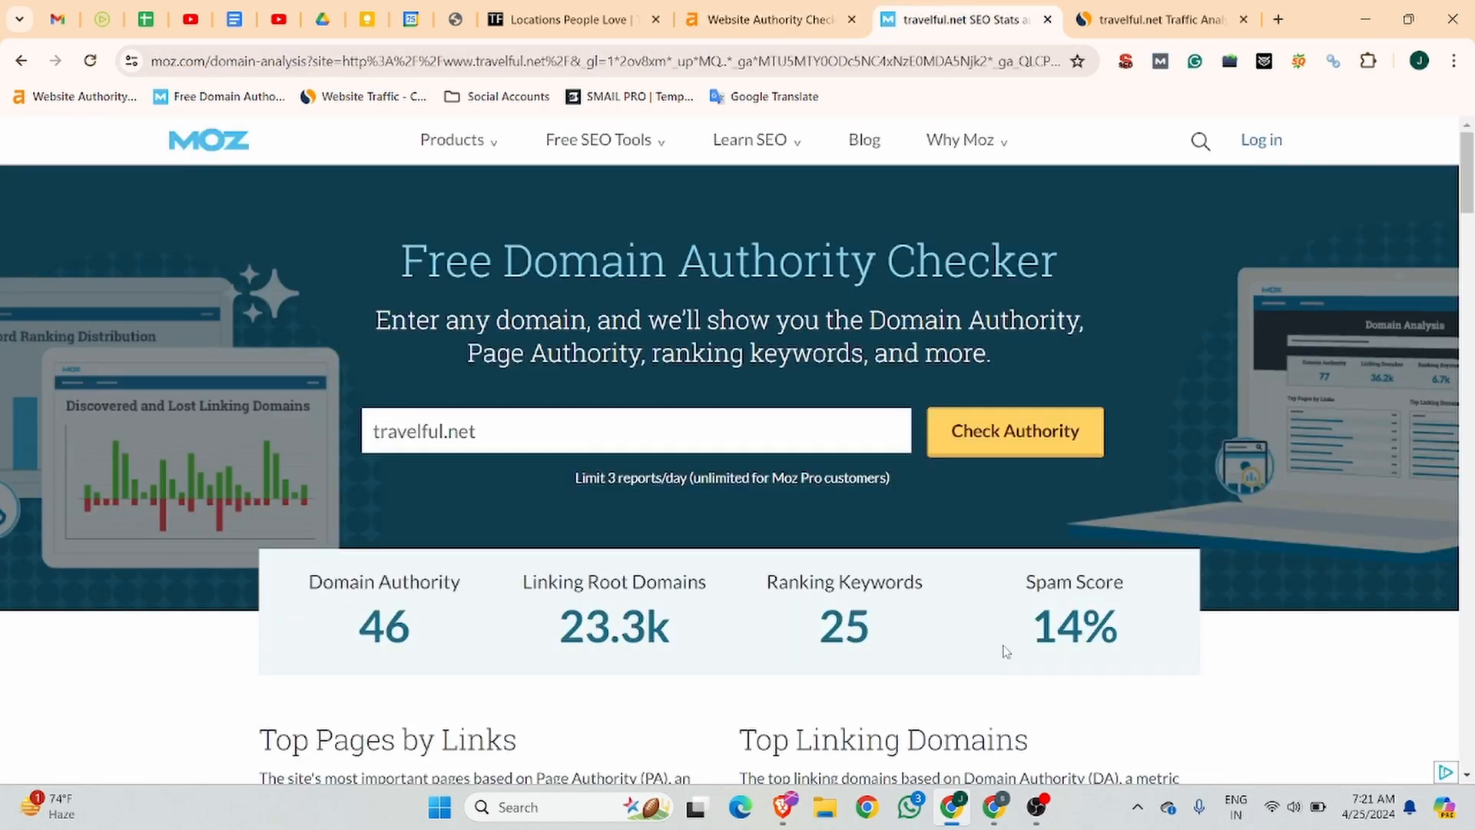
{"action": "left_click_drag", "start_coordinate": [1003, 648], "coordinate": [1153, 648]}
{"action": "left_click", "coordinate": [1130, 244]}
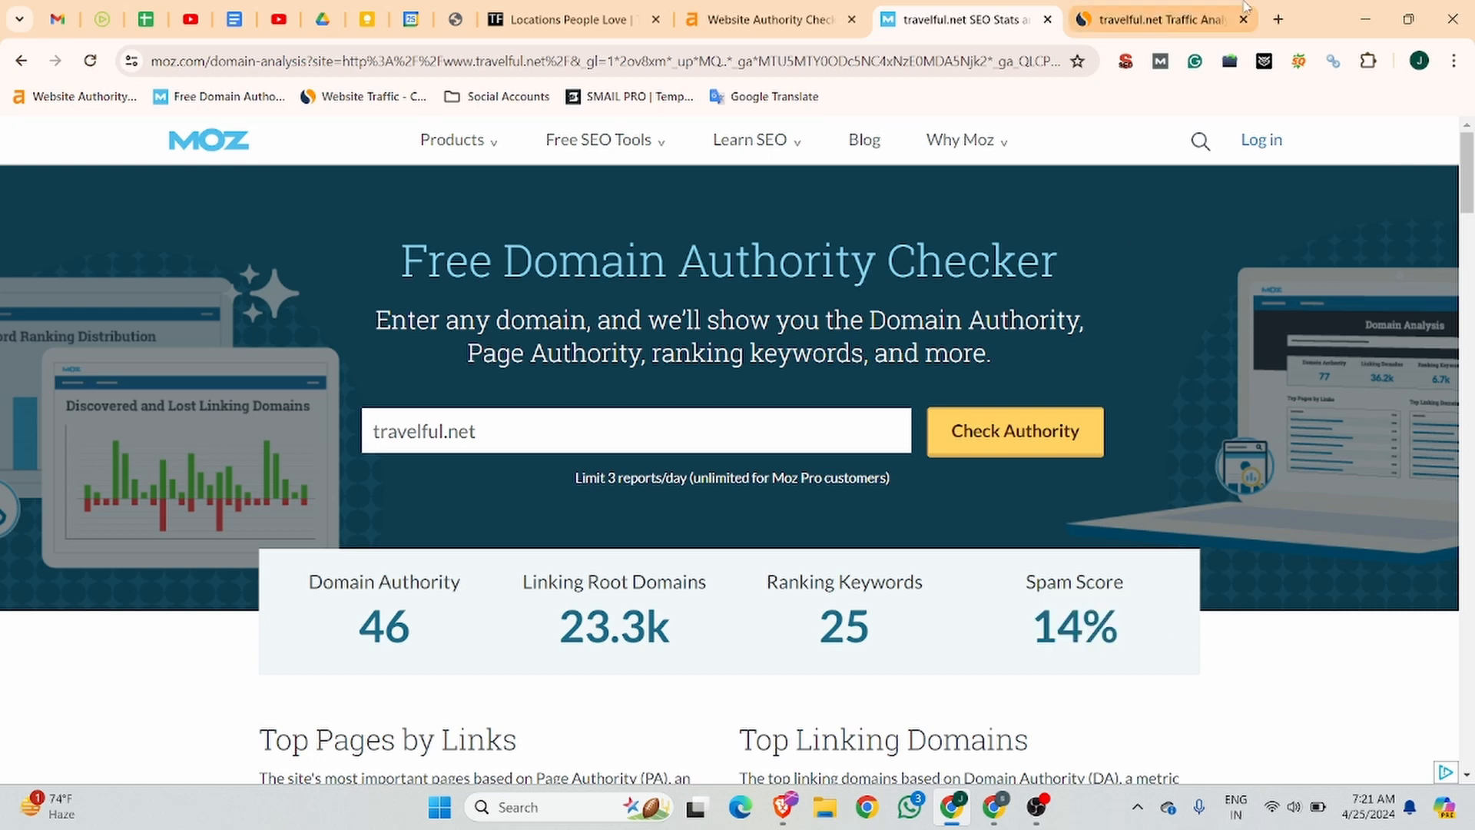
Examine travelful.net's ranking, total visits, engagement and traffic by country in the Similarweb report.
{"action": "left_click", "coordinate": [1144, 20]}
{"action": "scroll", "coordinate": [749, 349], "scroll_direction": "up", "scroll_amount": 10}
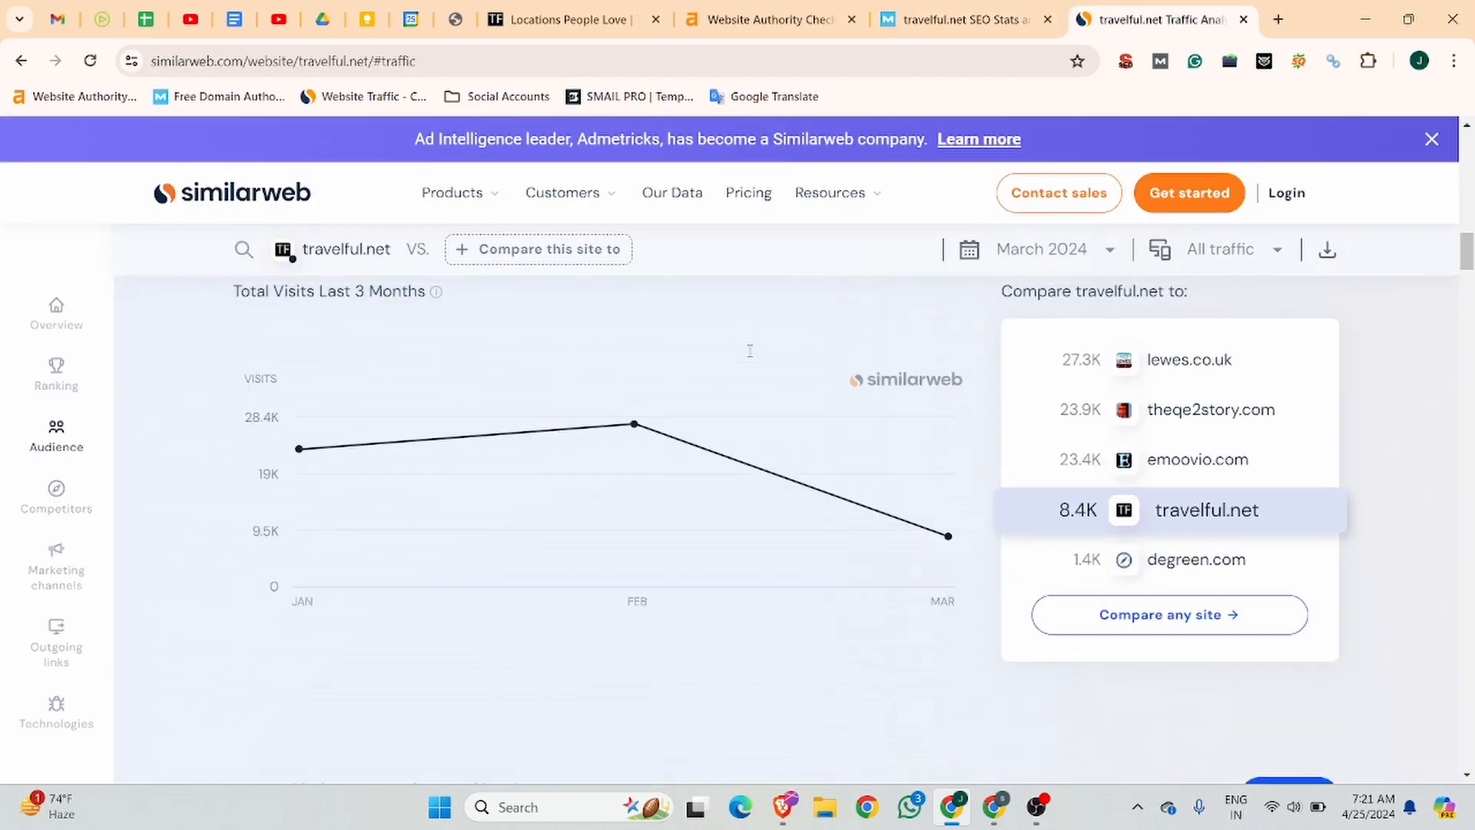
{"action": "scroll", "coordinate": [751, 361], "scroll_direction": "up", "scroll_amount": 1}
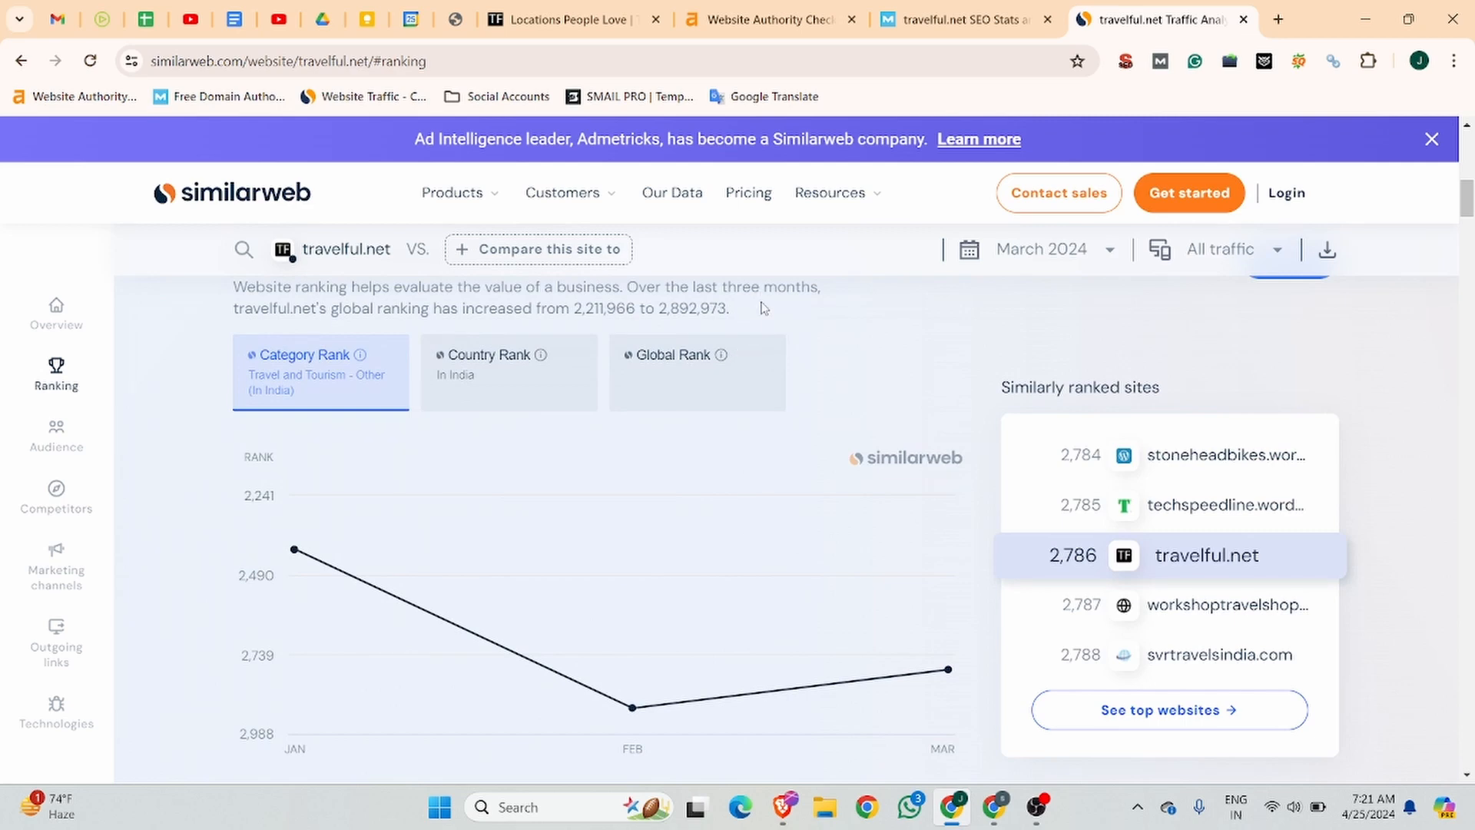
{"action": "left_click_drag", "start_coordinate": [762, 313], "coordinate": [169, 284]}
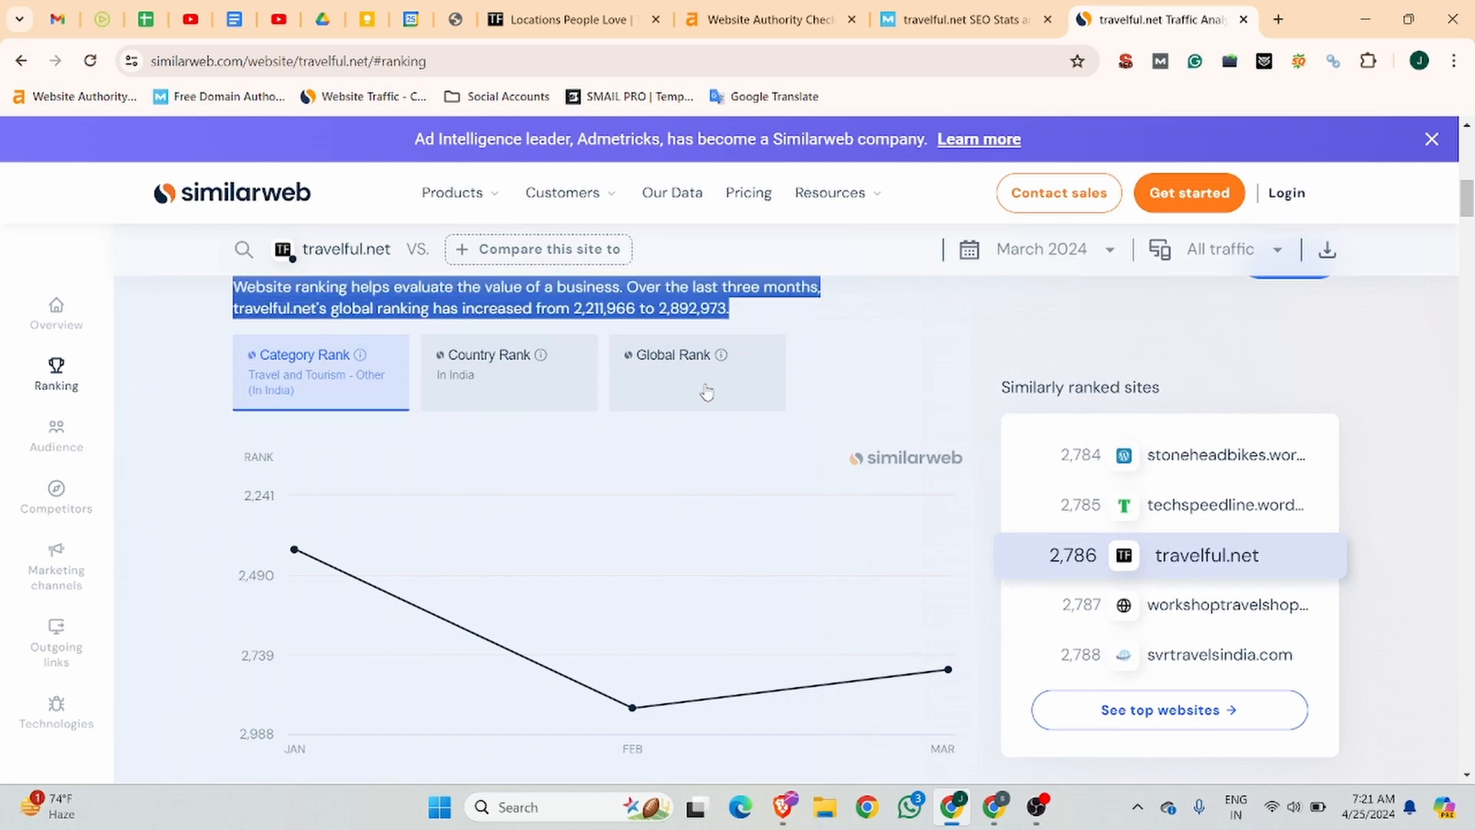
{"action": "scroll", "coordinate": [785, 401], "scroll_direction": "up", "scroll_amount": 3}
{"action": "scroll", "coordinate": [784, 401], "scroll_direction": "up", "scroll_amount": 7}
{"action": "scroll", "coordinate": [772, 401], "scroll_direction": "down", "scroll_amount": 5}
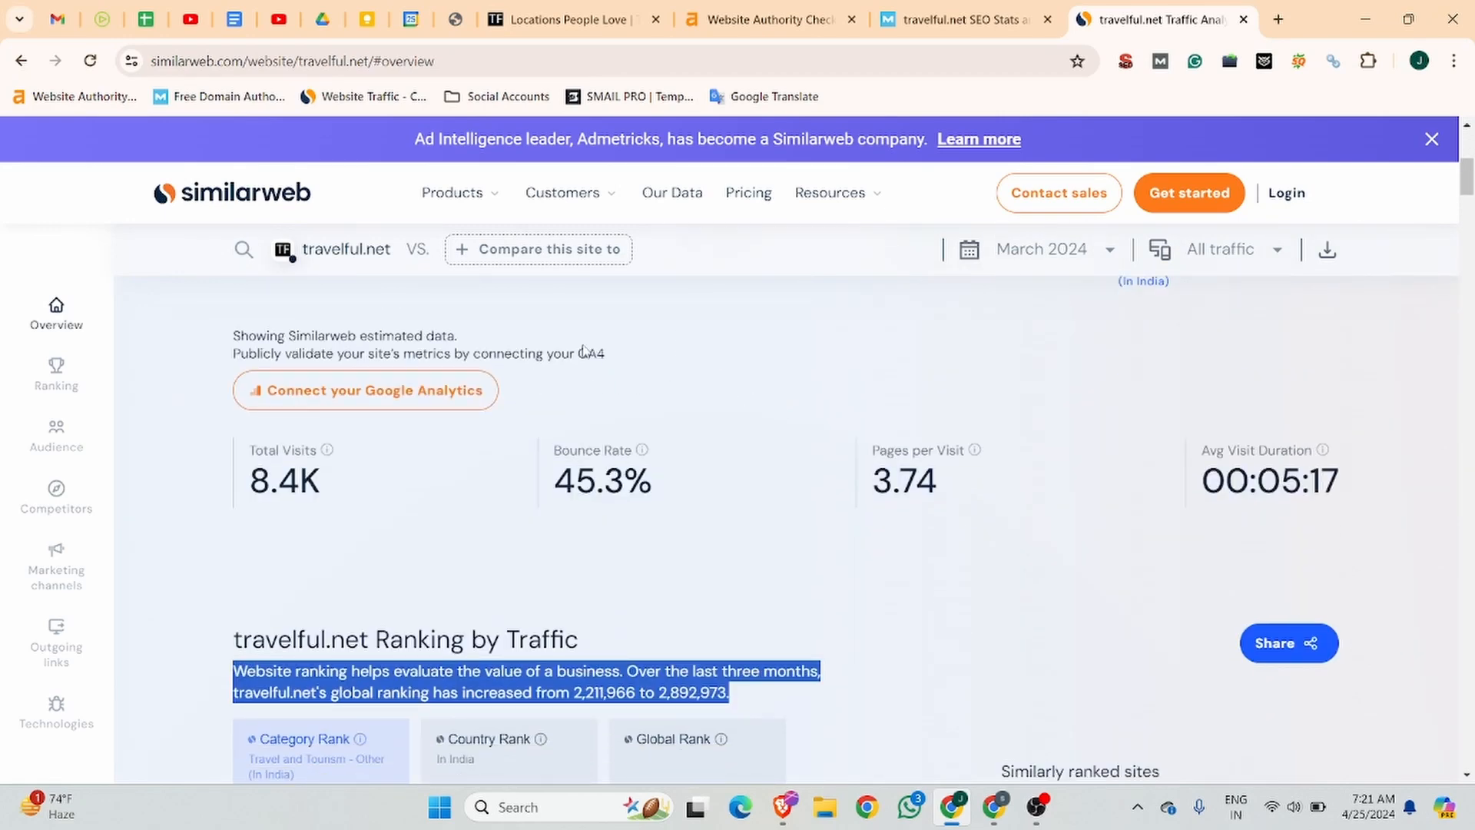
{"action": "scroll", "coordinate": [653, 537], "scroll_direction": "down", "scroll_amount": 20}
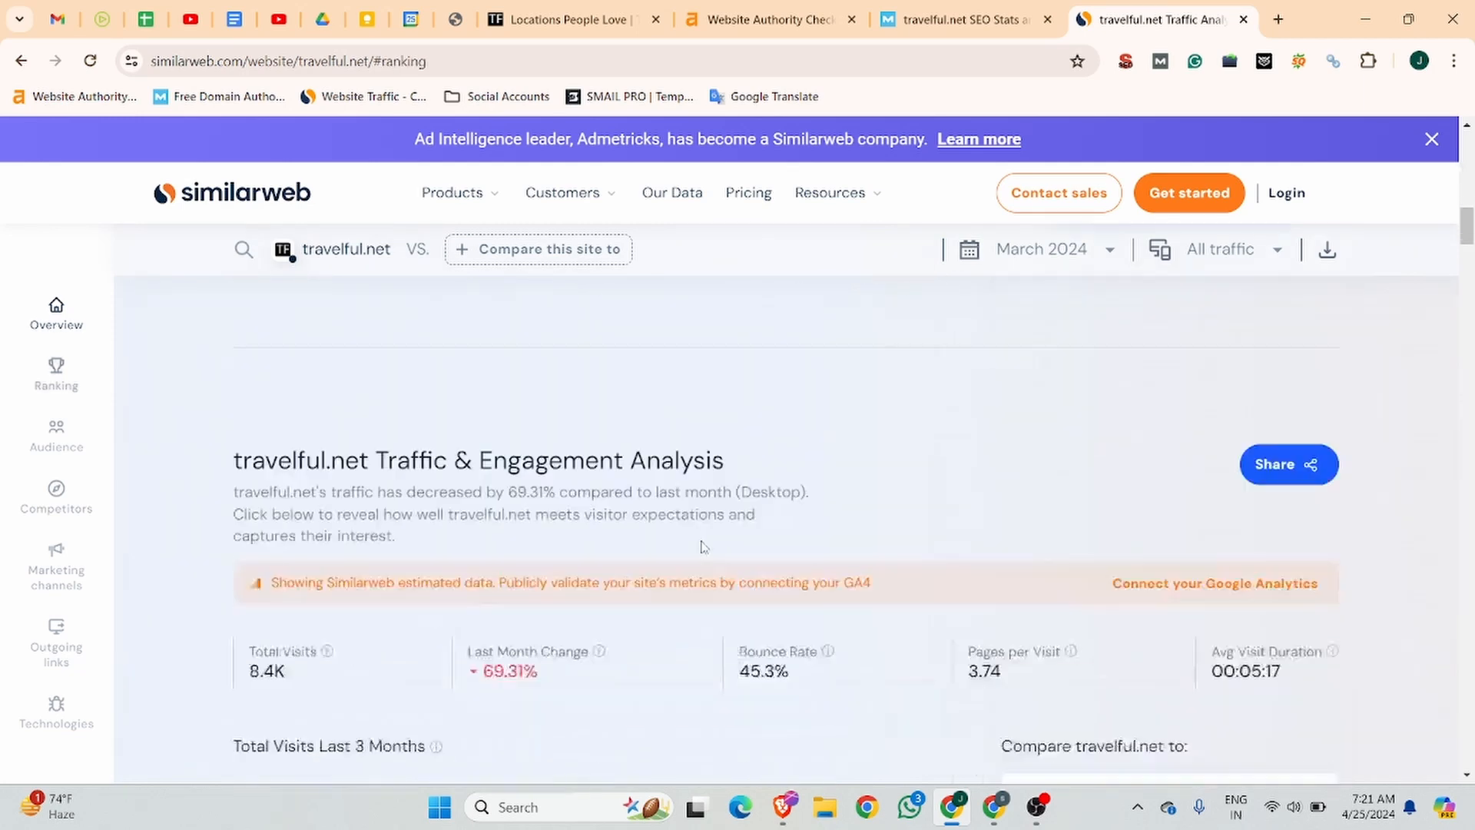
{"action": "scroll", "coordinate": [762, 503], "scroll_direction": "up", "scroll_amount": 4}
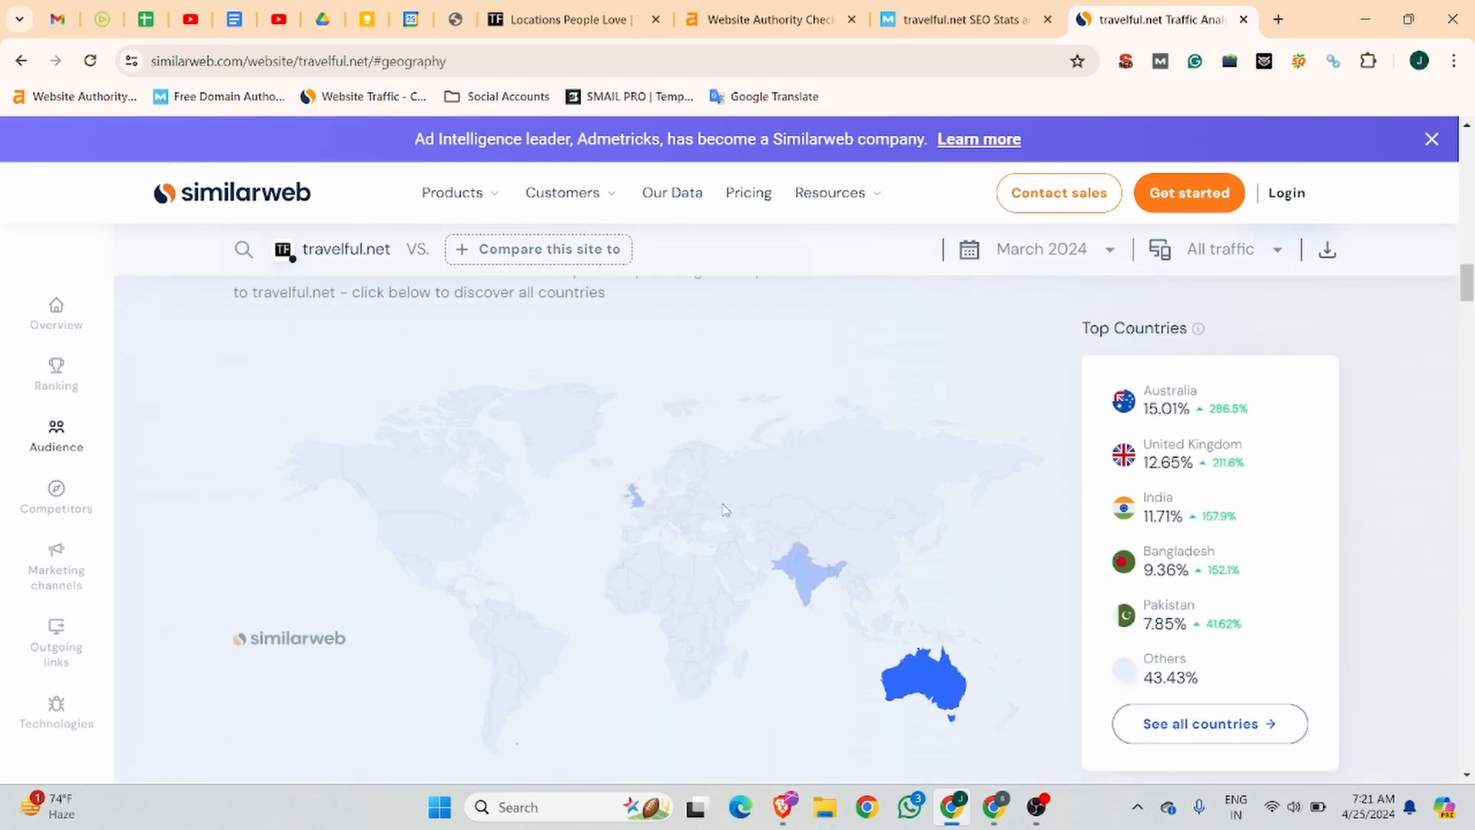
{"action": "scroll", "coordinate": [875, 453], "scroll_direction": "up", "scroll_amount": 8}
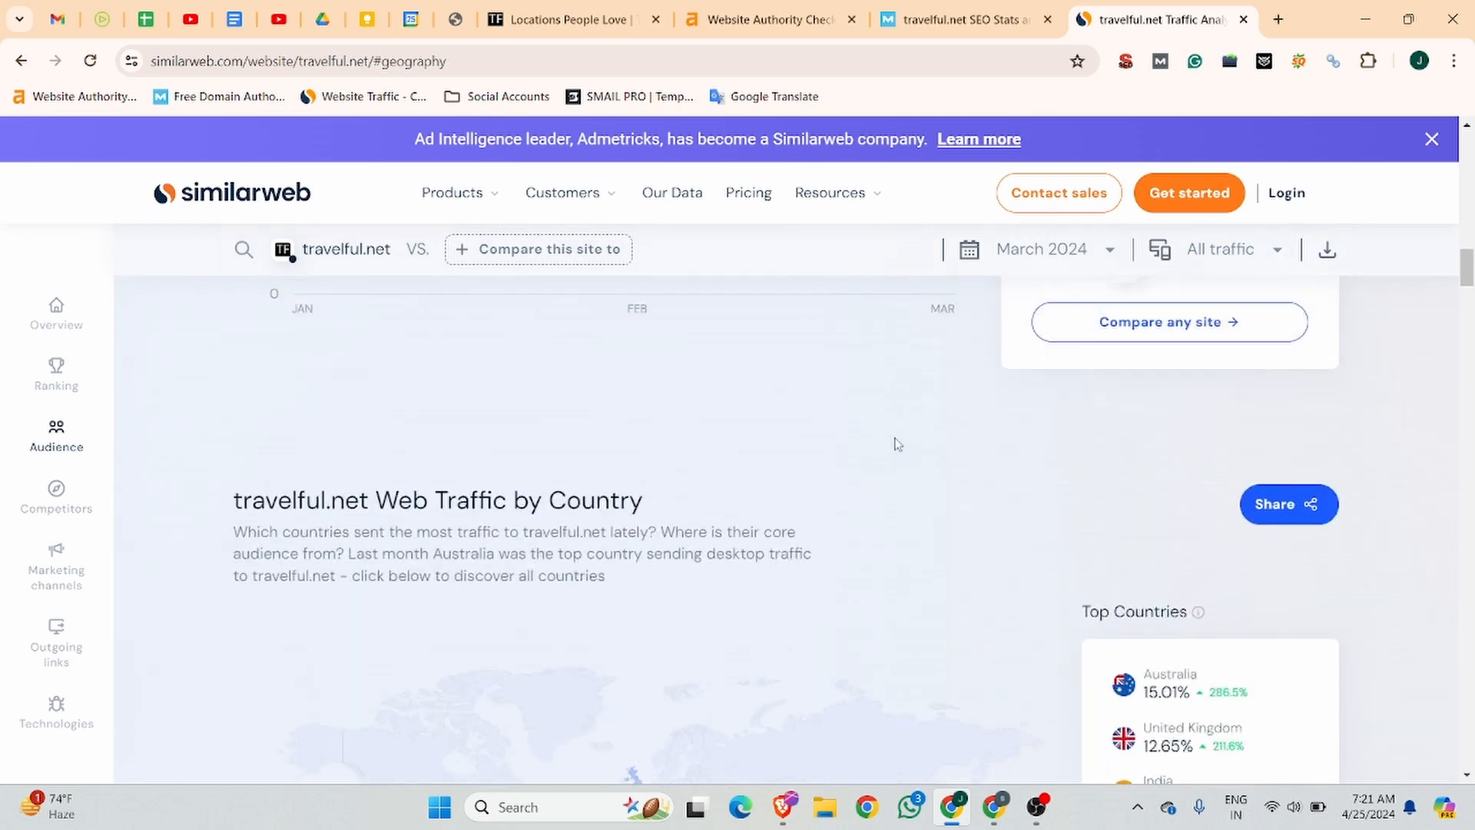
Open the new-user registration form on travelful.net and enter the username jobma and the account's e-mail address.
{"action": "left_click", "coordinate": [614, 29]}
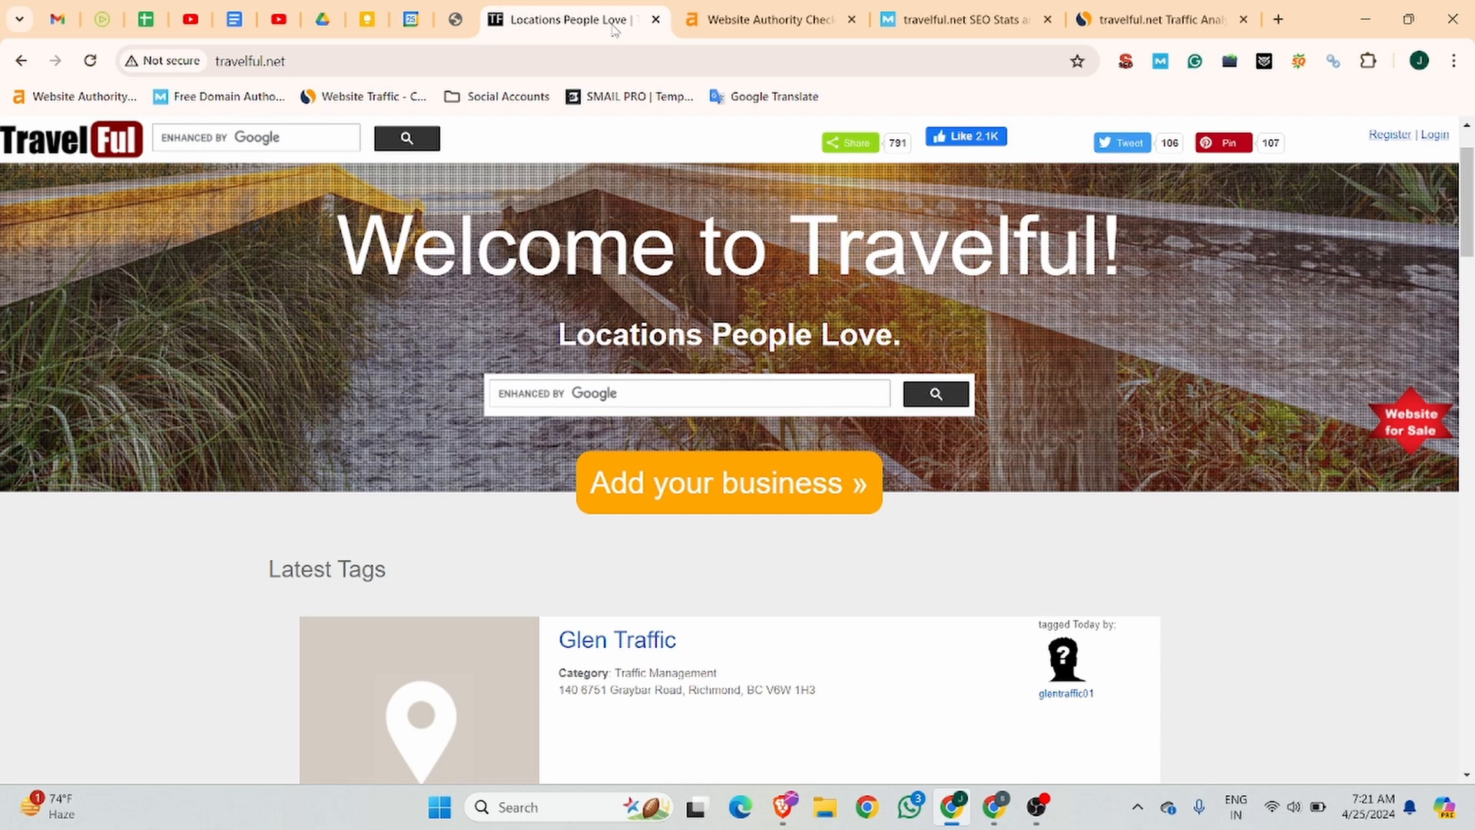
{"action": "left_click", "coordinate": [1390, 137]}
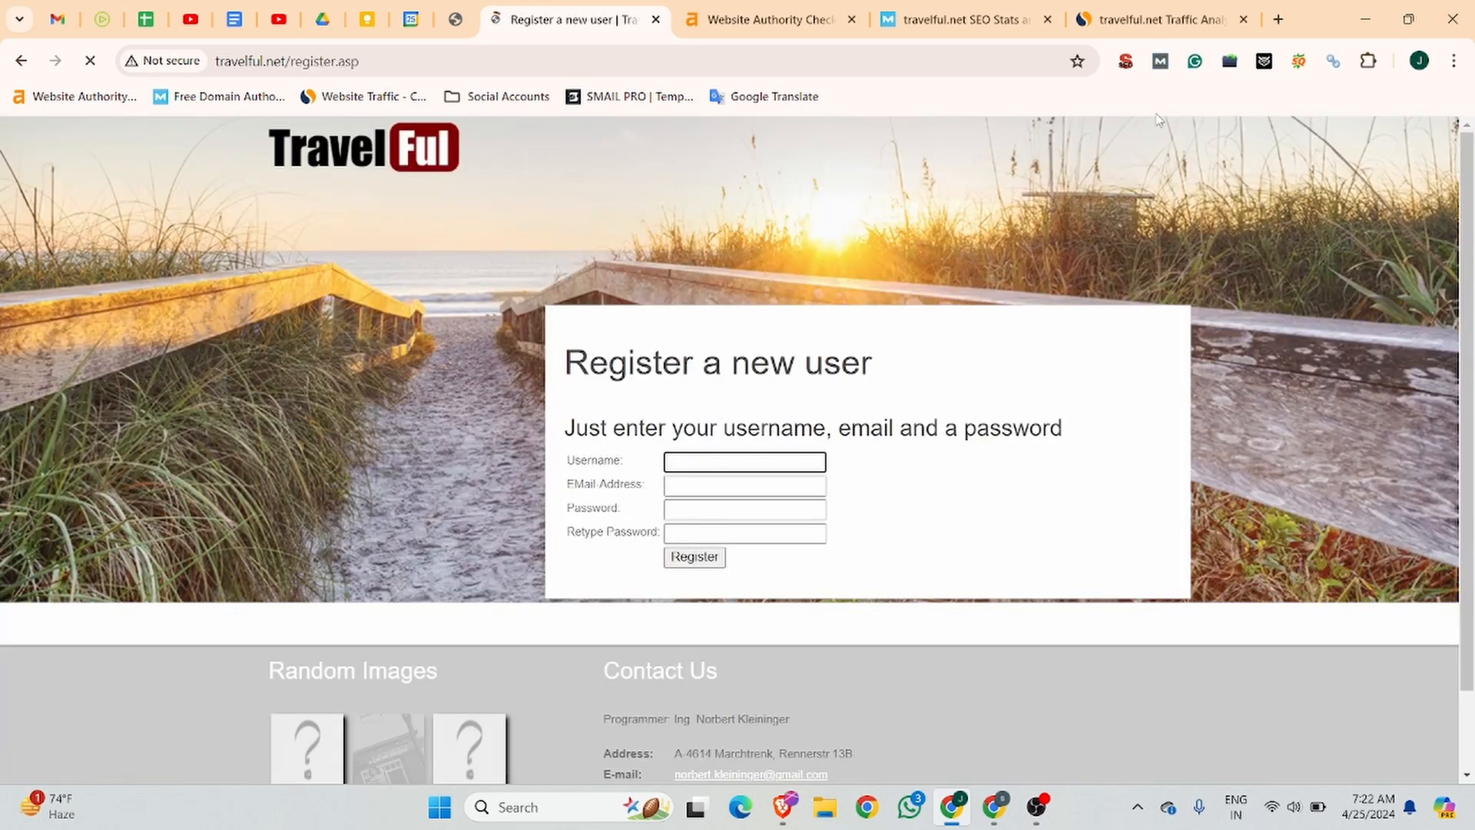
{"action": "left_click", "coordinate": [727, 466]}
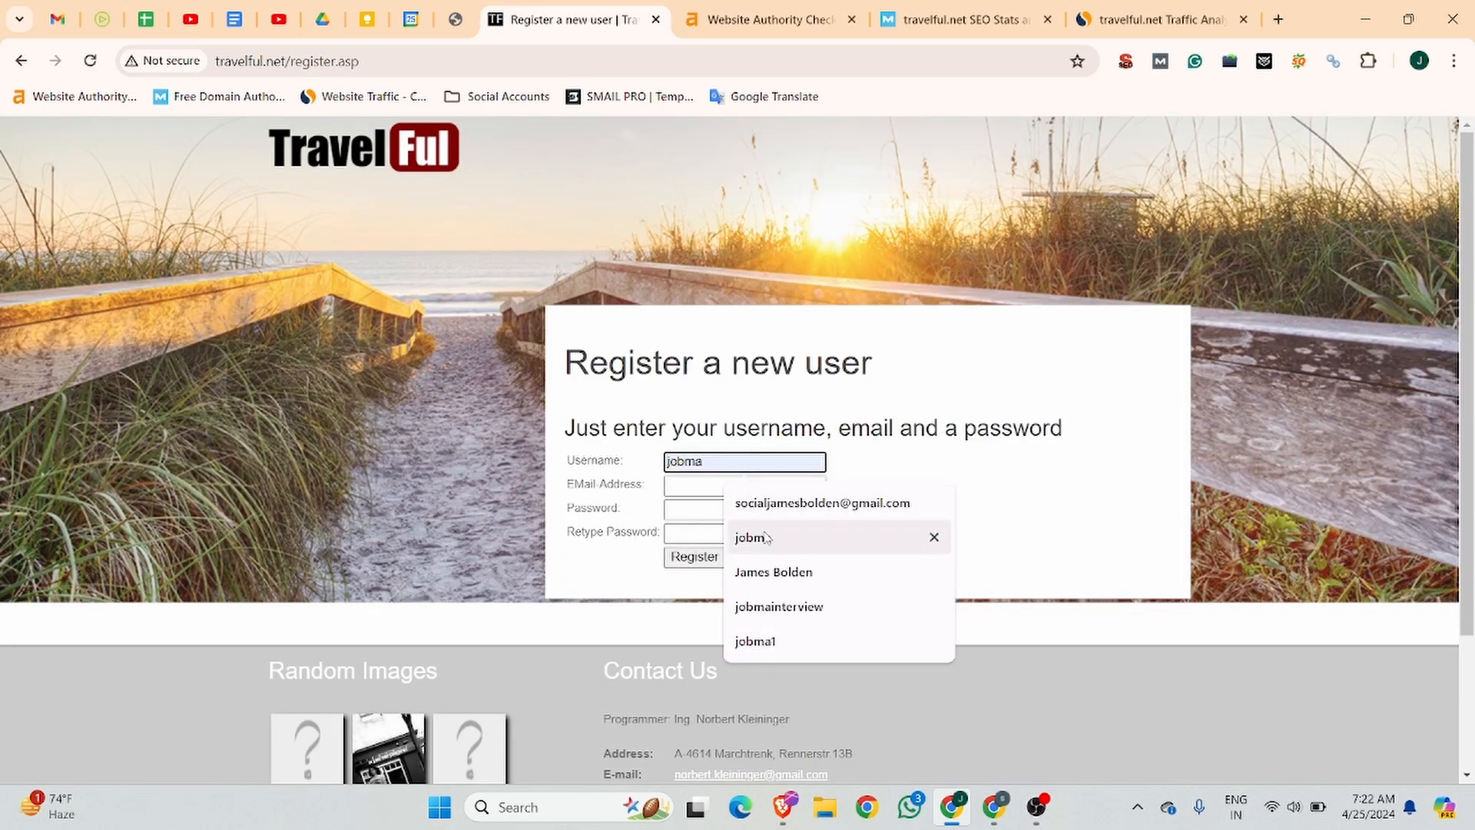
{"action": "left_click", "coordinate": [766, 537]}
{"action": "left_click", "coordinate": [737, 485]}
{"action": "left_click", "coordinate": [742, 521]}
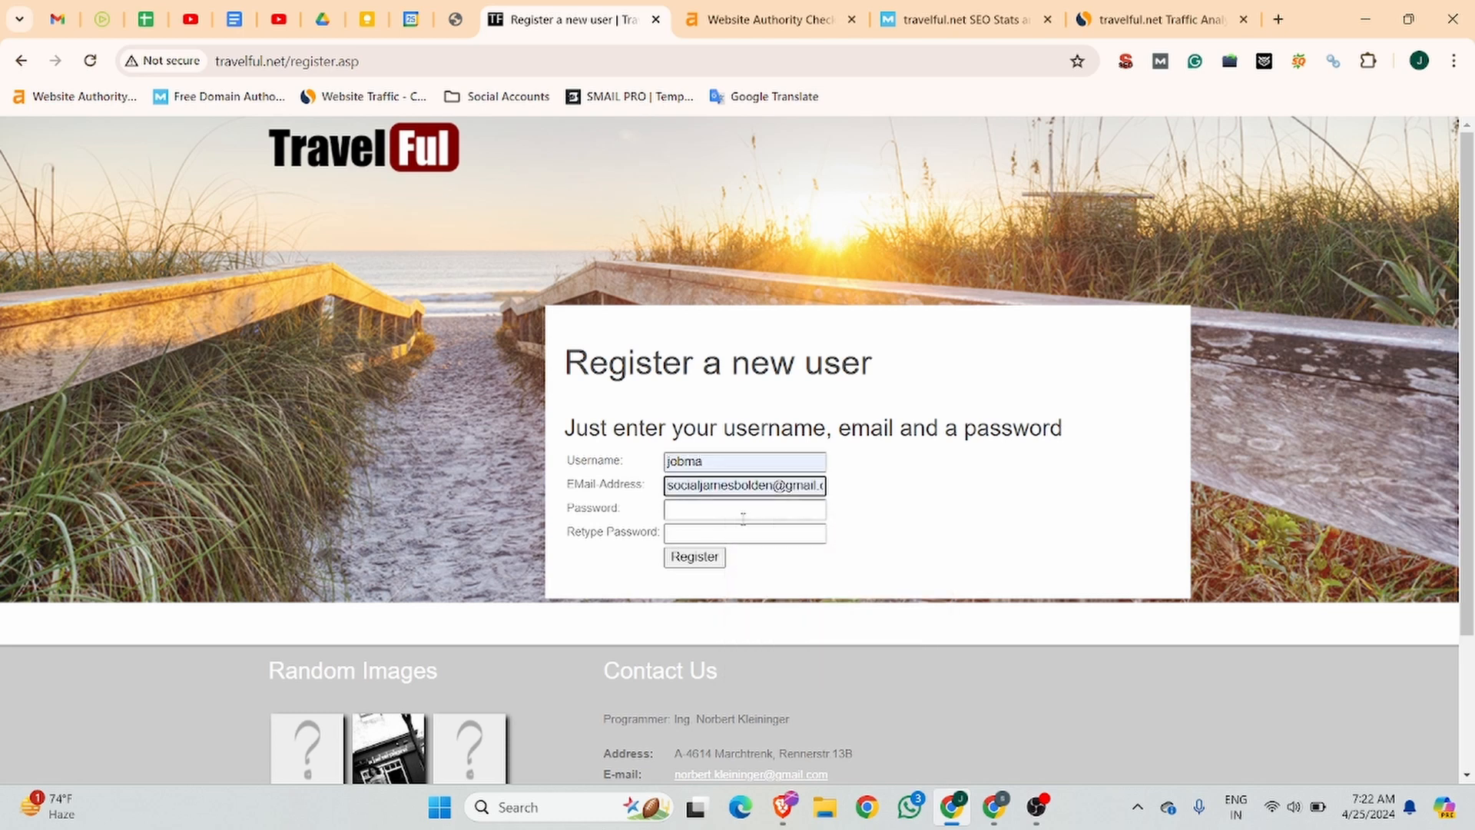
Enter the account password in both password fields and submit the registration.
{"action": "left_click", "coordinate": [742, 509]}
{"action": "type", "text": "j"}
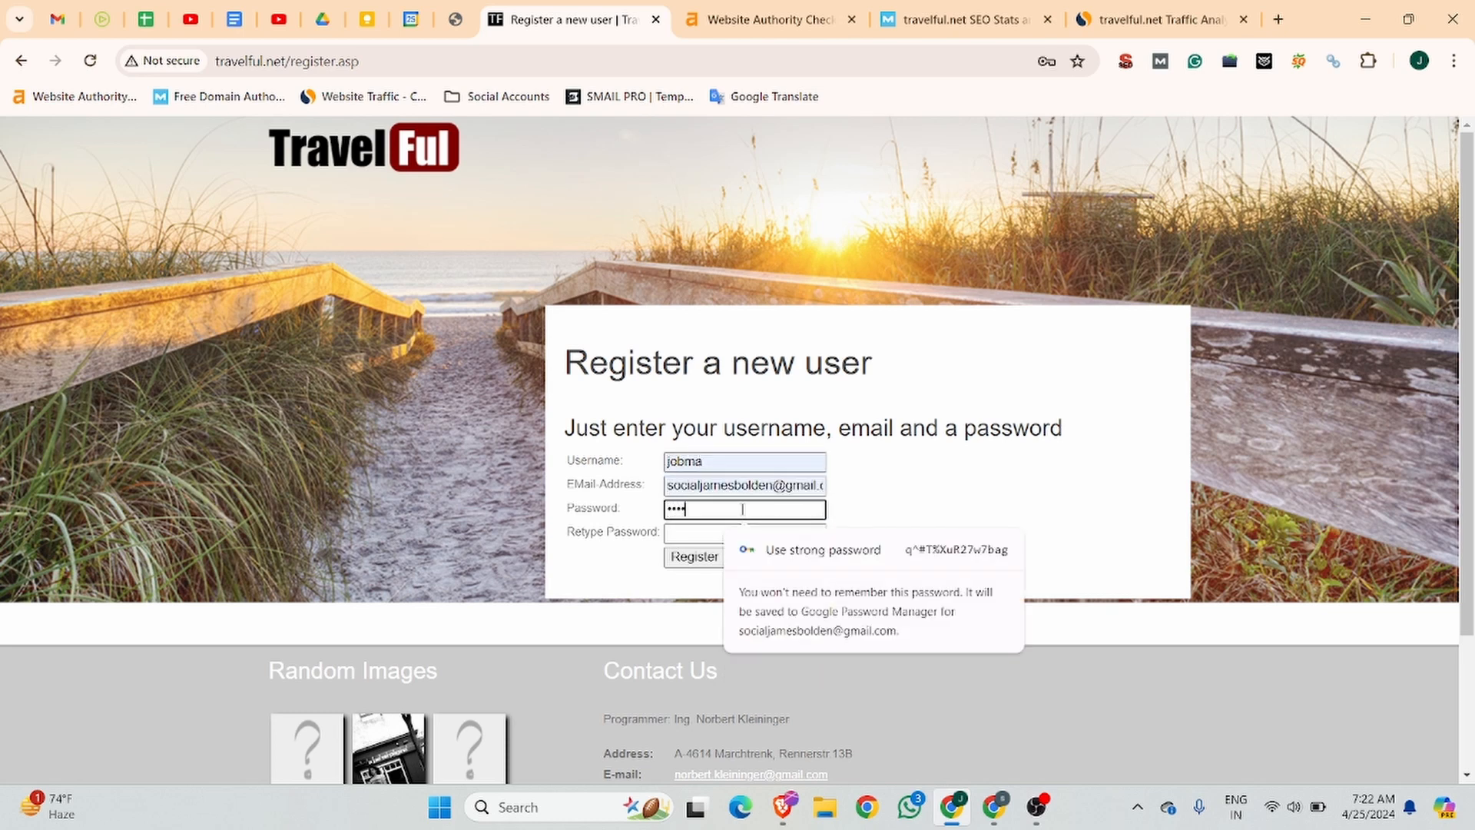
{"action": "type", "text": "••••••"}
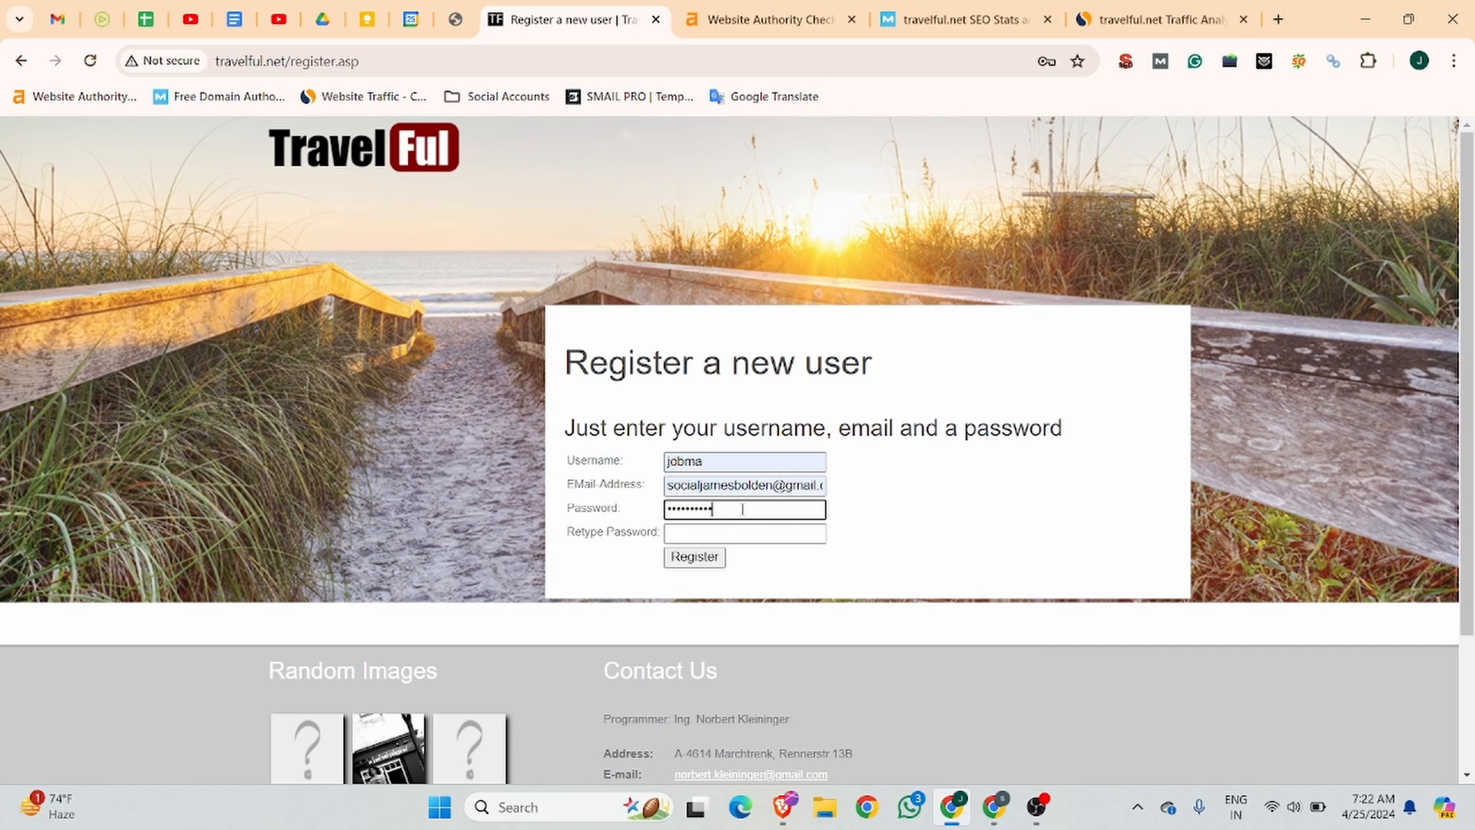
{"action": "key", "text": "Tab"}
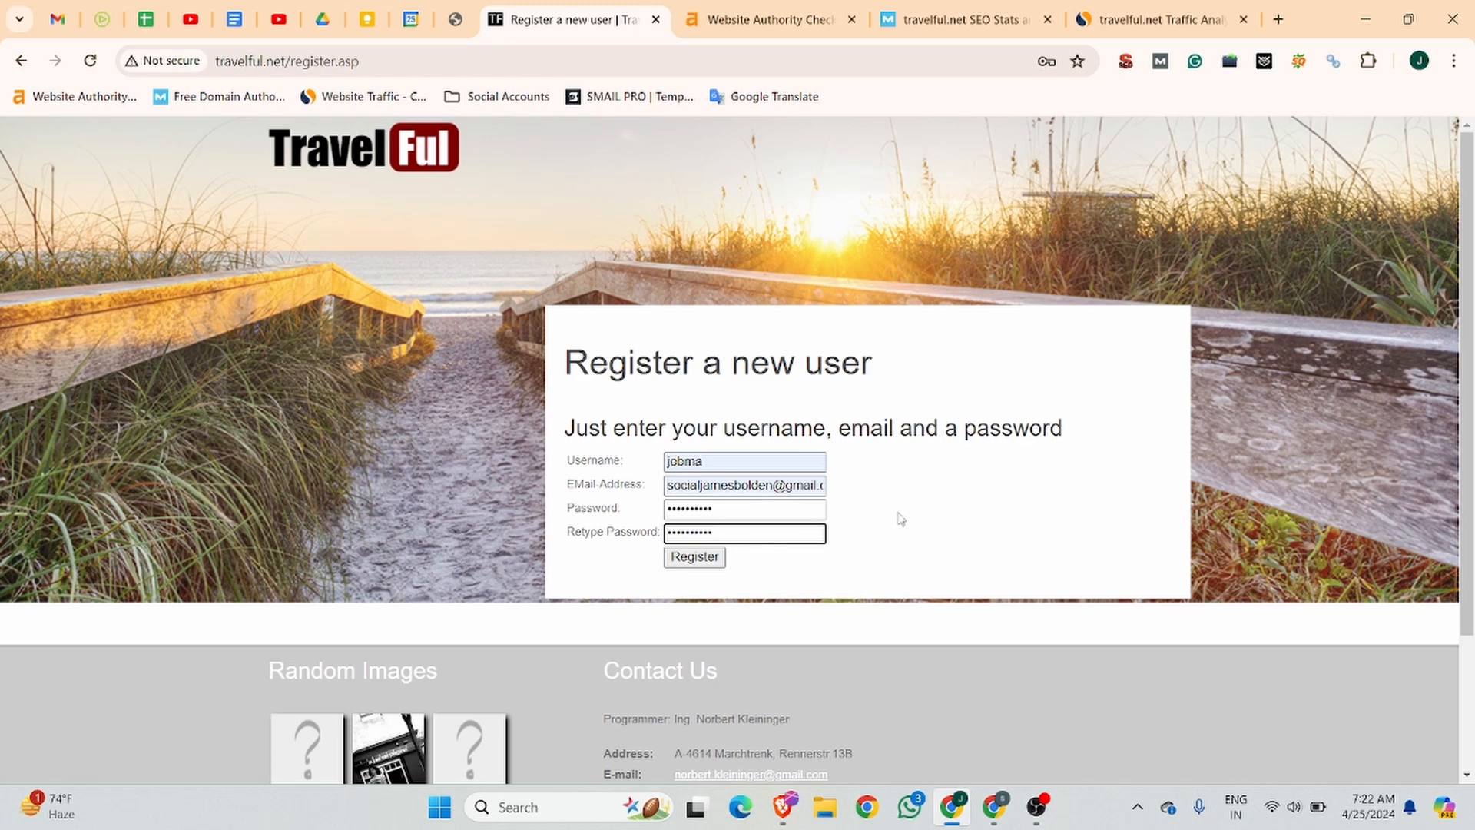
{"action": "left_click", "coordinate": [694, 556]}
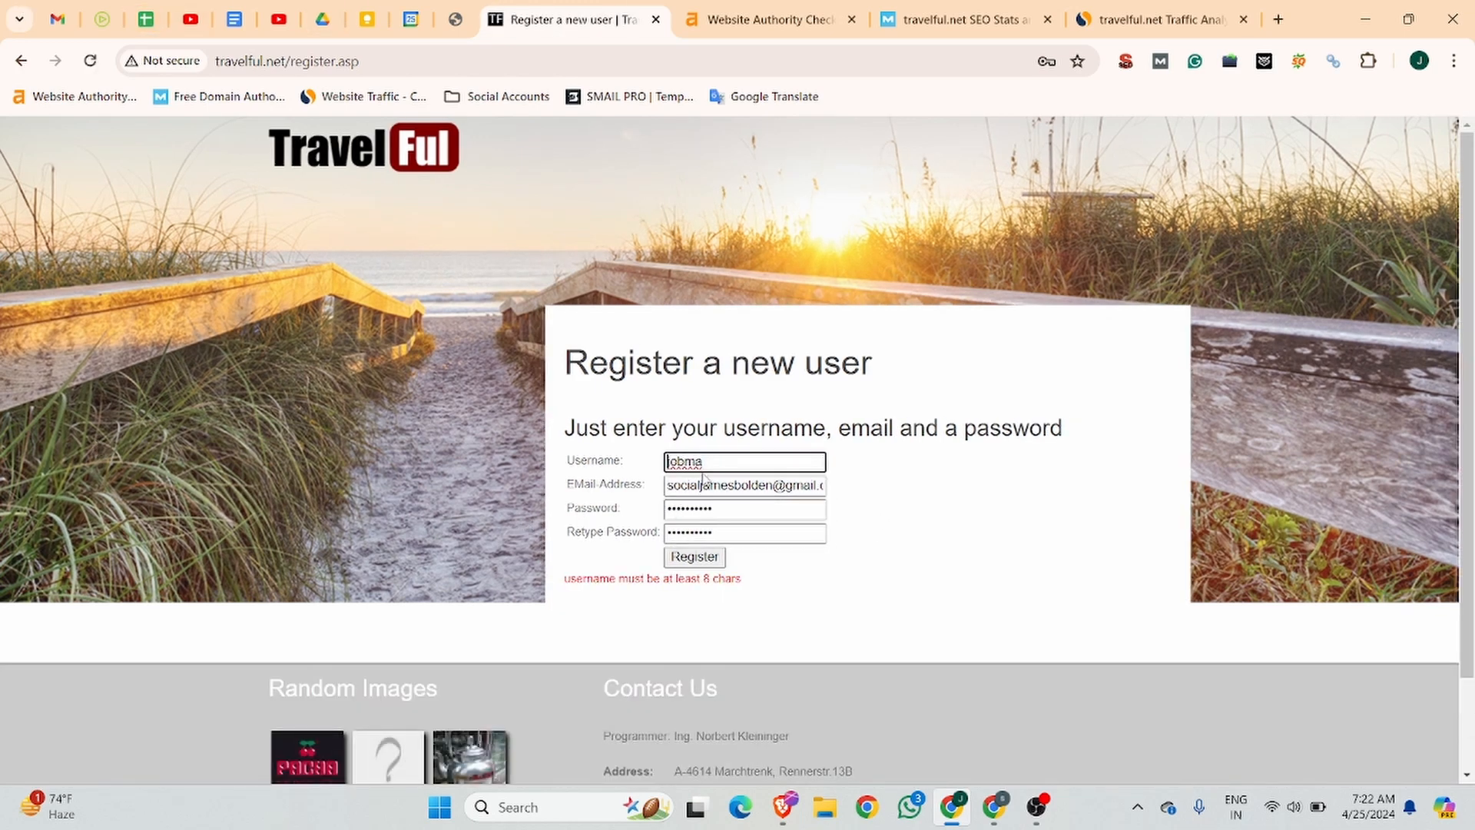
Change the username to jobmainterview, submit the registration again and save the login in the browser.
{"action": "left_click", "coordinate": [716, 463]}
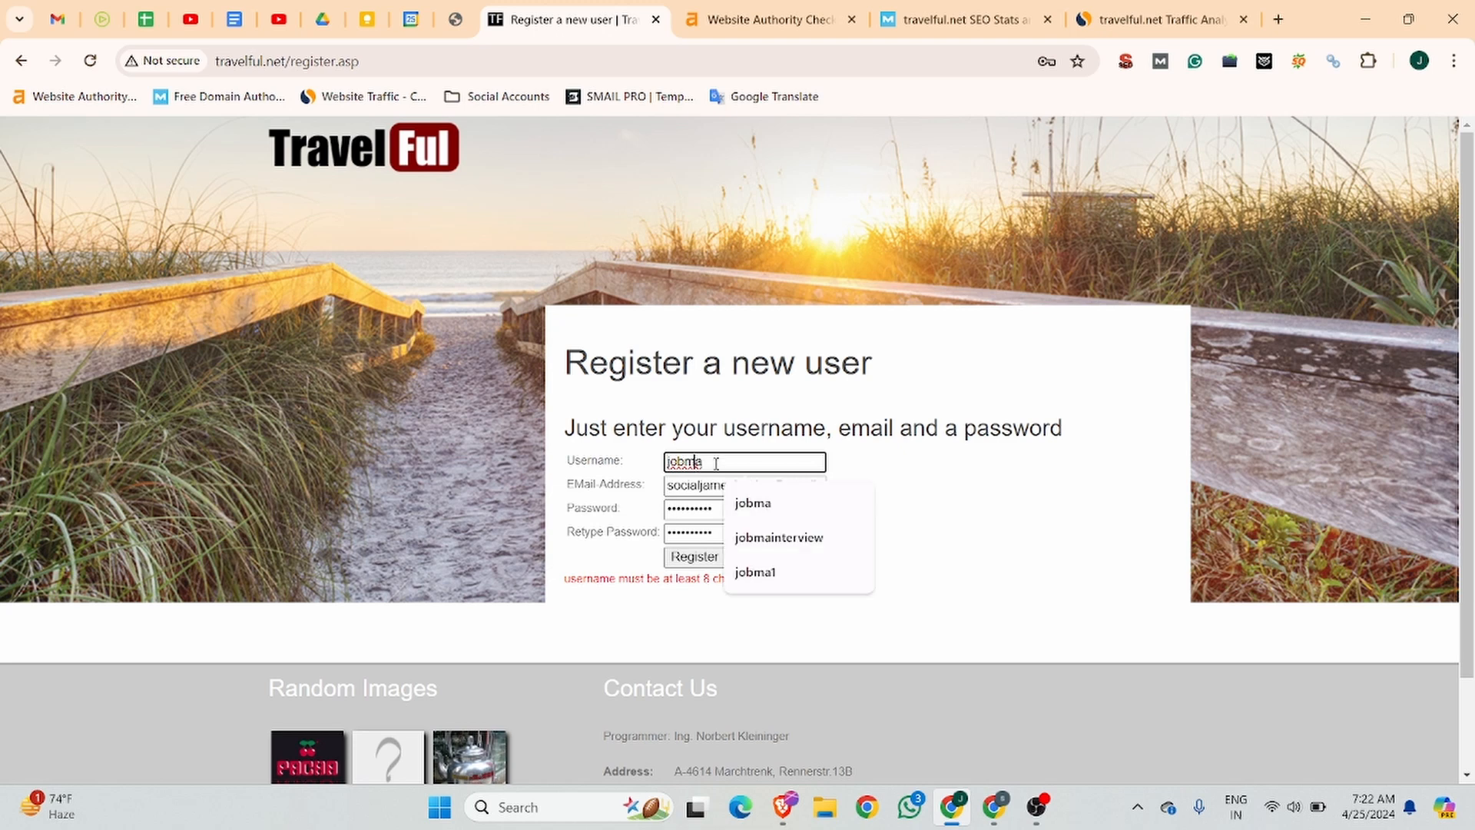
{"action": "left_click", "coordinate": [793, 539]}
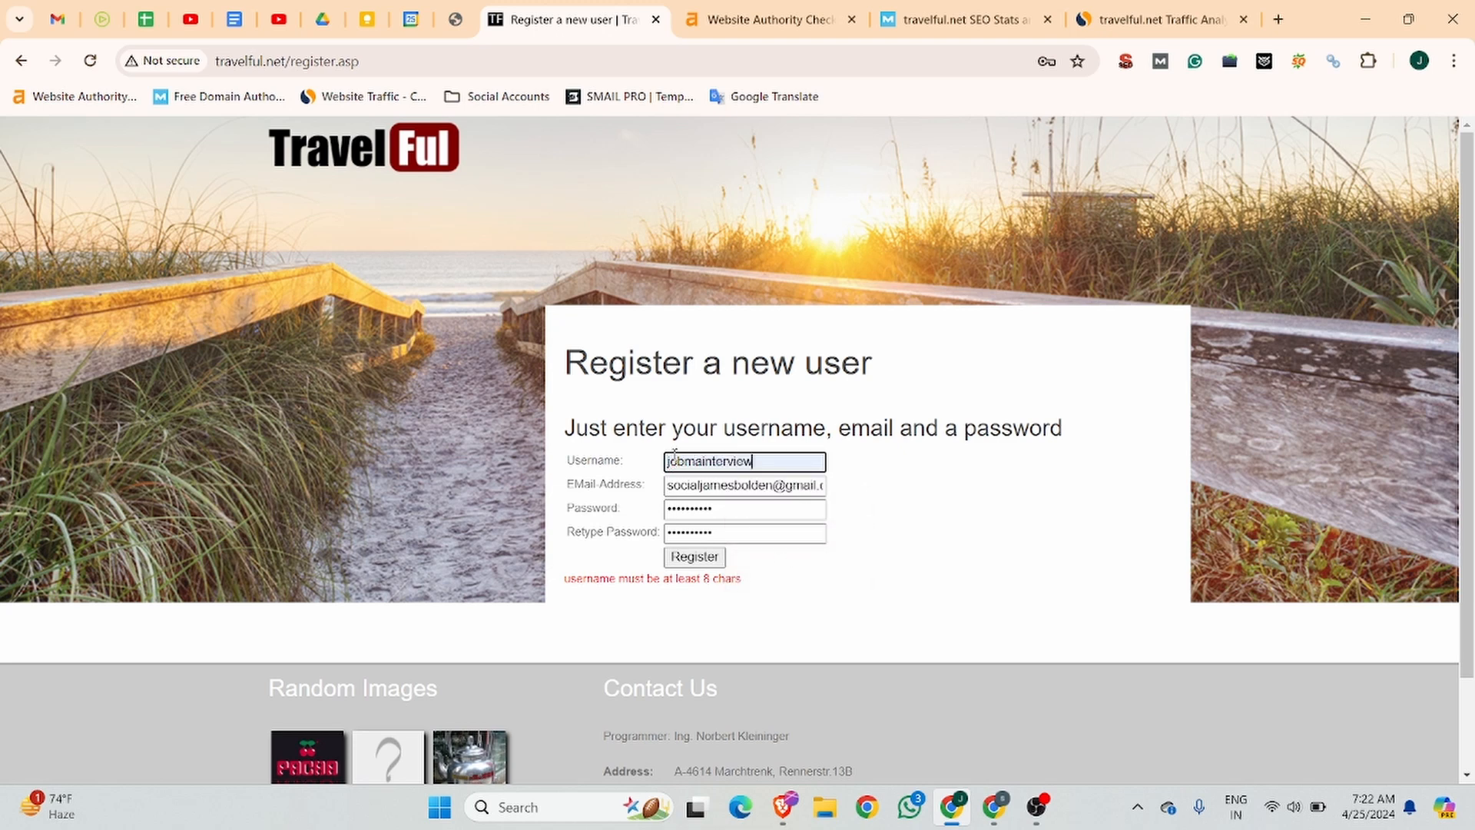
{"action": "left_click", "coordinate": [718, 557]}
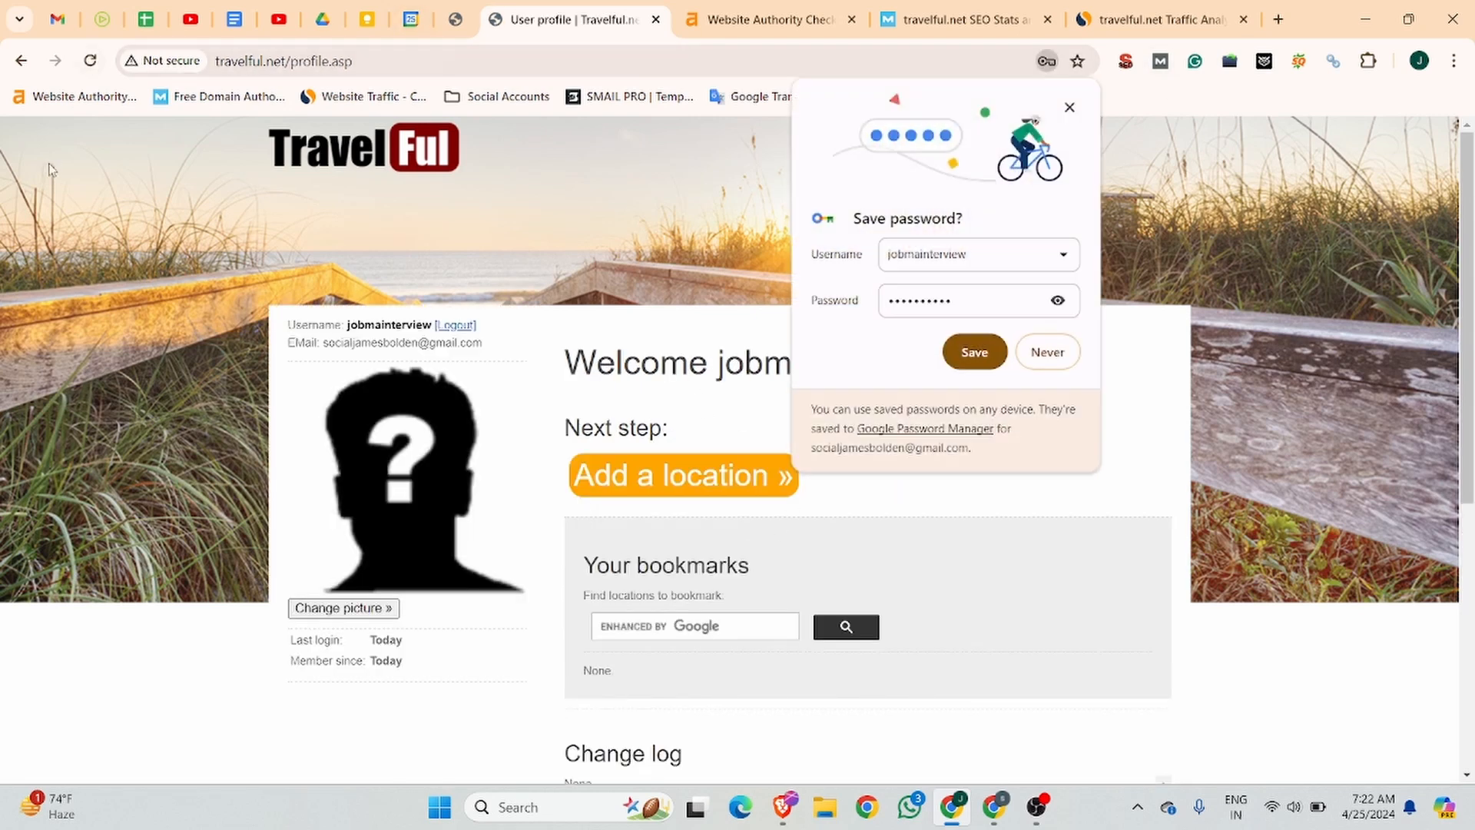
{"action": "left_click", "coordinate": [974, 355]}
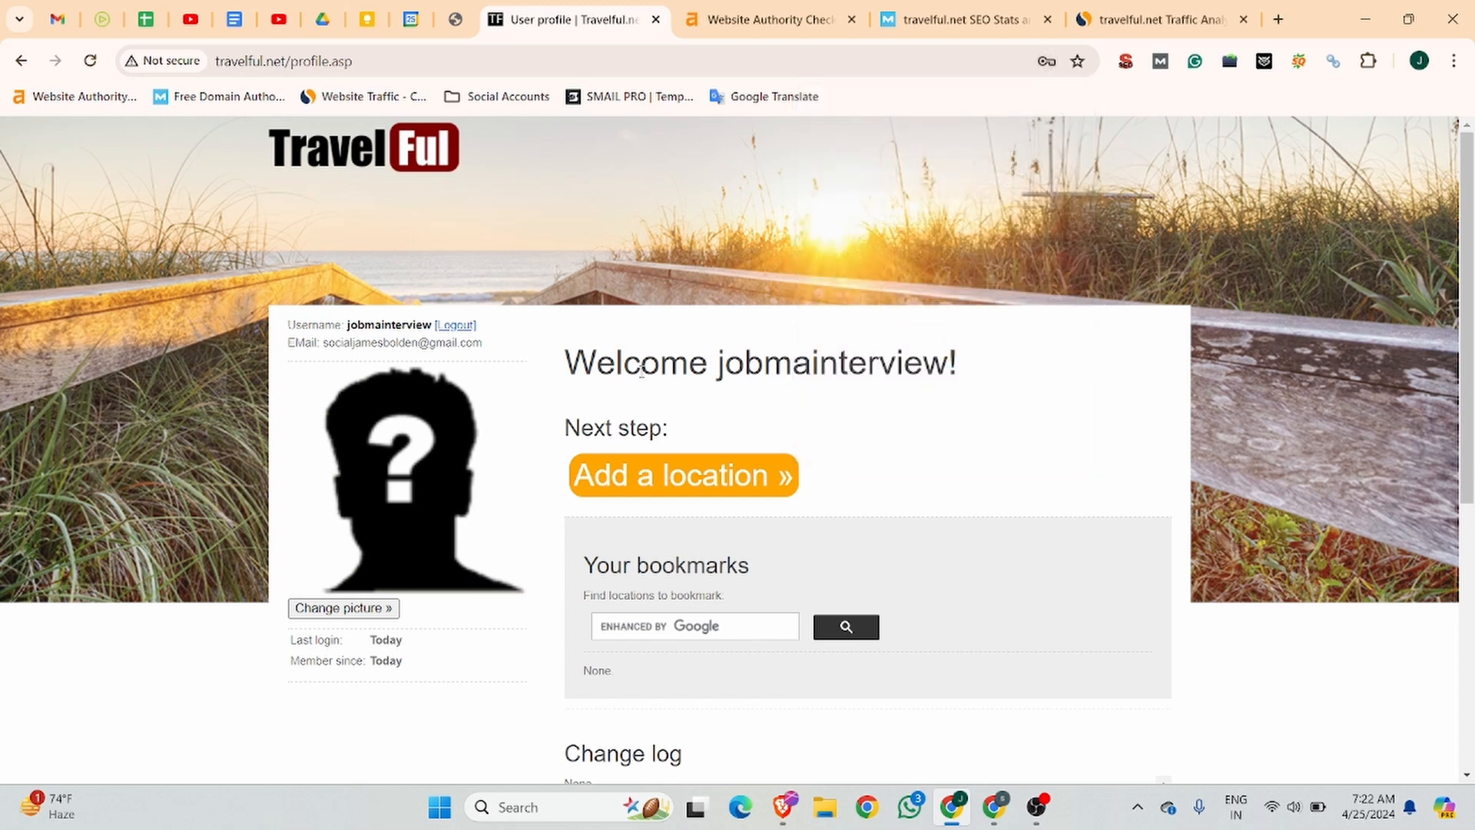
Upload the jobma_logo image from Downloads as the profile picture.
{"action": "scroll", "coordinate": [760, 217], "scroll_direction": "down", "scroll_amount": 4}
{"action": "scroll", "coordinate": [760, 217], "scroll_direction": "up", "scroll_amount": 3}
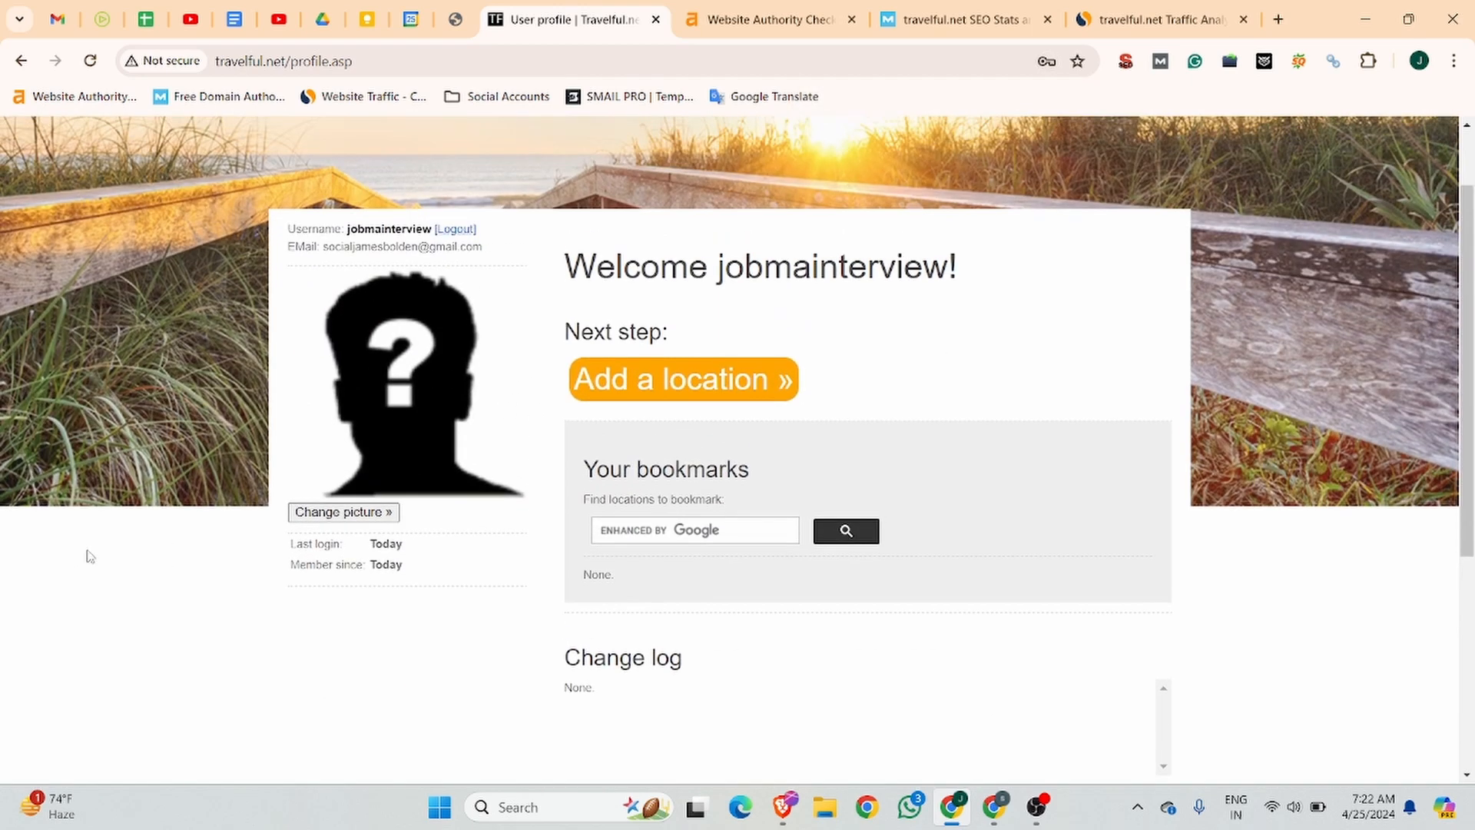
{"action": "left_click", "coordinate": [369, 515]}
{"action": "left_click", "coordinate": [559, 326]}
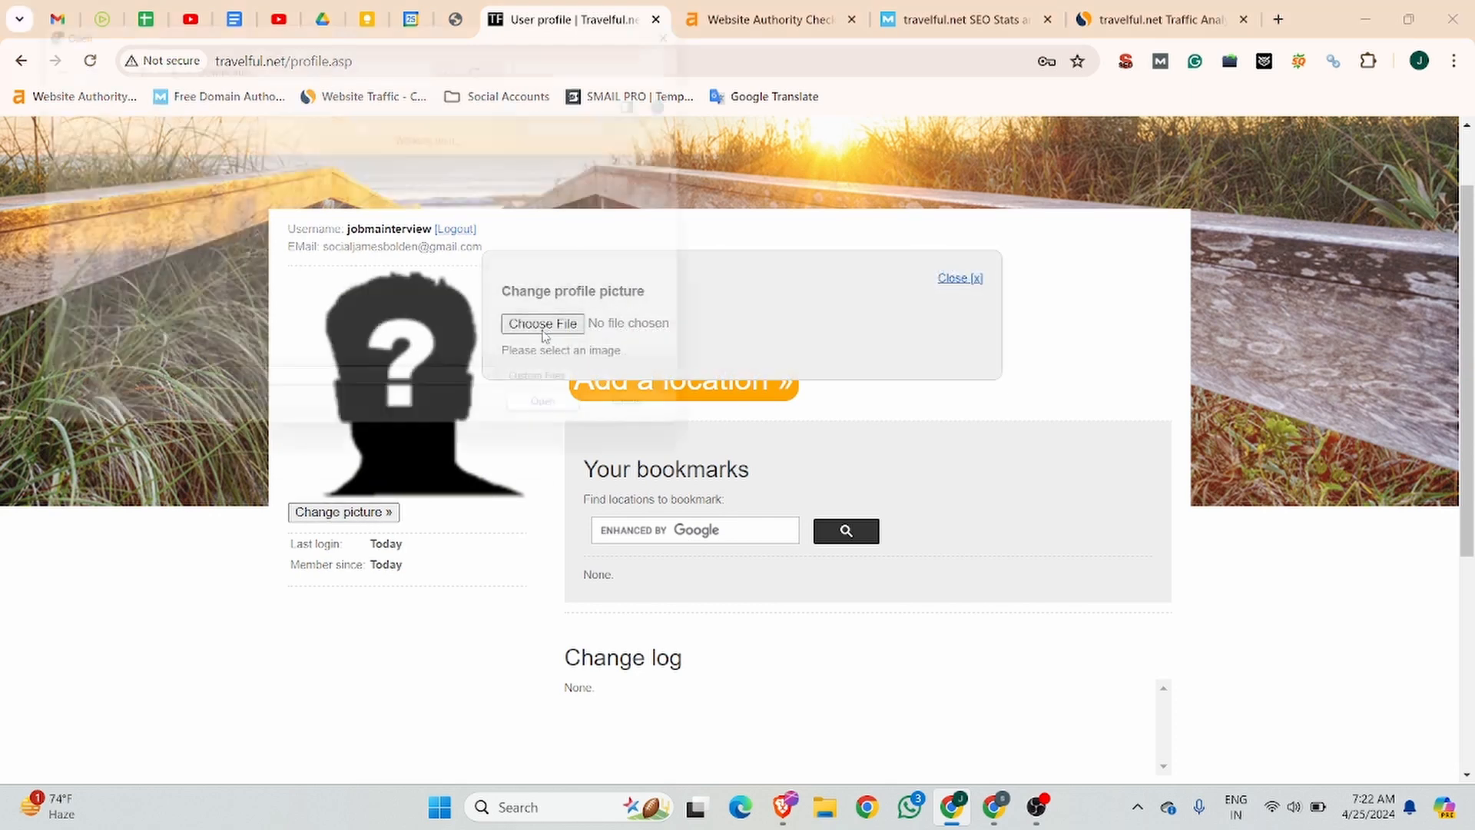
{"action": "left_click", "coordinate": [253, 365]}
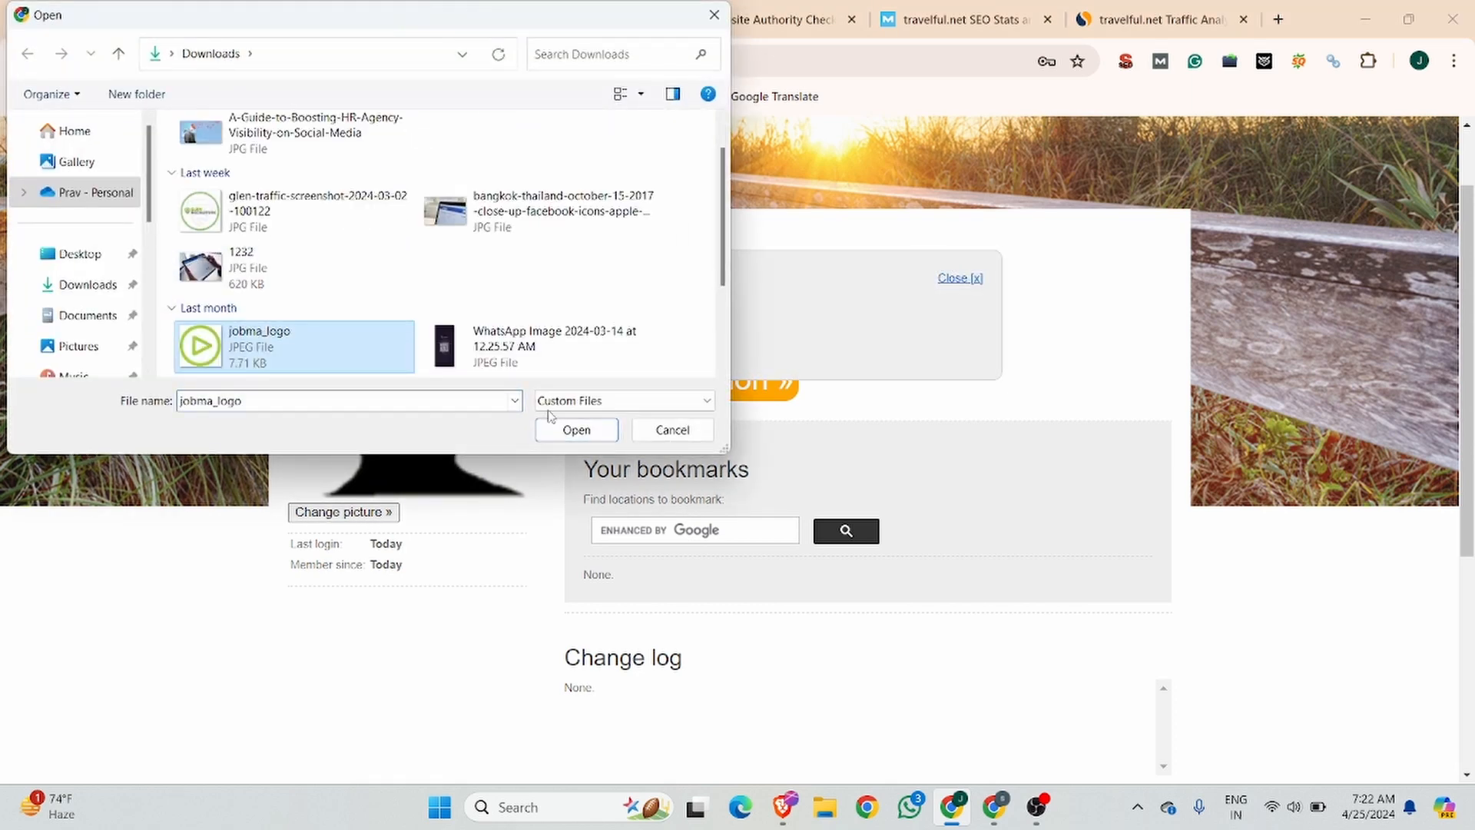
{"action": "left_click", "coordinate": [576, 429]}
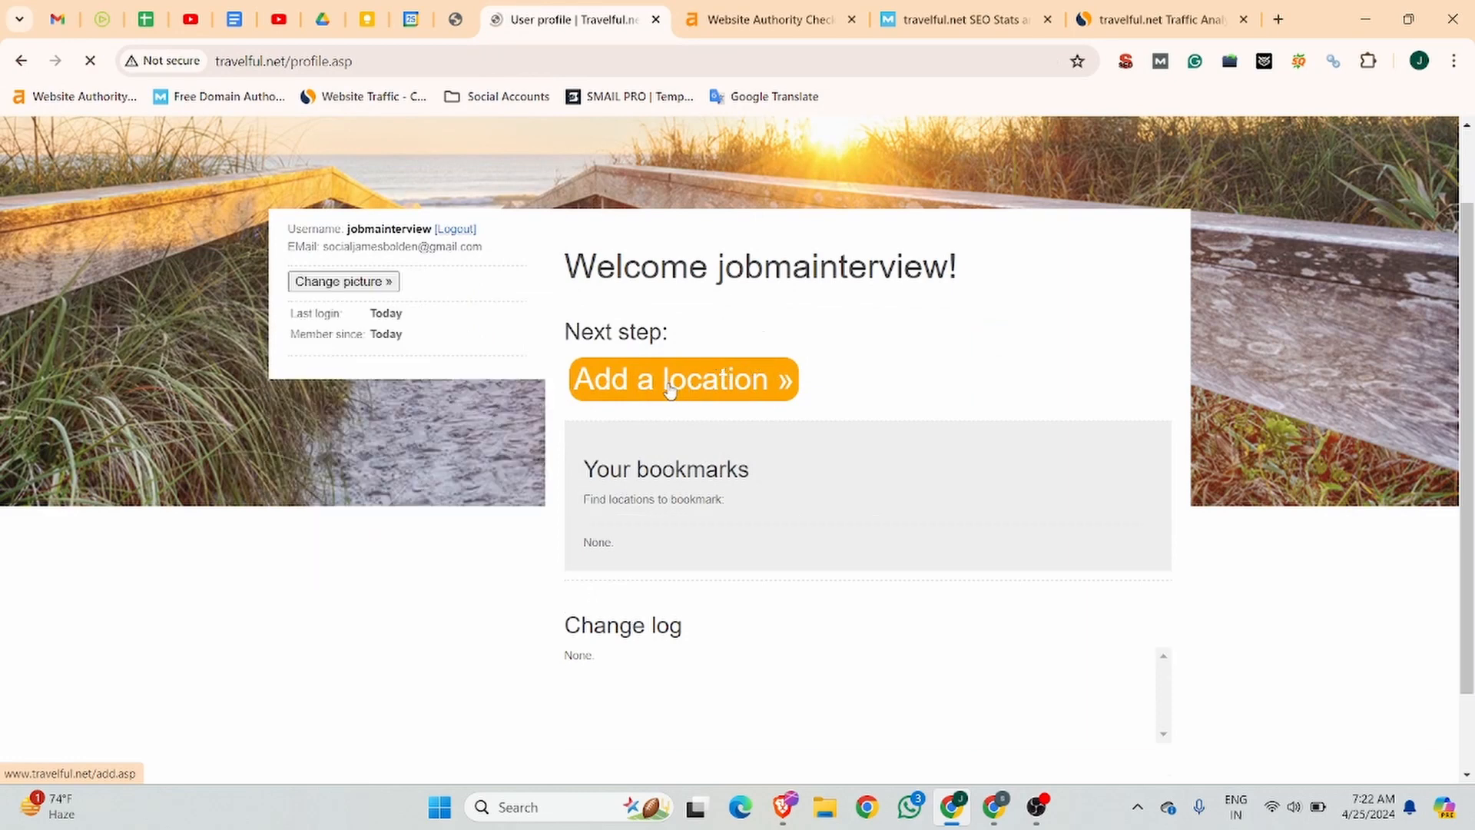
Start a new location entry and opt out of sharing the website.
{"action": "left_click", "coordinate": [698, 391]}
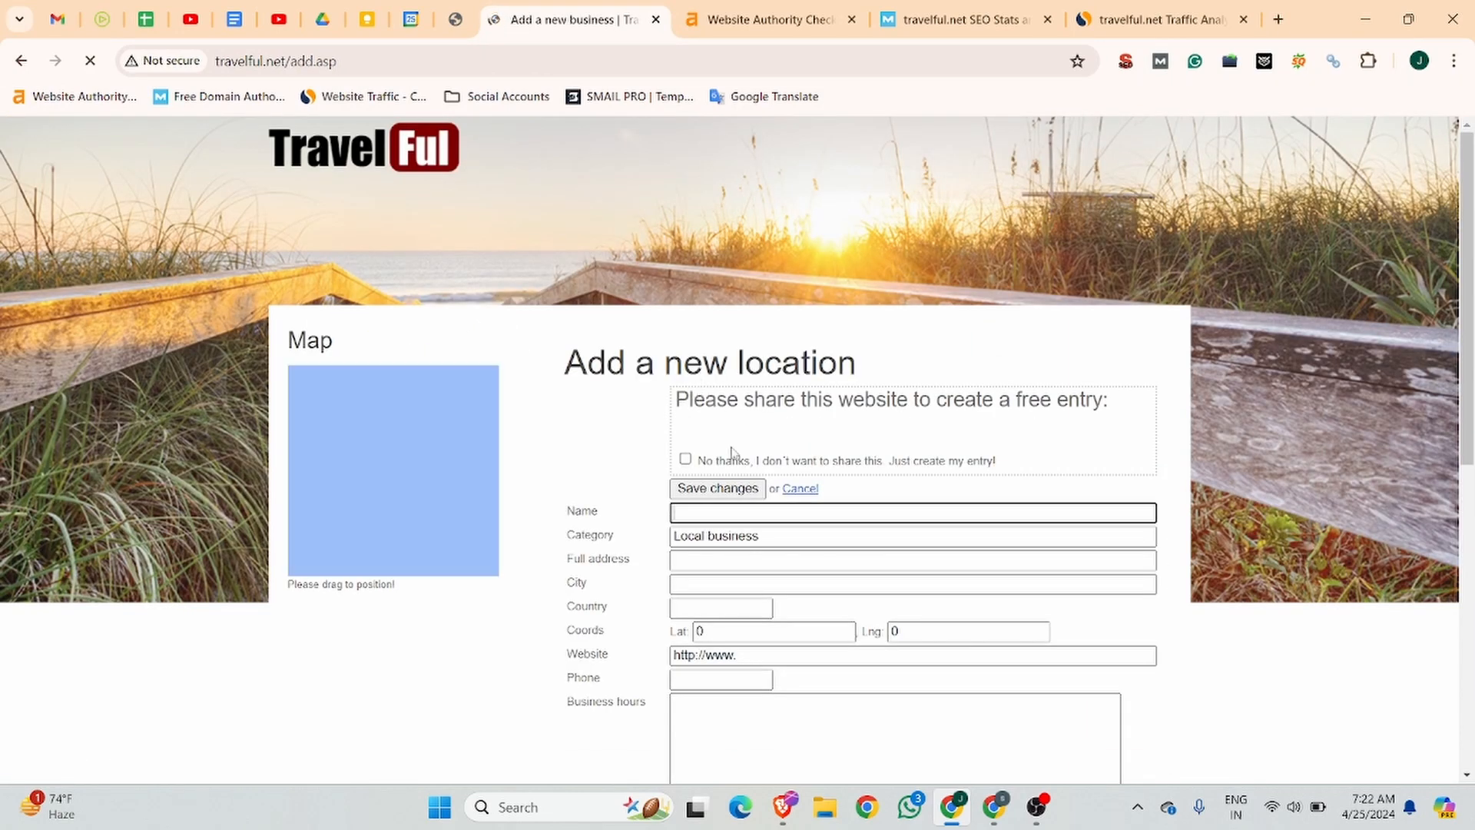
{"action": "left_click", "coordinate": [686, 466]}
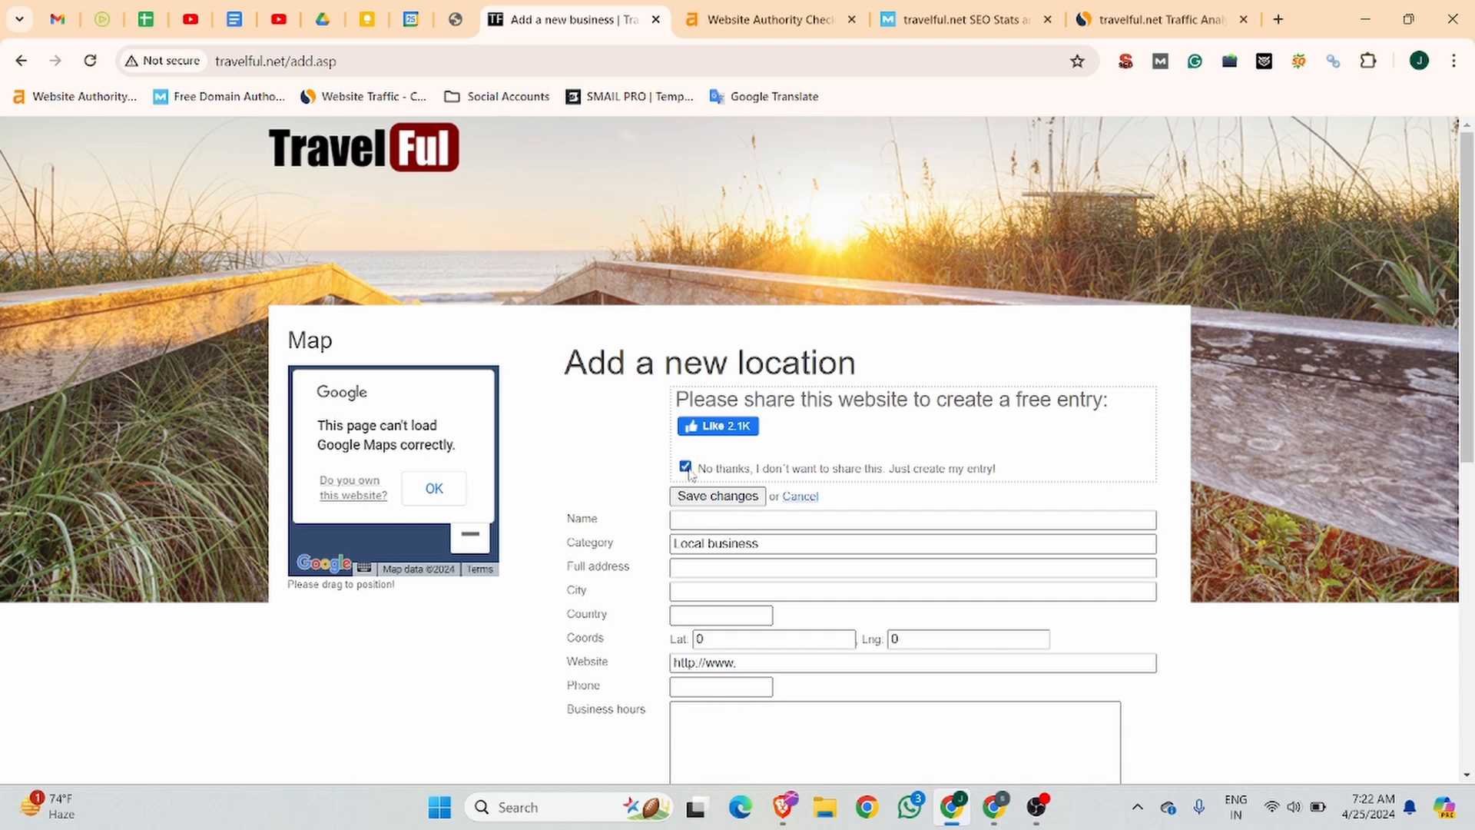
Enter Jobma as the location's name and Video interview Software as its category.
{"action": "left_click", "coordinate": [722, 522]}
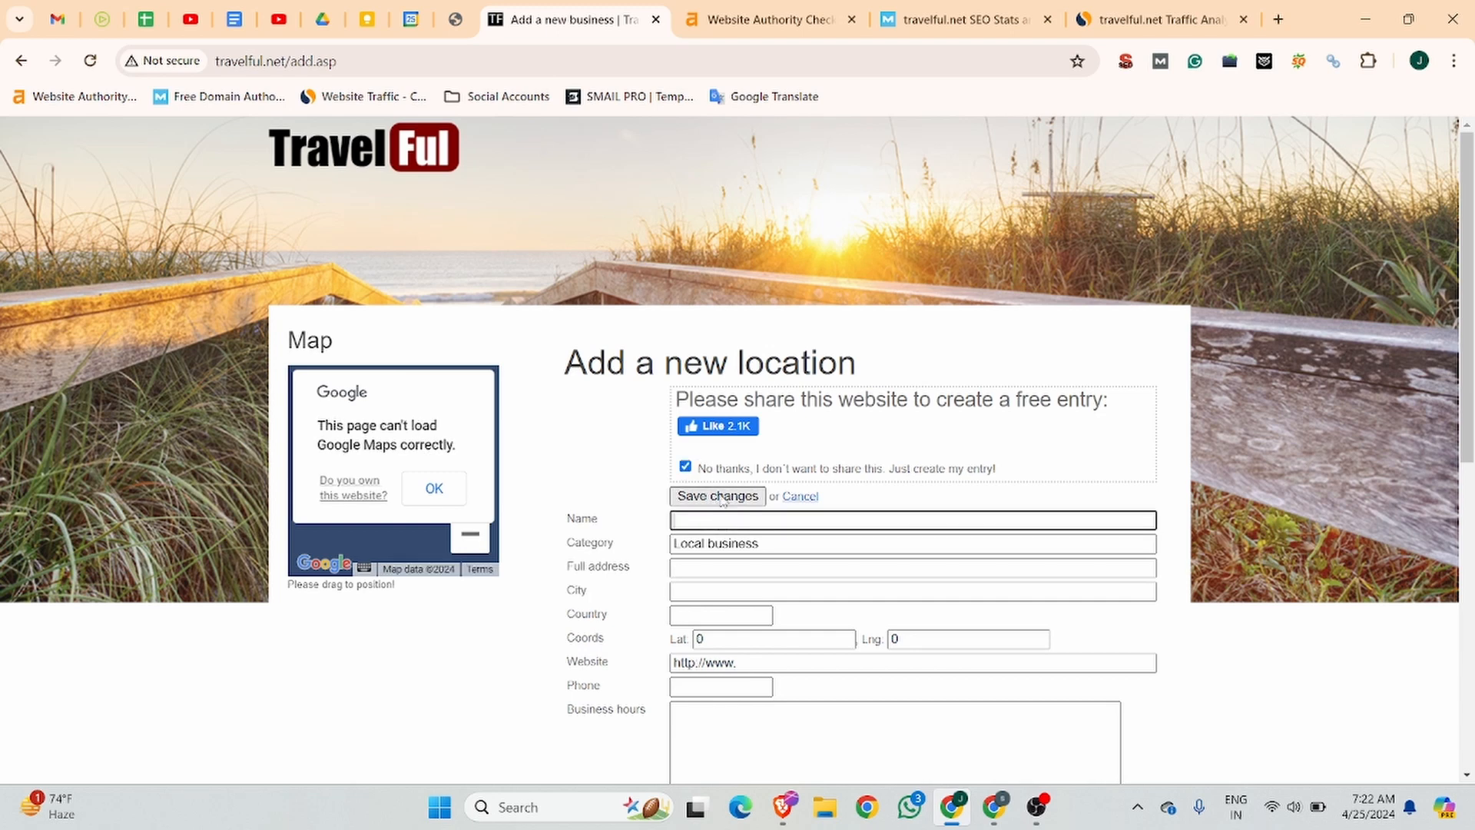
{"action": "type", "text": "Jobma"}
{"action": "left_click", "coordinate": [820, 546]}
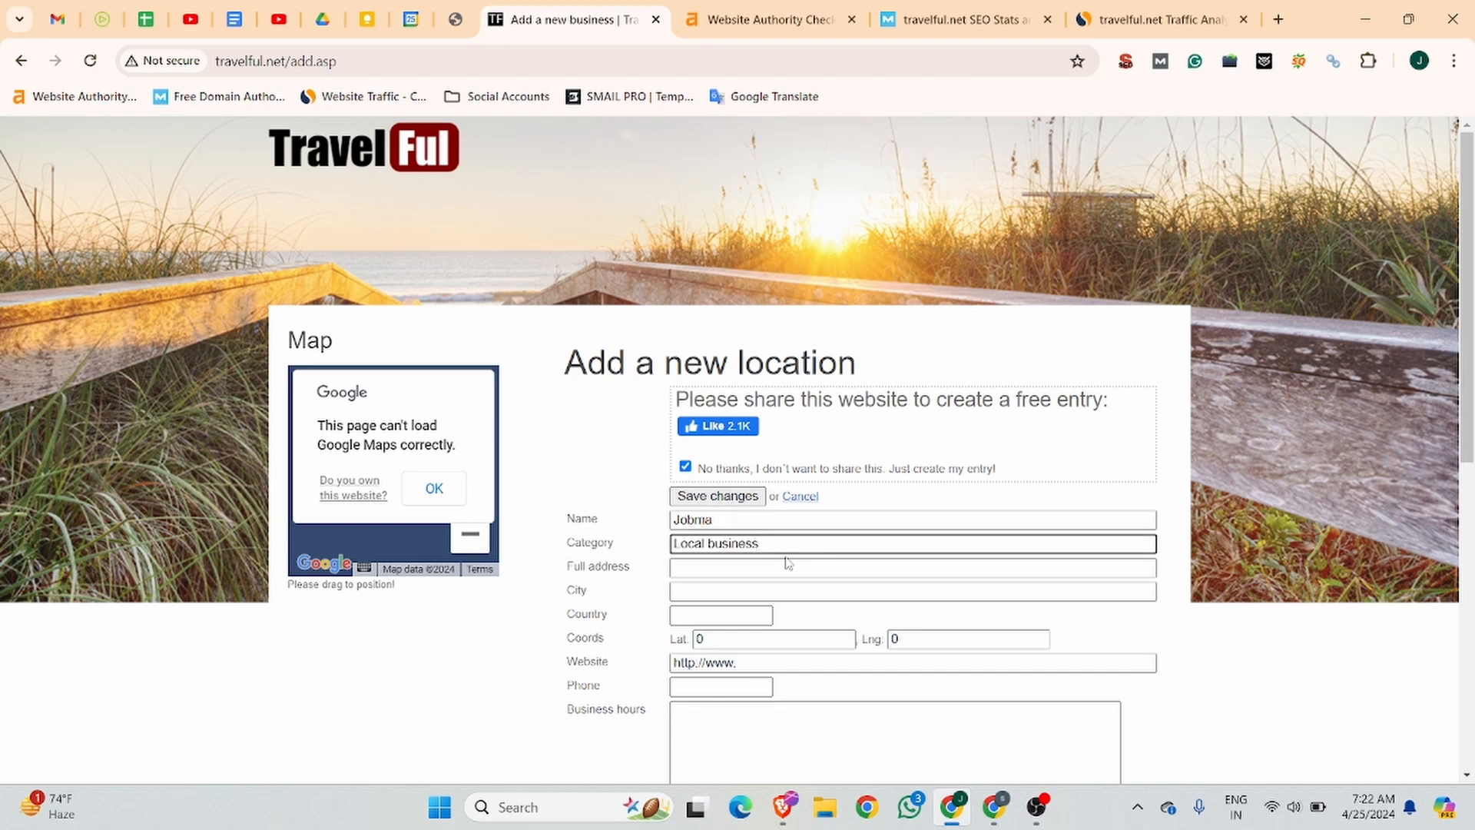
{"action": "left_click_drag", "start_coordinate": [758, 544], "coordinate": [654, 547]}
{"action": "type", "text": "Video interview Software"}
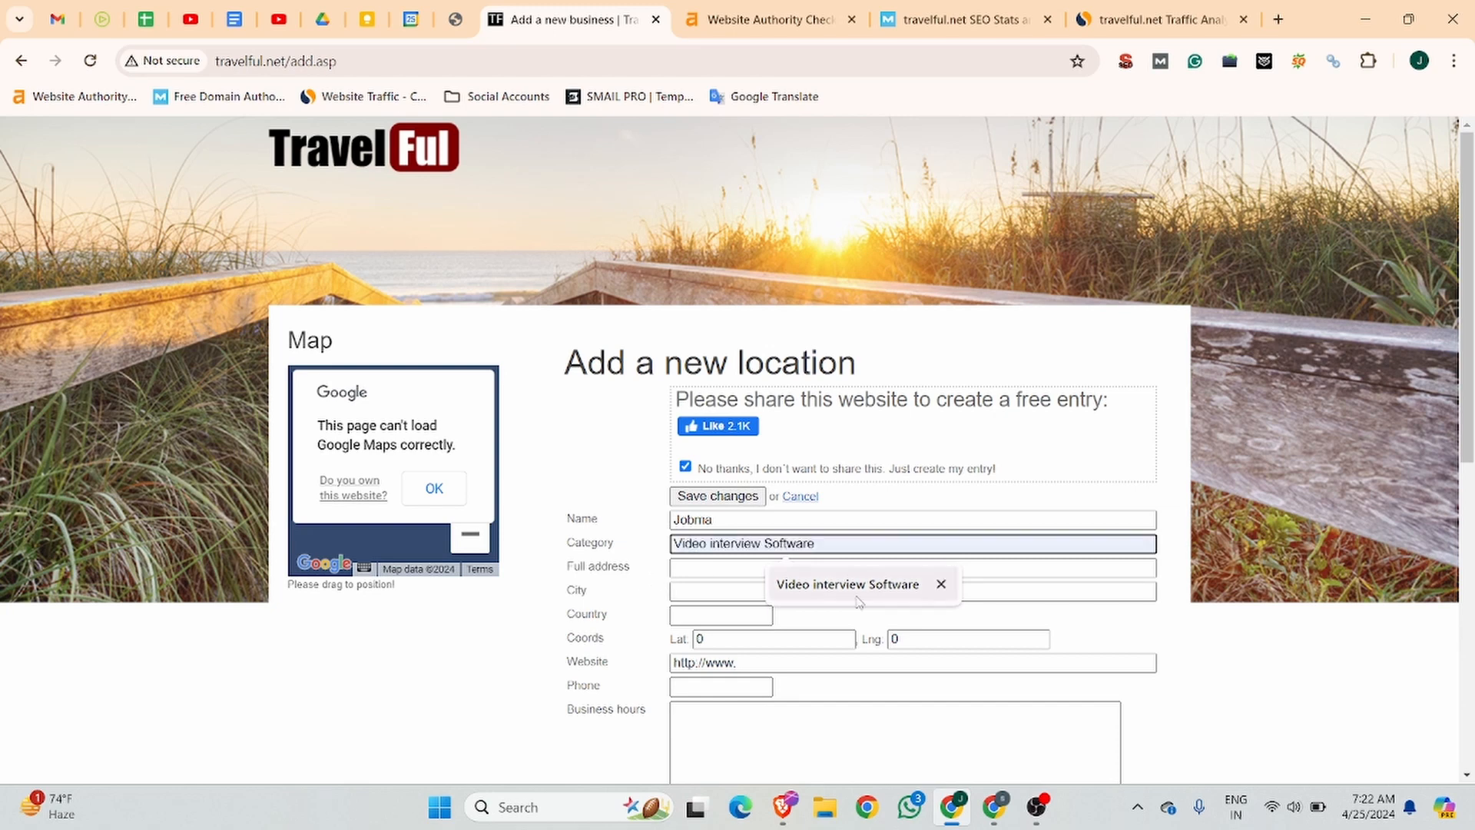
{"action": "left_click", "coordinate": [776, 583]}
Fill in the business's full address and city, and set the country to United States.
{"action": "left_click", "coordinate": [729, 572]}
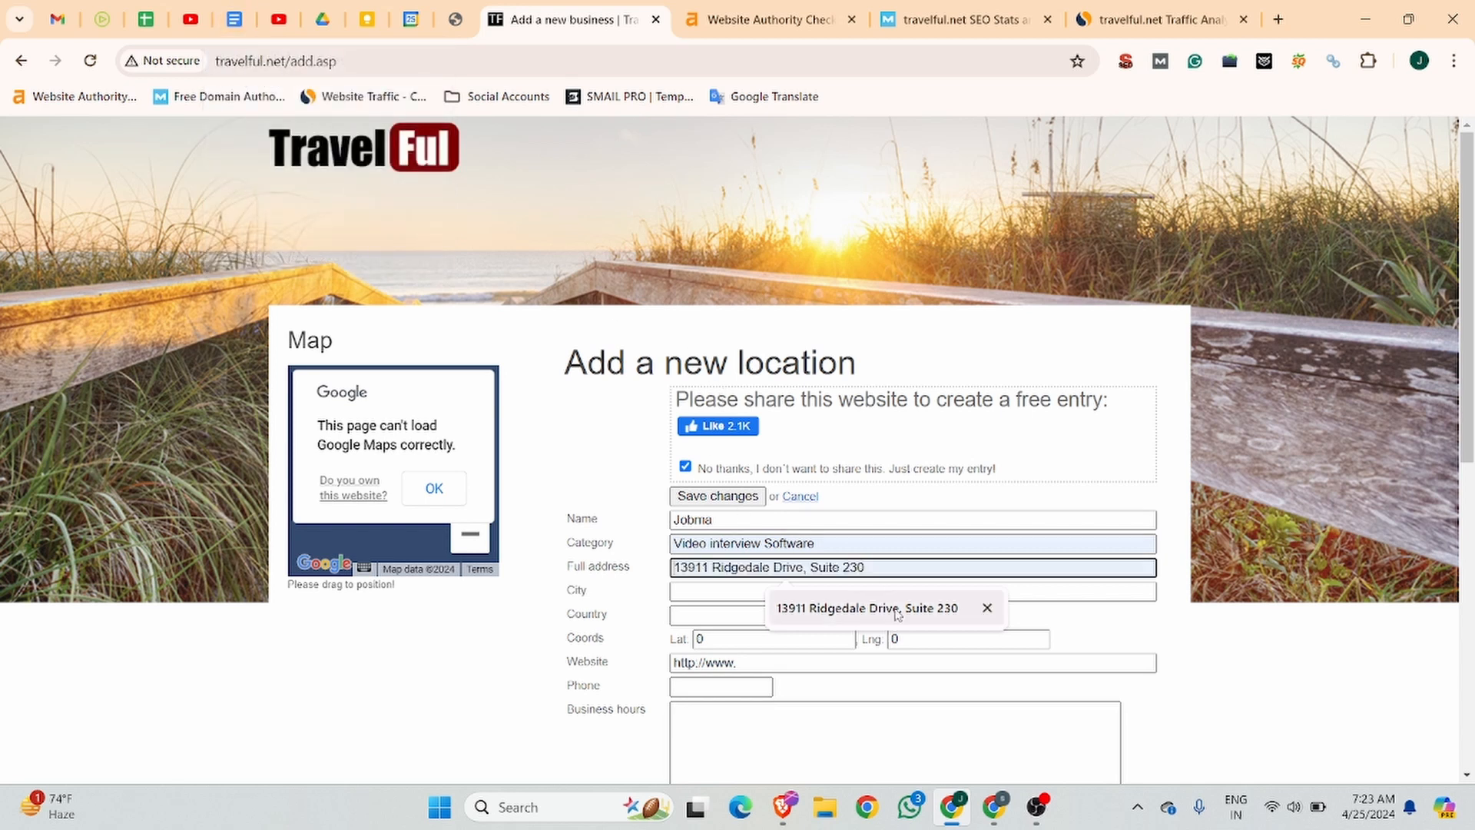
{"action": "left_click", "coordinate": [791, 608]}
{"action": "left_click", "coordinate": [738, 588]}
{"action": "left_click", "coordinate": [806, 625]}
{"action": "left_click", "coordinate": [722, 614]}
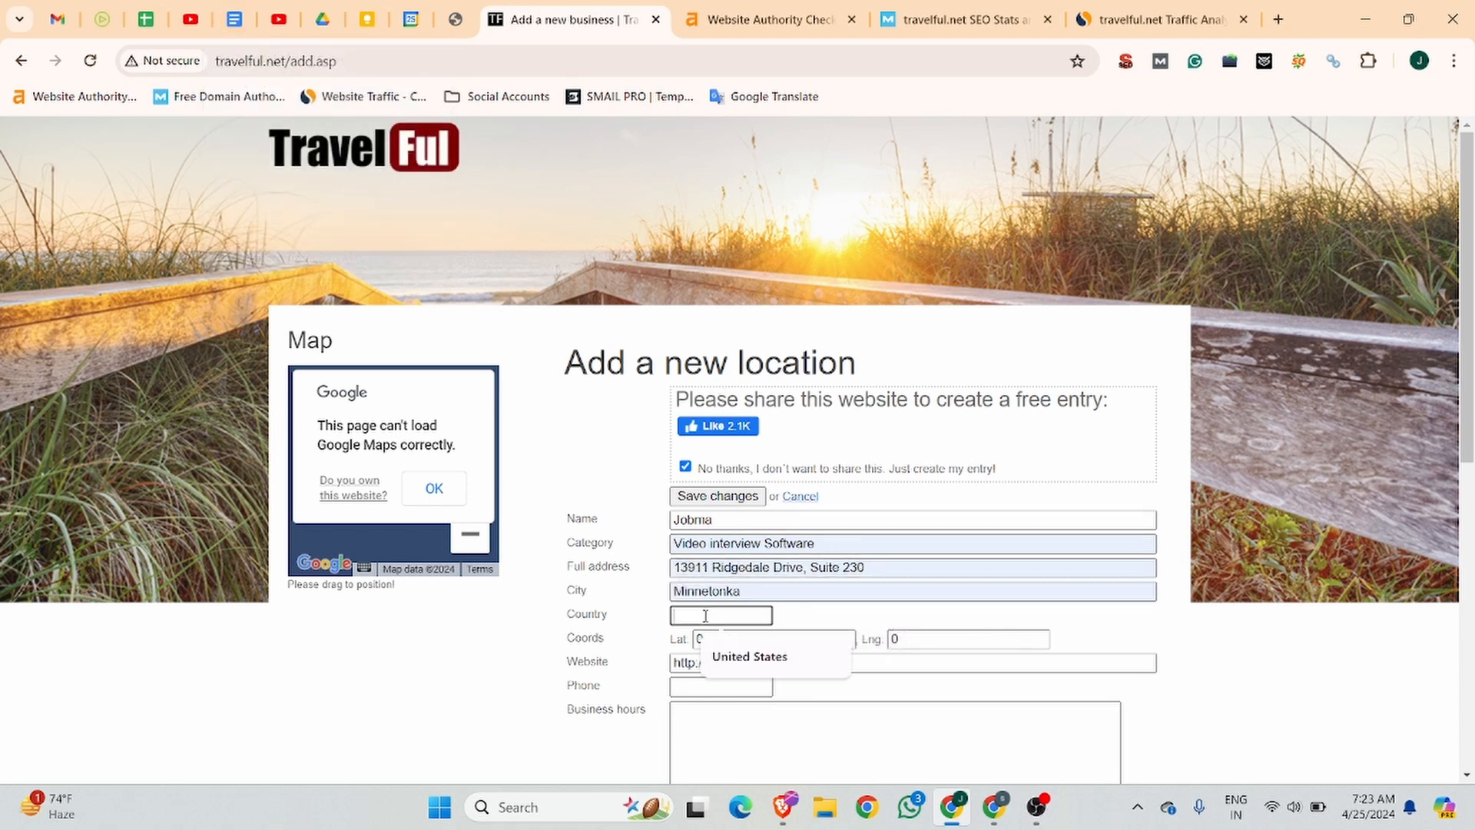
{"action": "left_click", "coordinate": [772, 659]}
Search Google for jobma in a new tab and open directions to the business in Google Maps.
{"action": "left_click", "coordinate": [734, 638]}
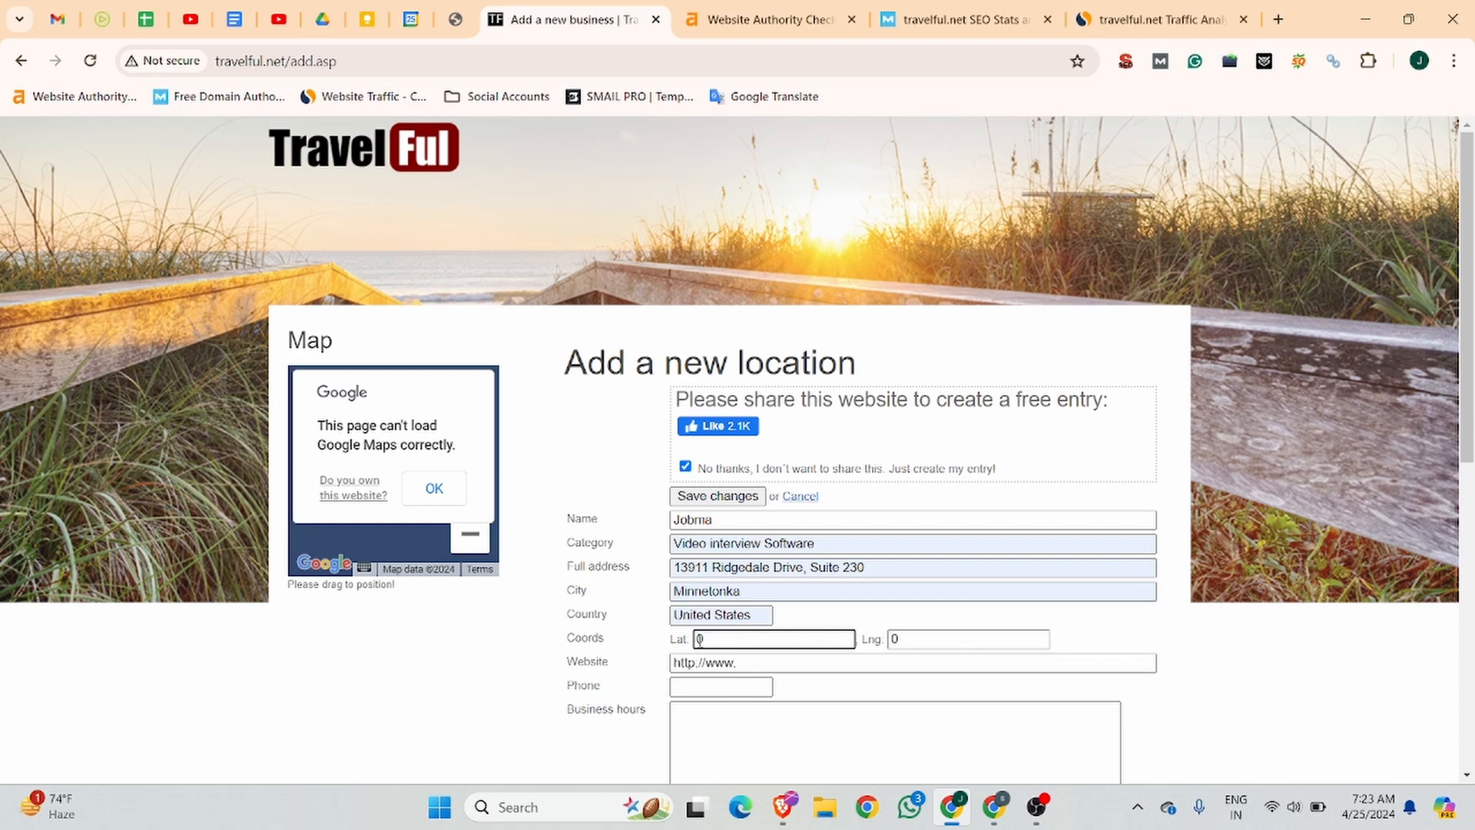
{"action": "left_click_drag", "start_coordinate": [733, 640], "coordinate": [685, 639]}
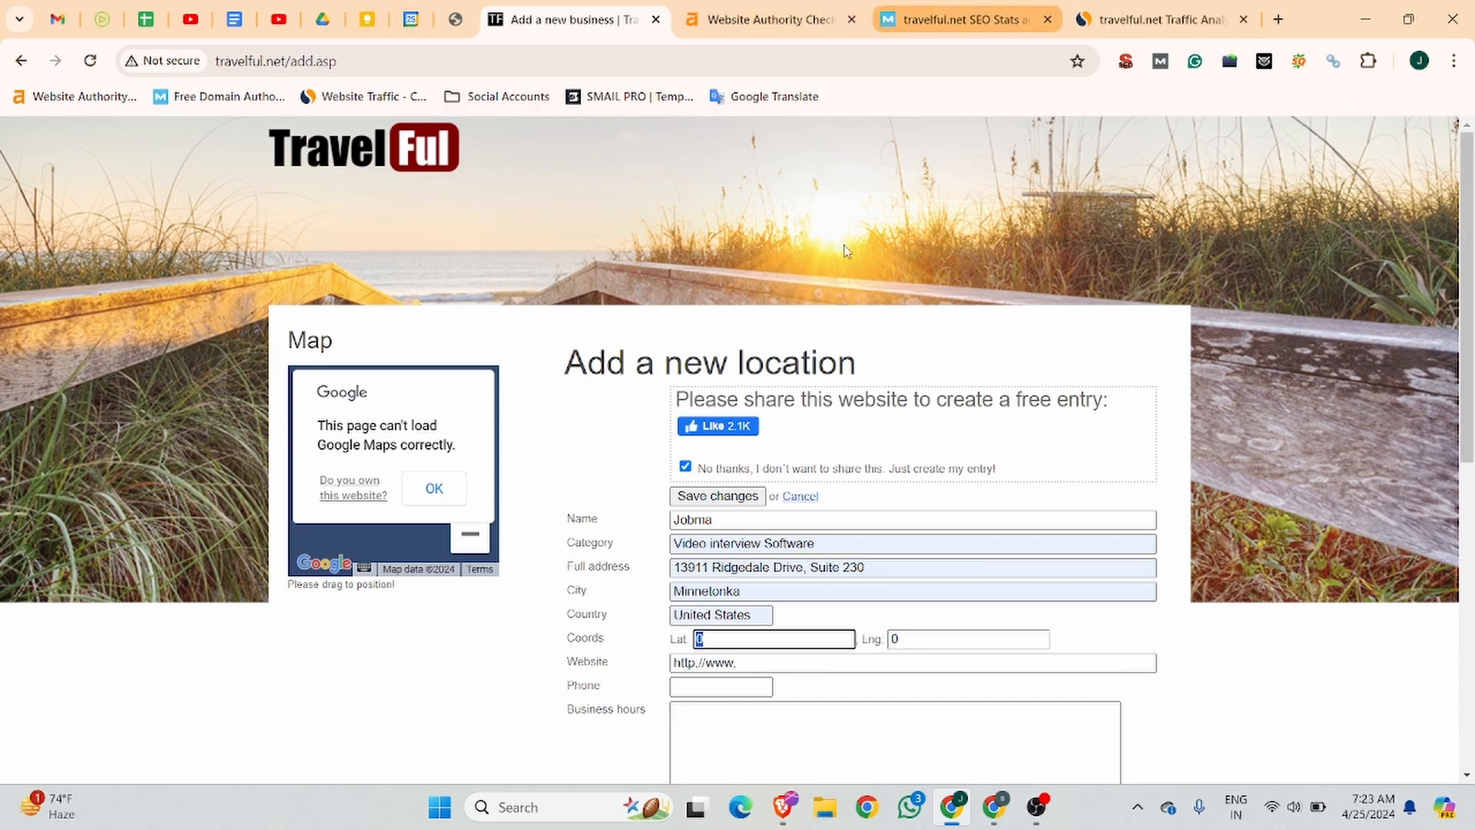
{"action": "left_click", "coordinate": [1277, 19]}
{"action": "type", "text": "jo"}
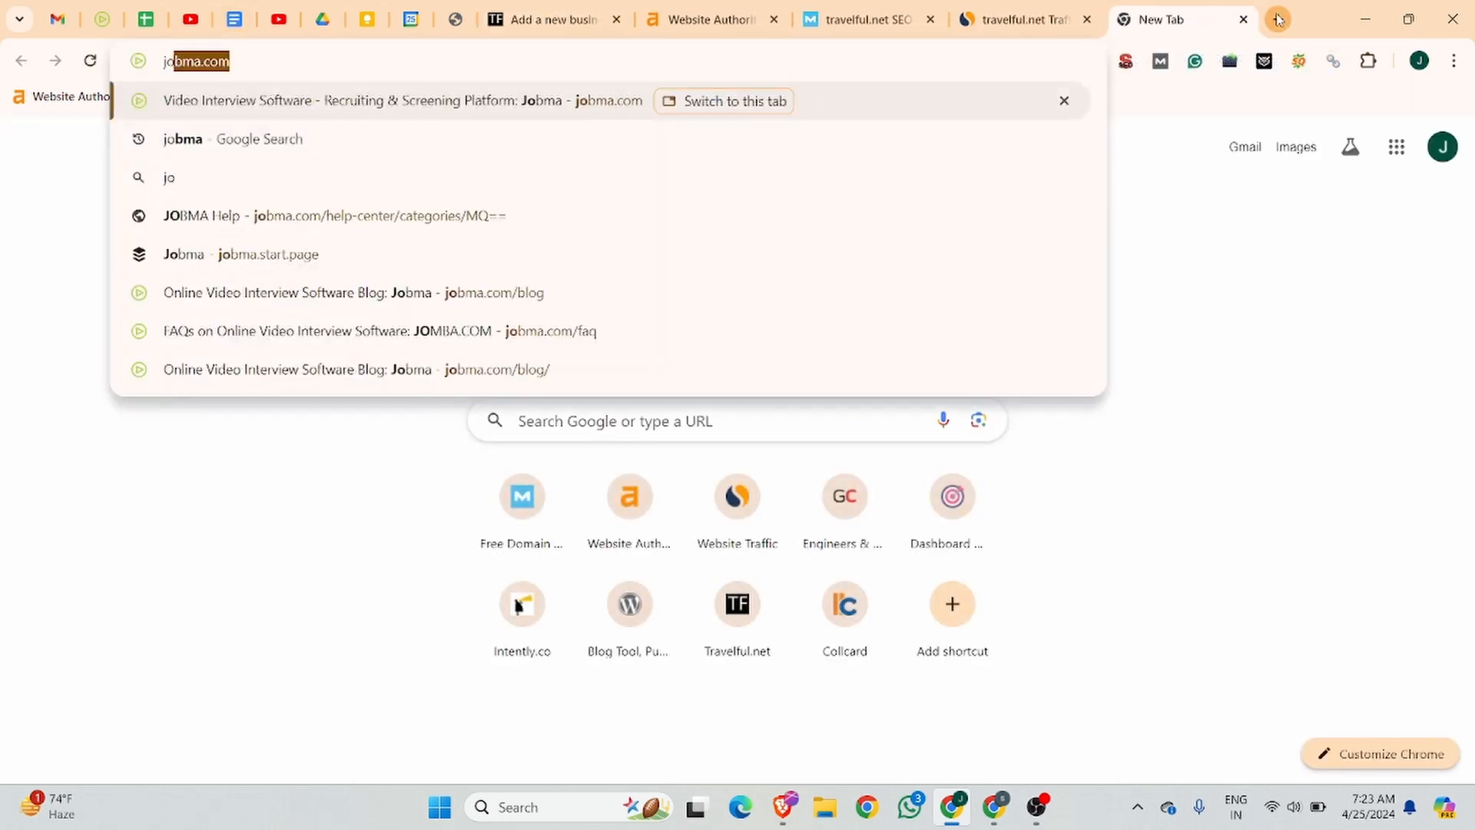
{"action": "type", "text": "bma"}
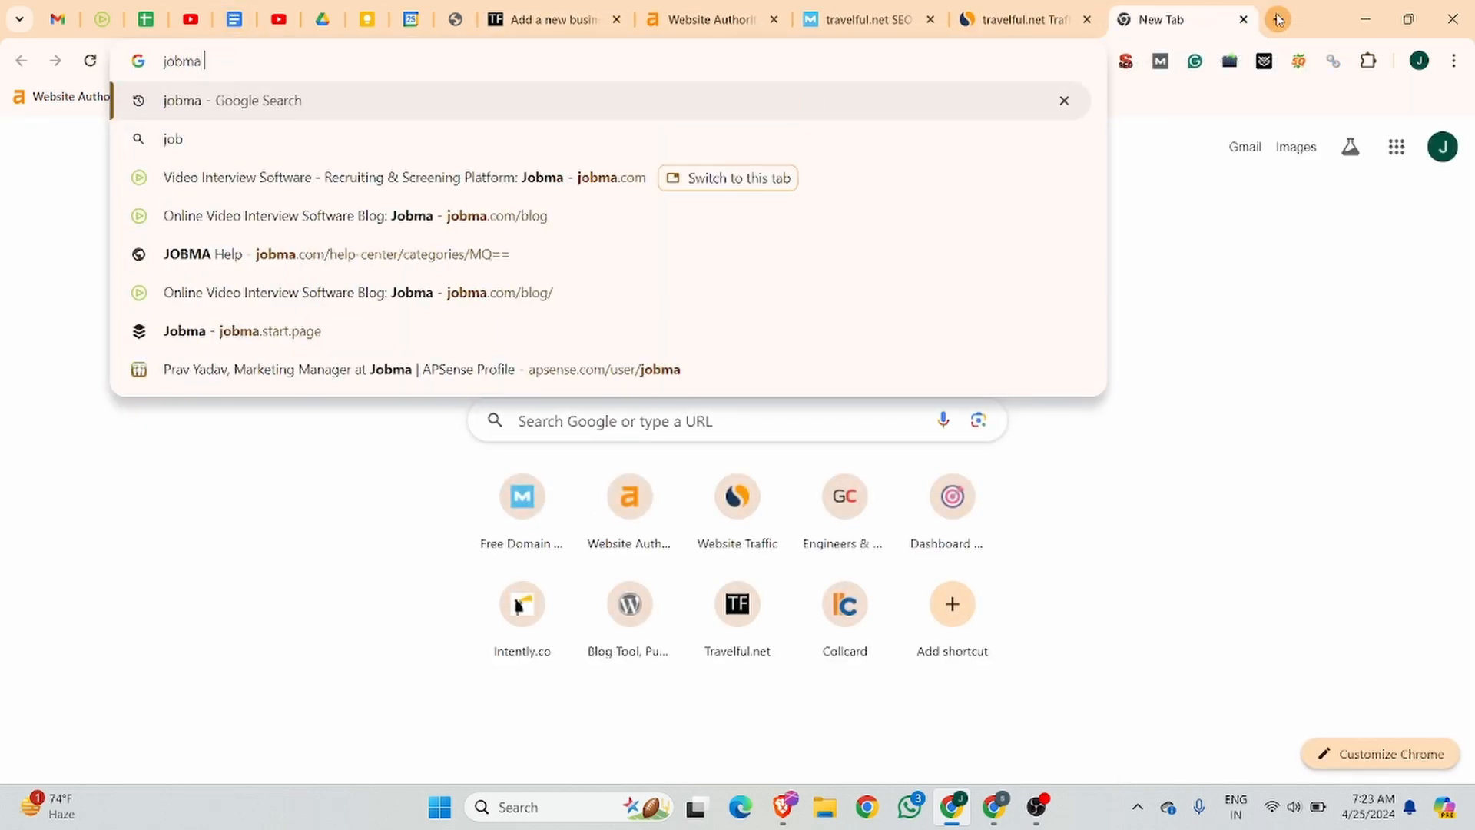
{"action": "key", "text": "Return"}
{"action": "scroll", "coordinate": [1025, 437], "scroll_direction": "down", "scroll_amount": 1}
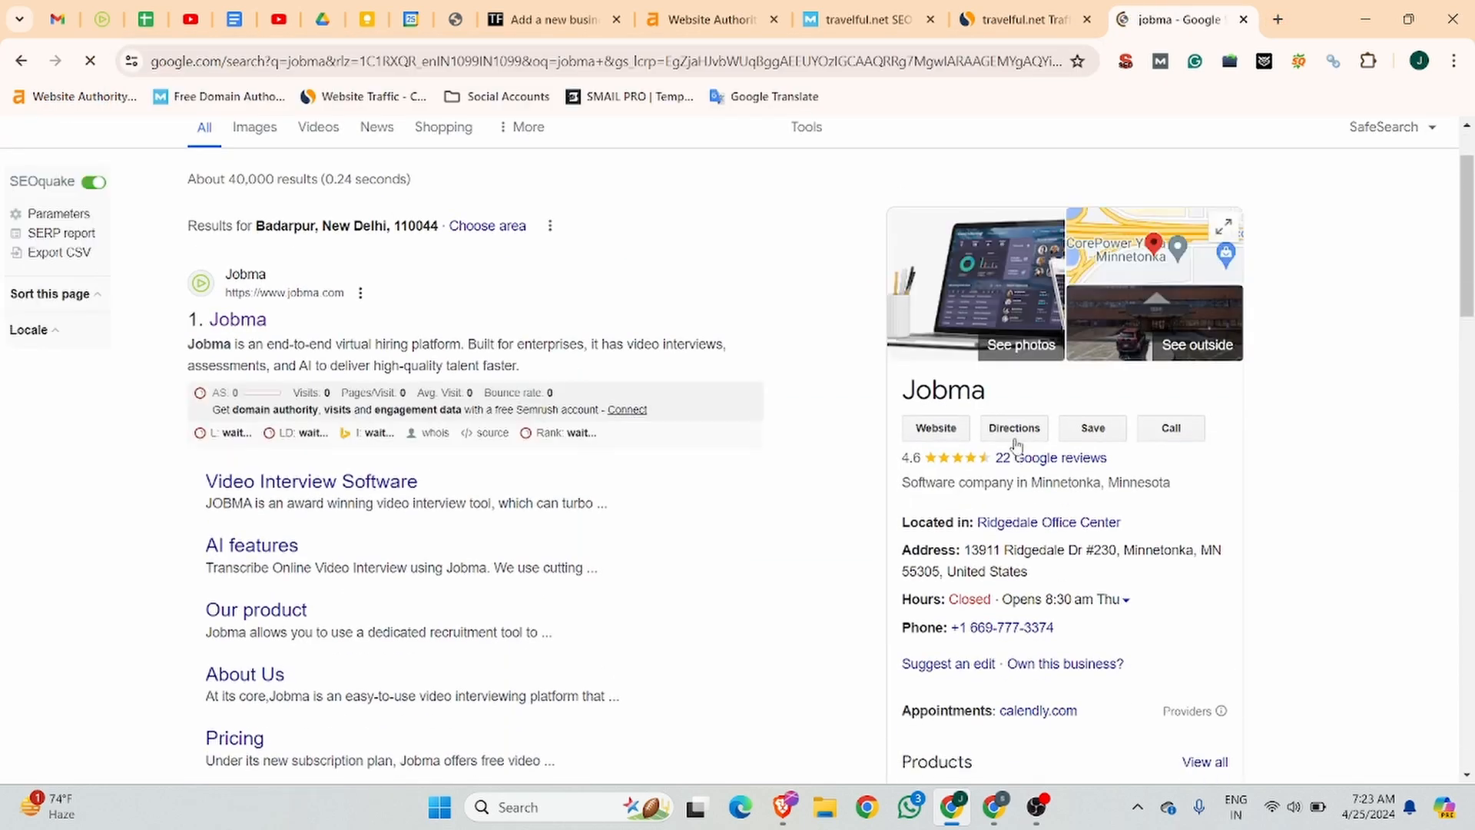
{"action": "left_click", "coordinate": [1019, 431]}
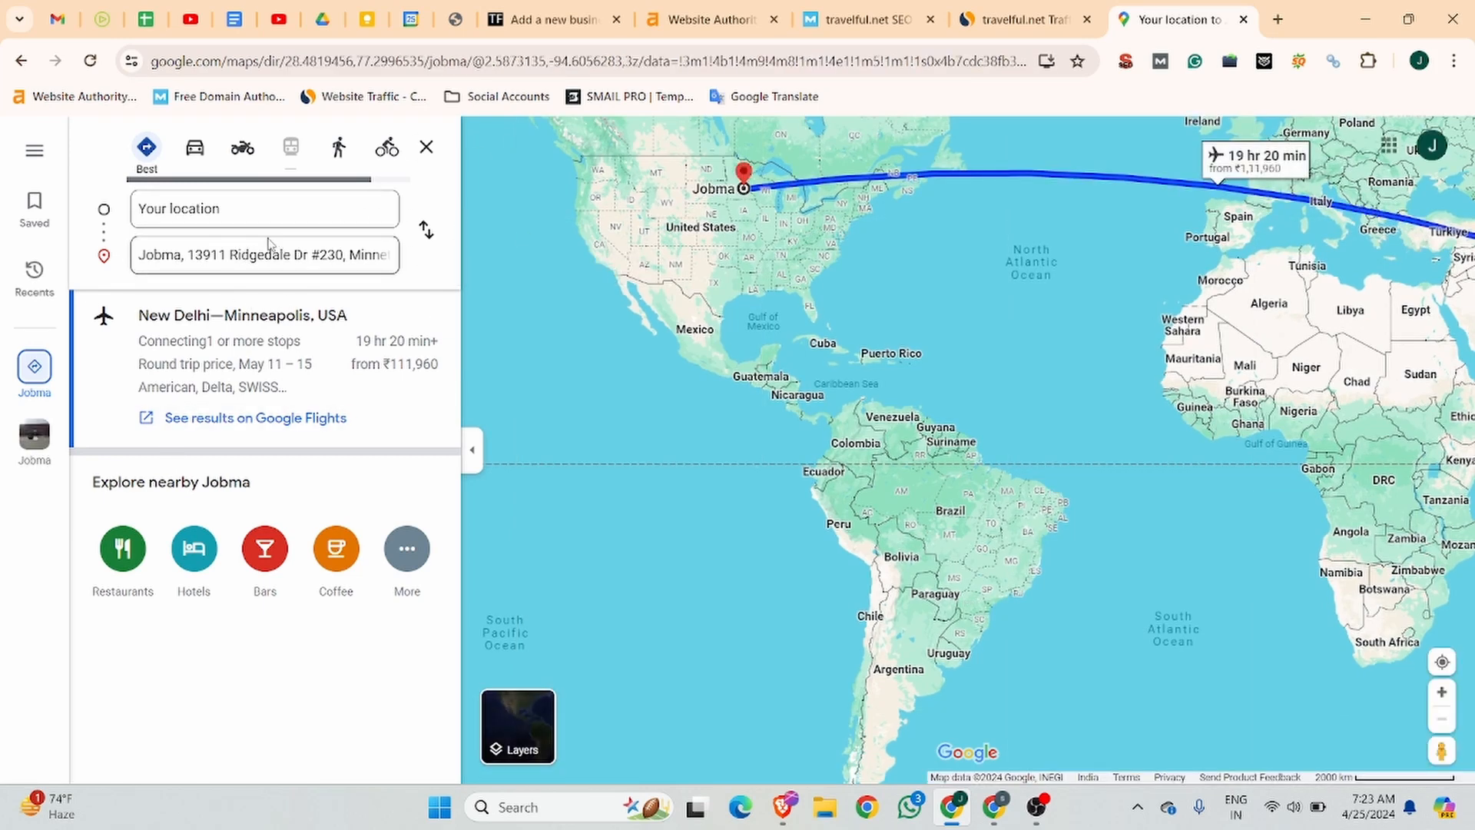
Examine the route's start and destination and Jobma's place details on the map for its coordinates.
{"action": "left_click", "coordinate": [225, 216]}
{"action": "left_click", "coordinate": [226, 248]}
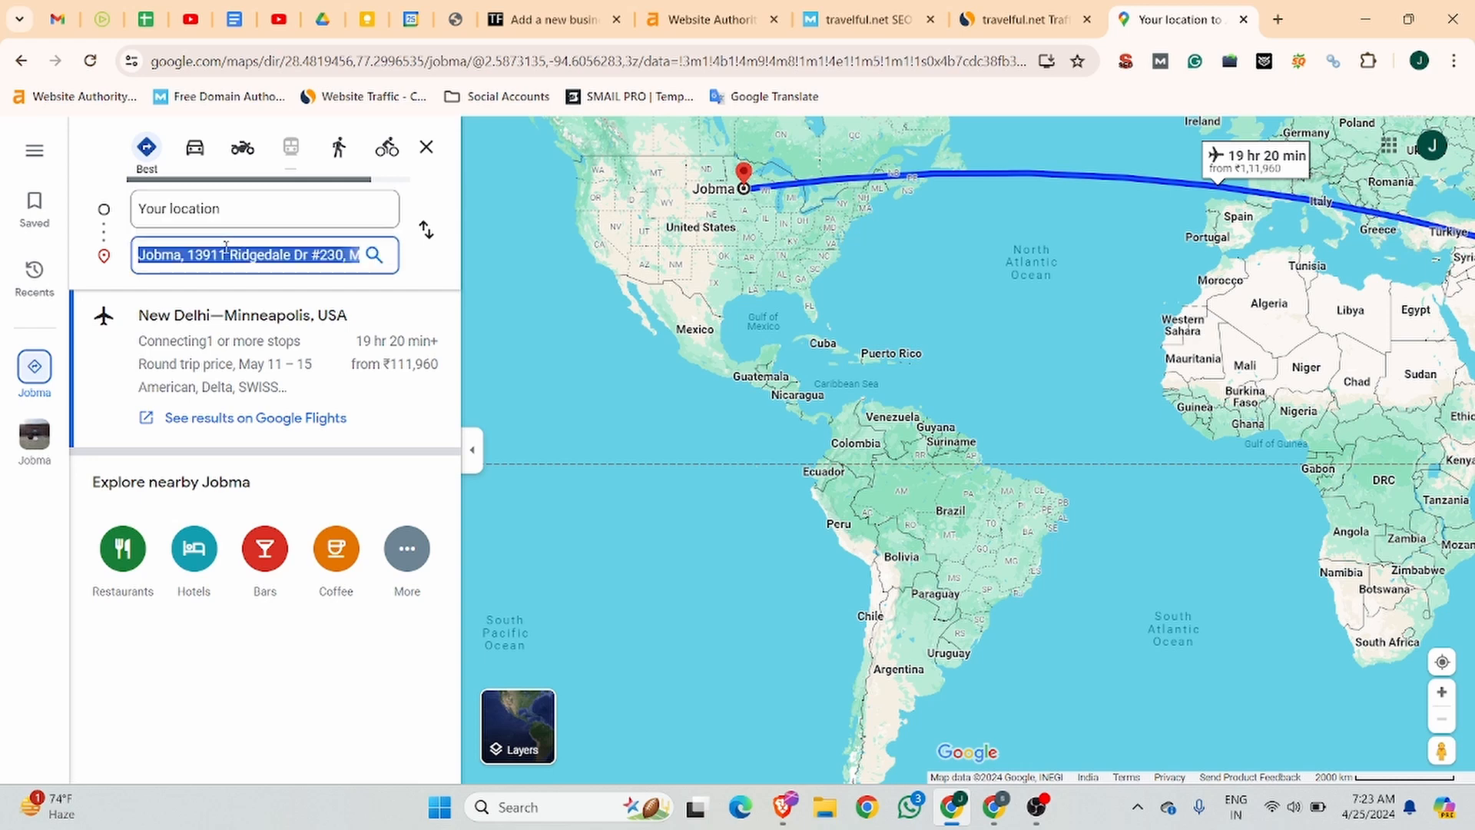
{"action": "left_click", "coordinate": [743, 188]}
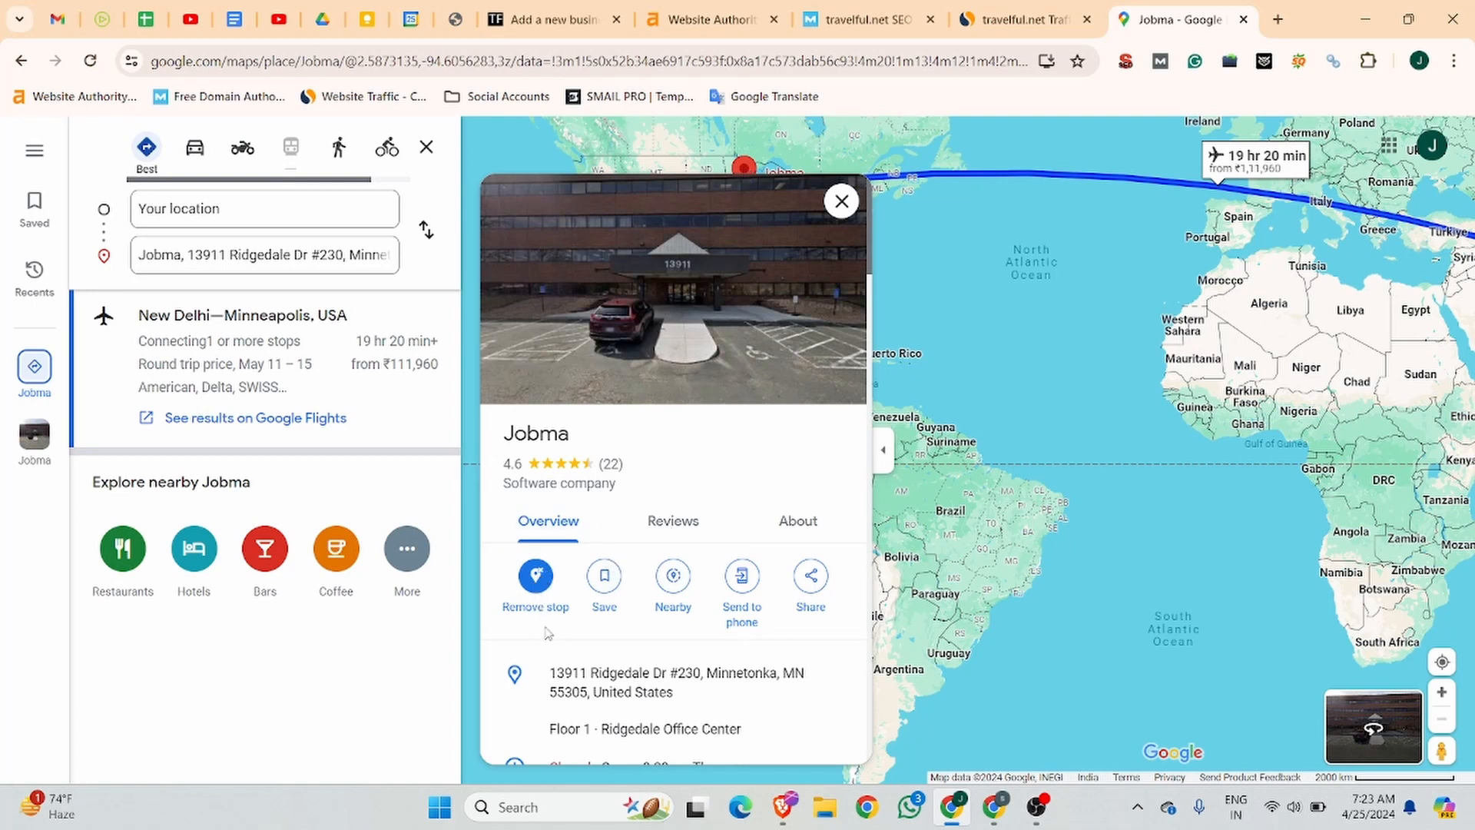
{"action": "left_click", "coordinate": [841, 203]}
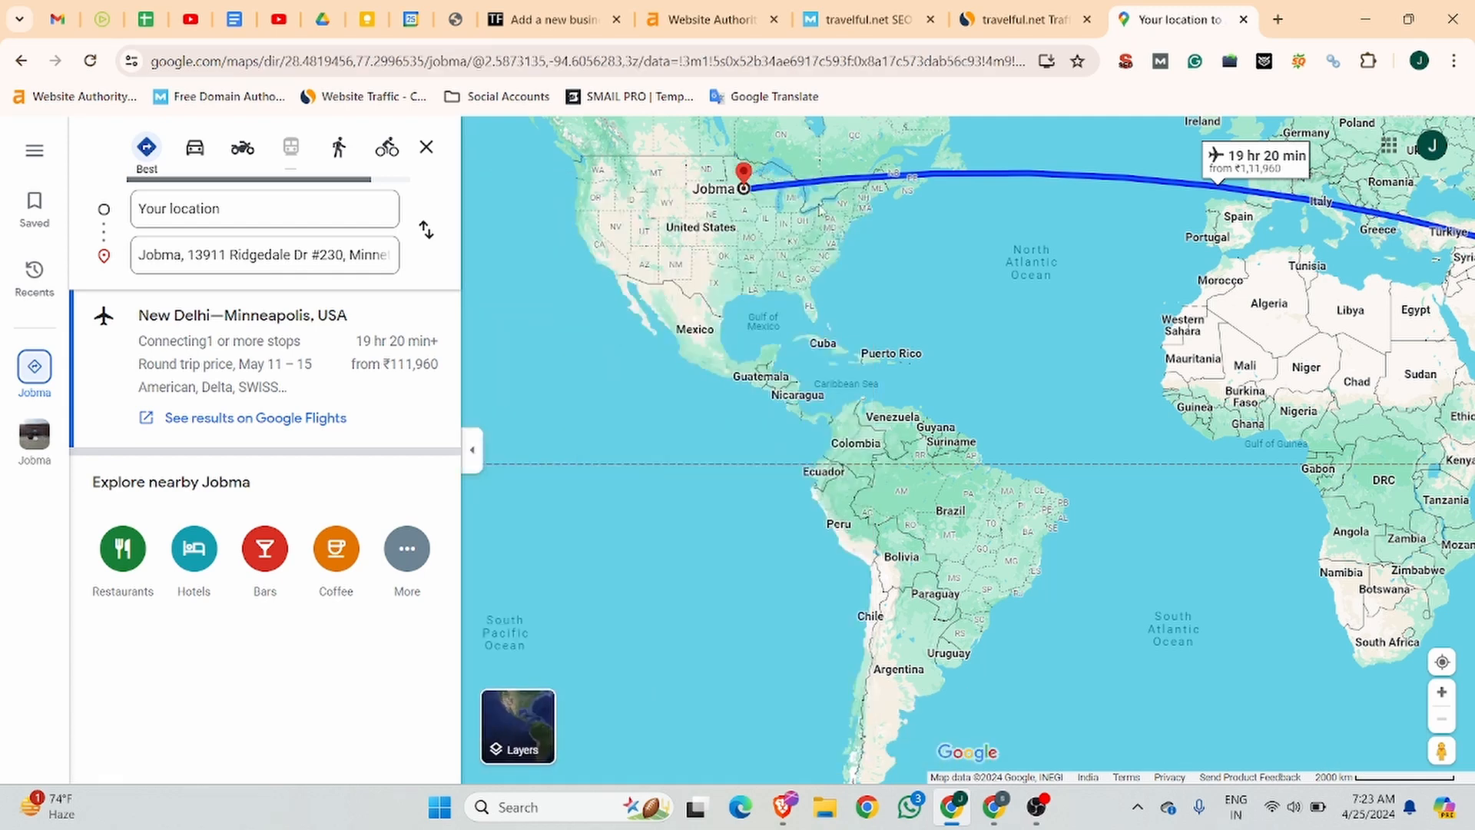
{"action": "left_click", "coordinate": [232, 205]}
{"action": "left_click", "coordinate": [264, 254]}
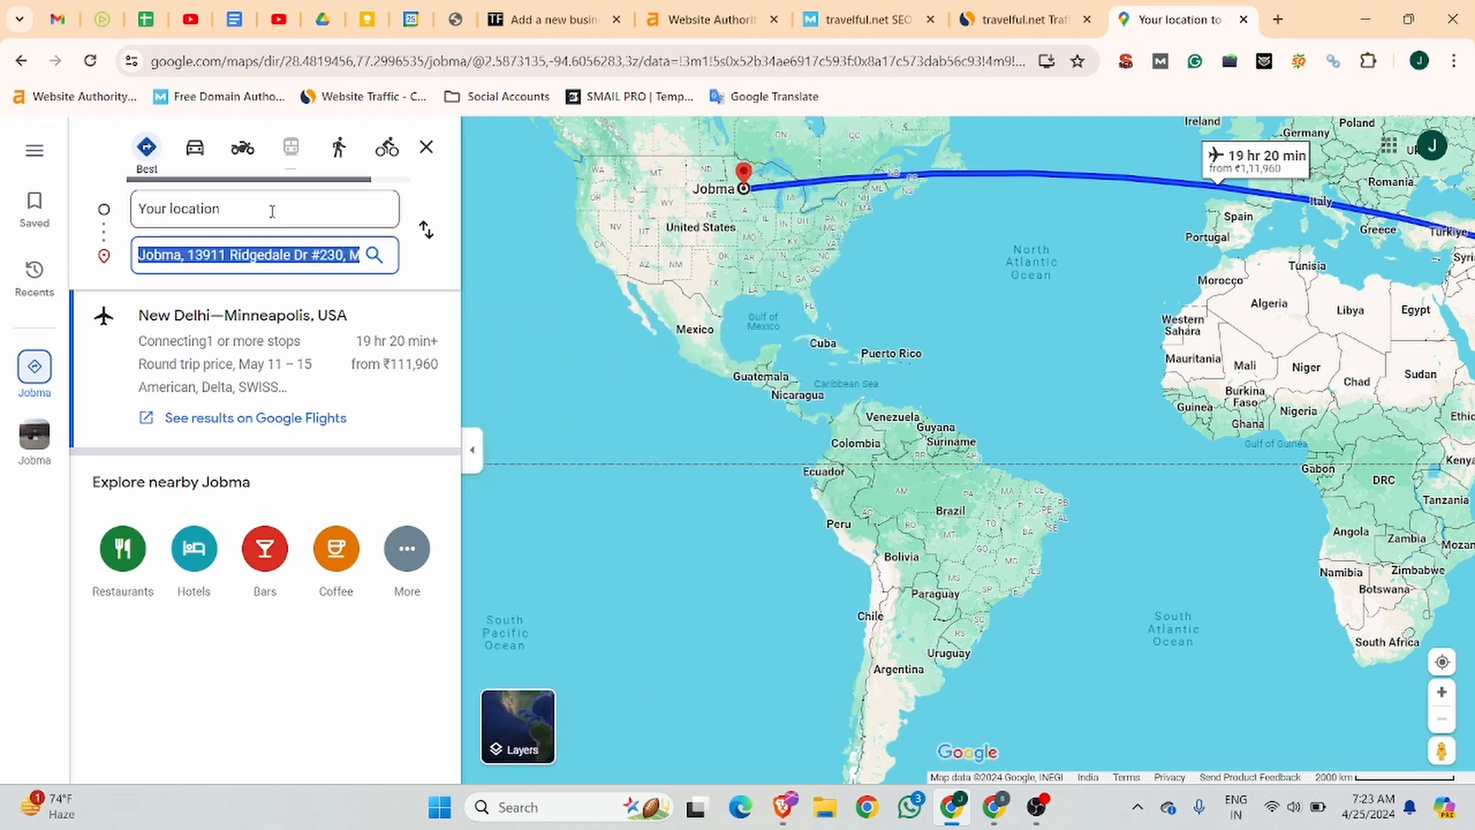
{"action": "left_click", "coordinate": [272, 211]}
Copy @2.5873135 from the map's URL and paste it as the new location's latitude on Travelful.
{"action": "left_click", "coordinate": [765, 58]}
{"action": "left_click", "coordinate": [771, 61]}
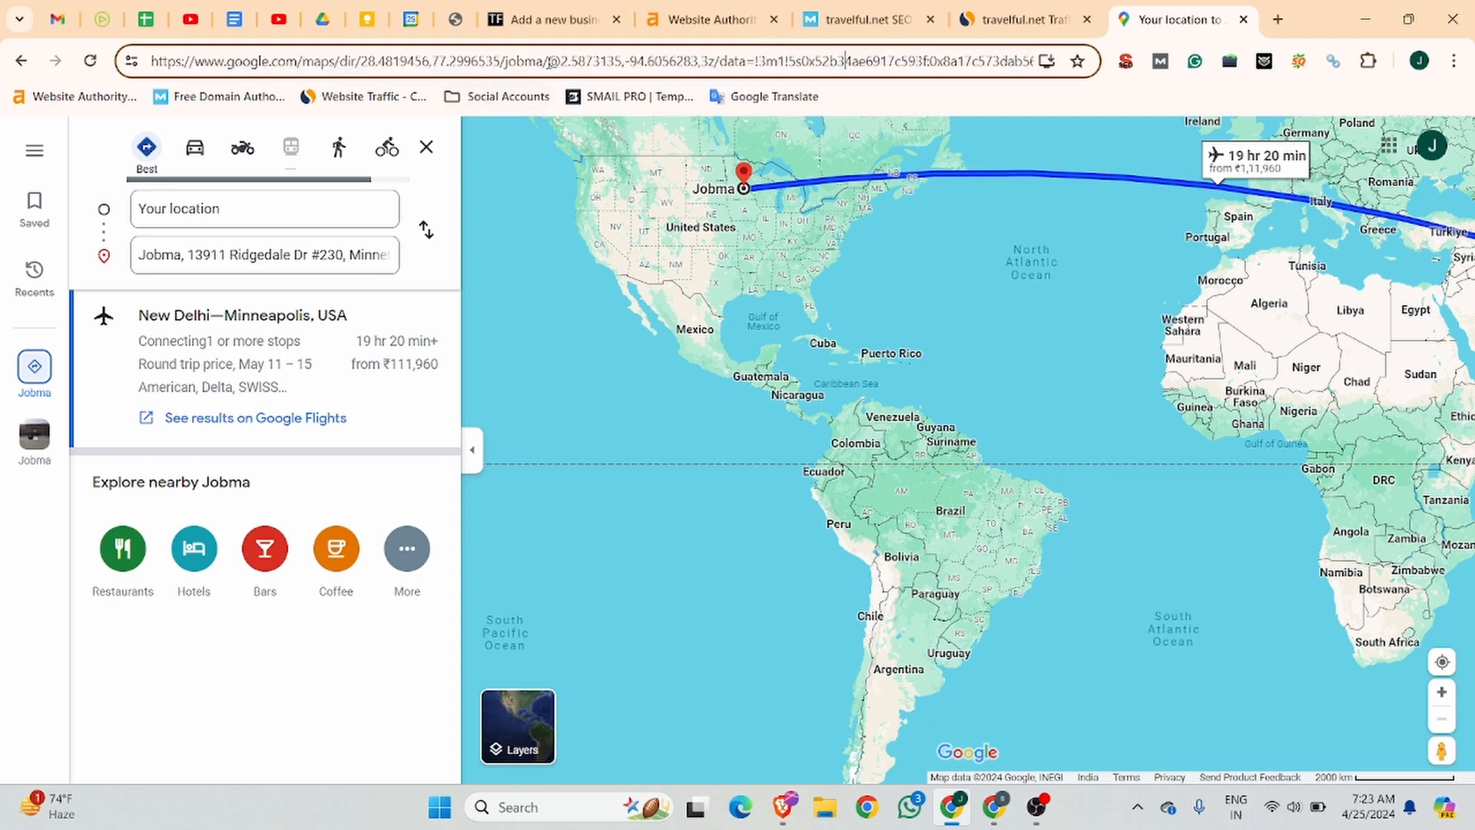
{"action": "left_click_drag", "start_coordinate": [549, 61], "coordinate": [621, 61]}
{"action": "key", "text": "ctrl+c"}
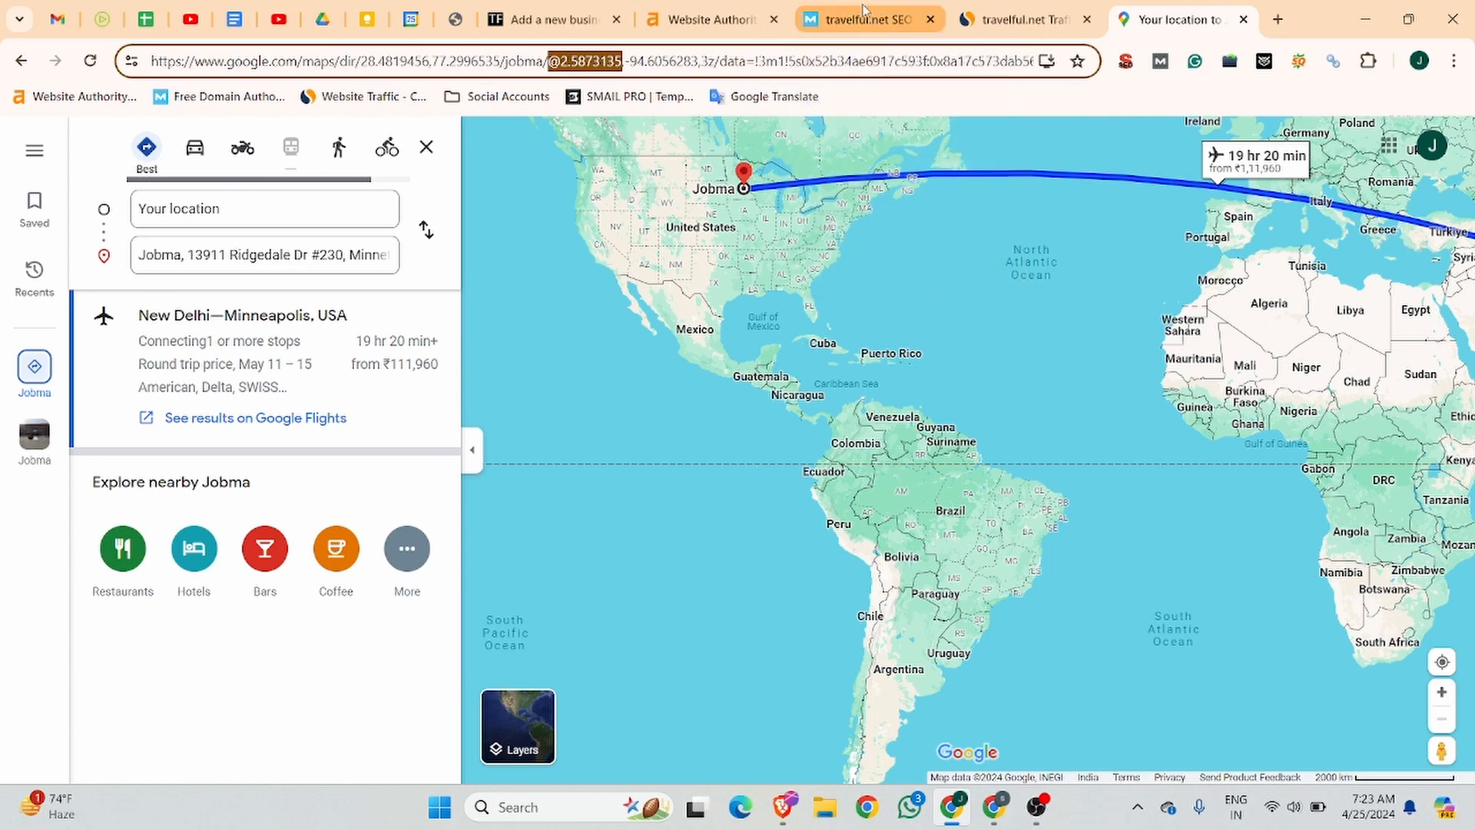
{"action": "left_click", "coordinate": [553, 19]}
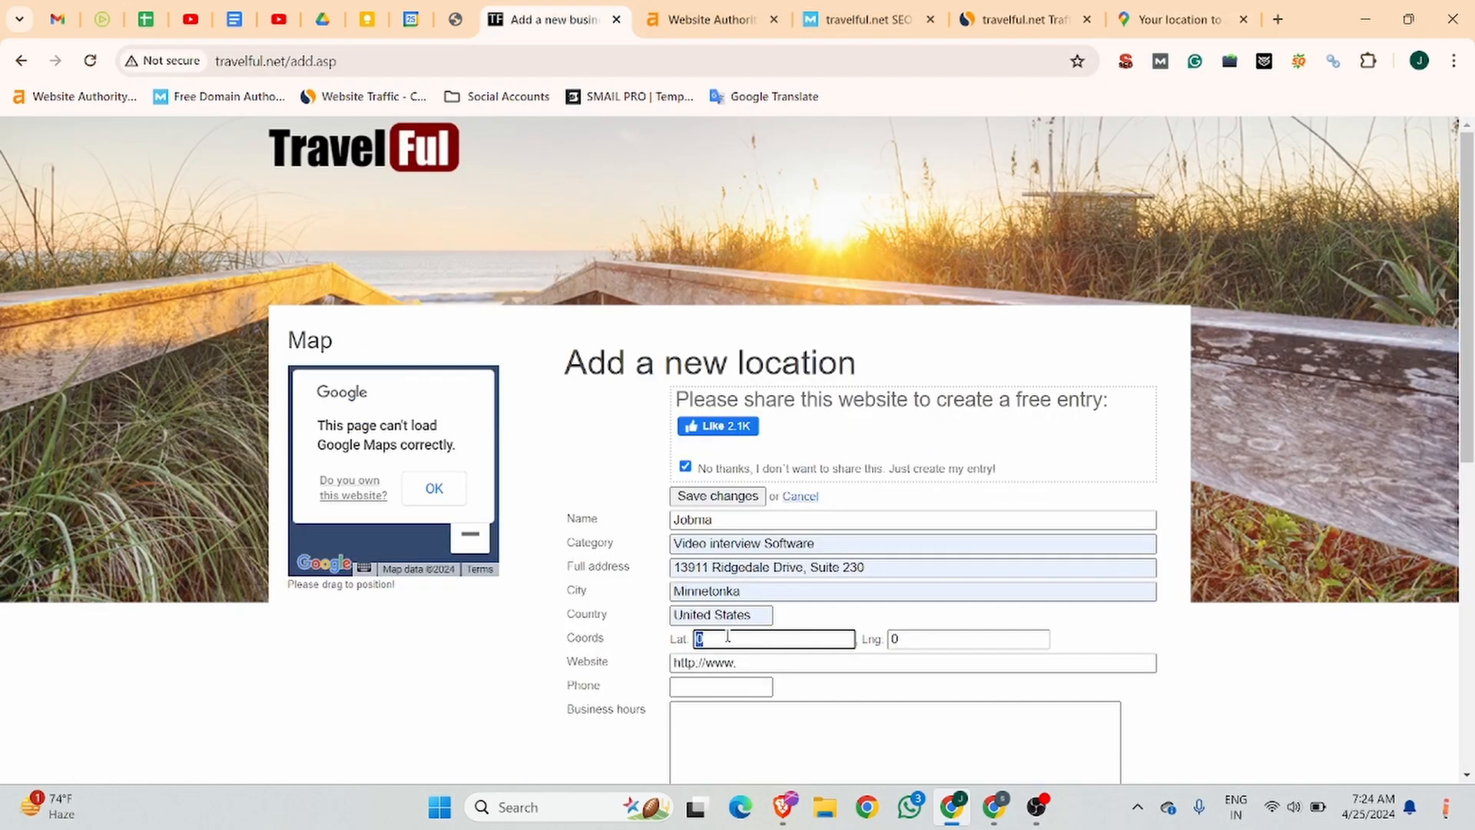
{"action": "key", "text": "ctrl+v"}
Copy the text ,-94.6056283,3 from the map's URL and paste it as the location's longitude.
{"action": "left_click", "coordinate": [1175, 19]}
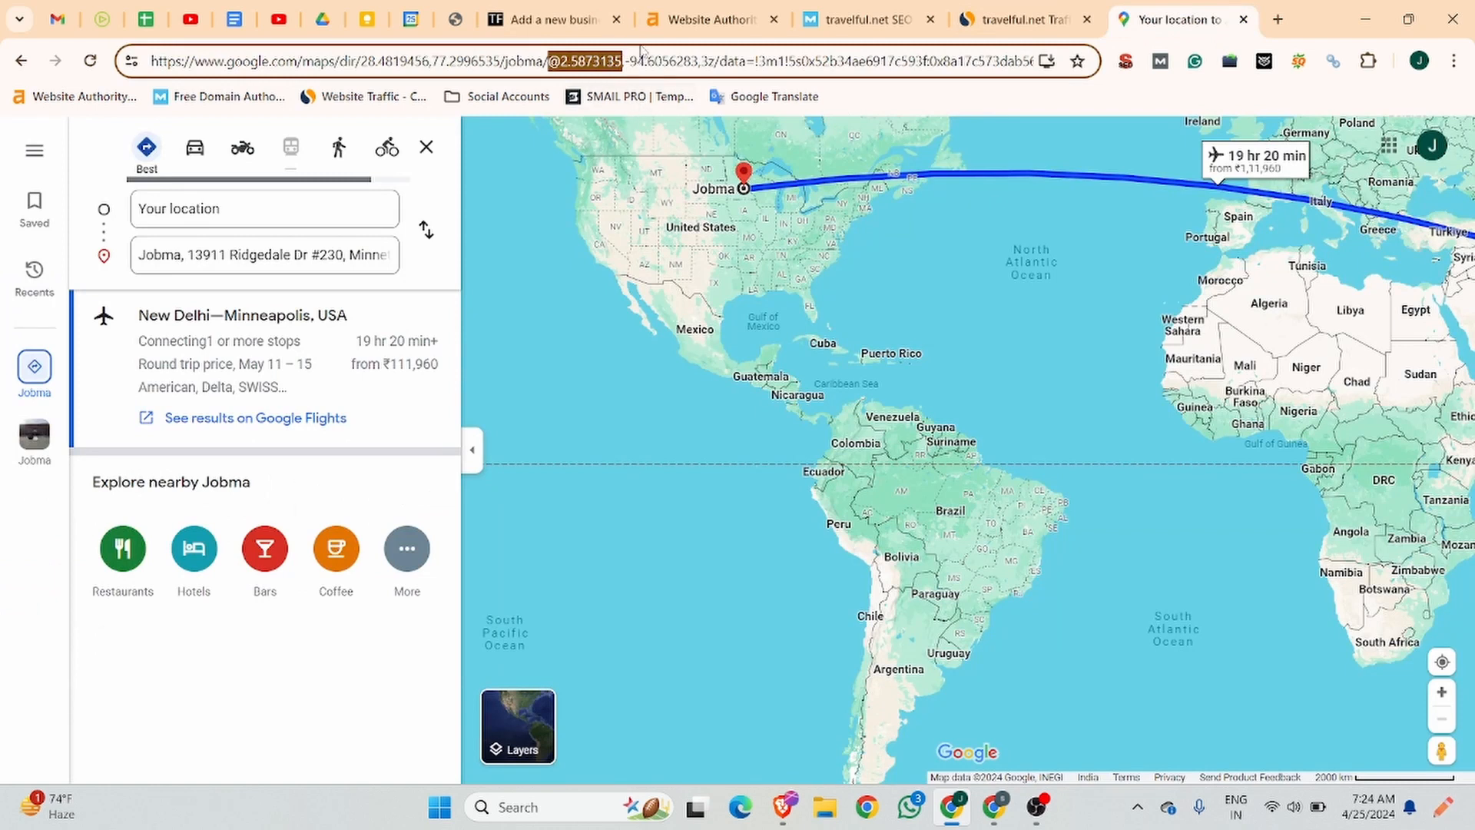
{"action": "left_click", "coordinate": [629, 61]}
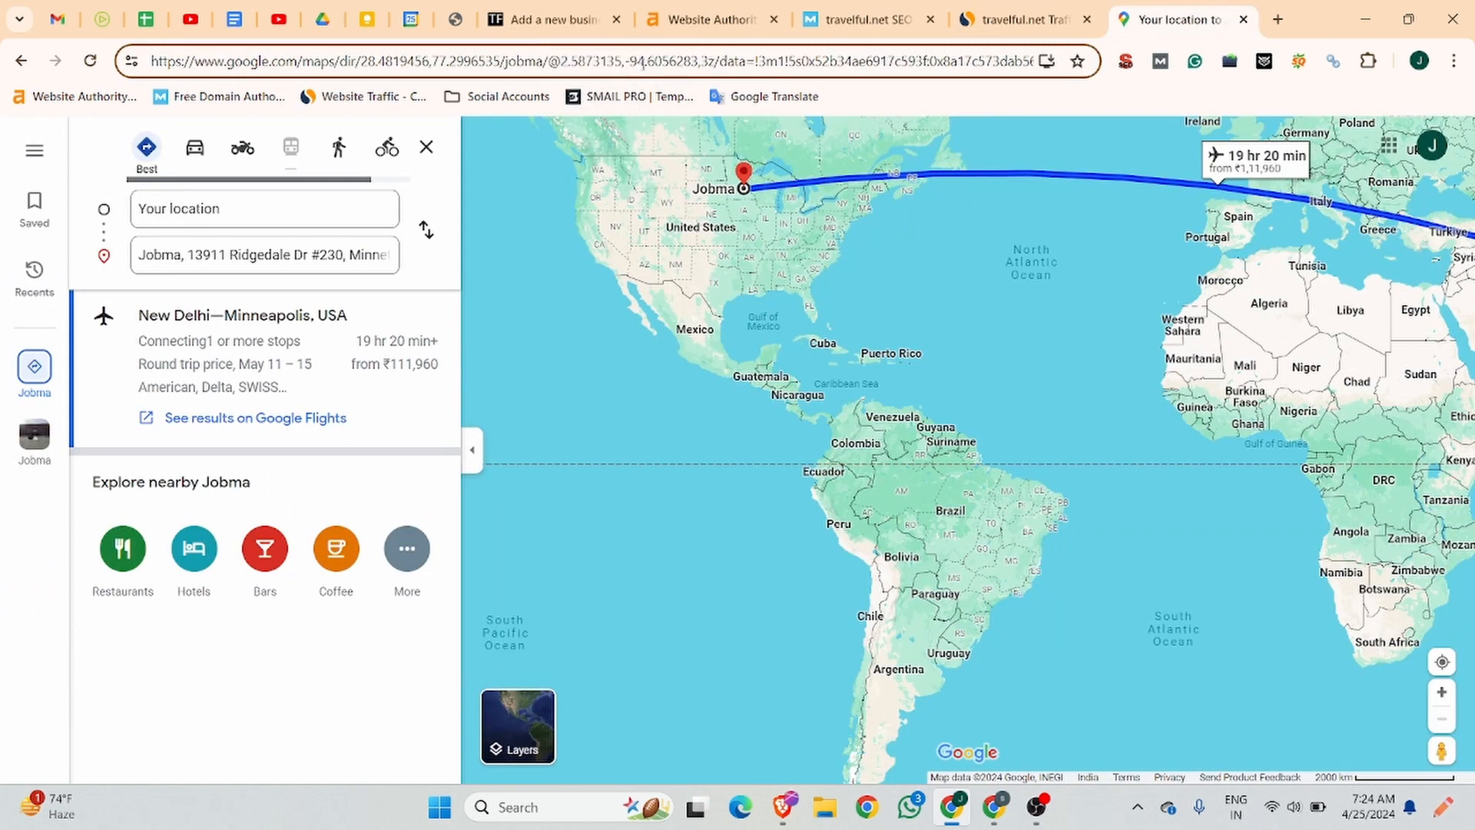
{"action": "left_click_drag", "start_coordinate": [635, 62], "coordinate": [710, 62]}
{"action": "key", "text": "super+c"}
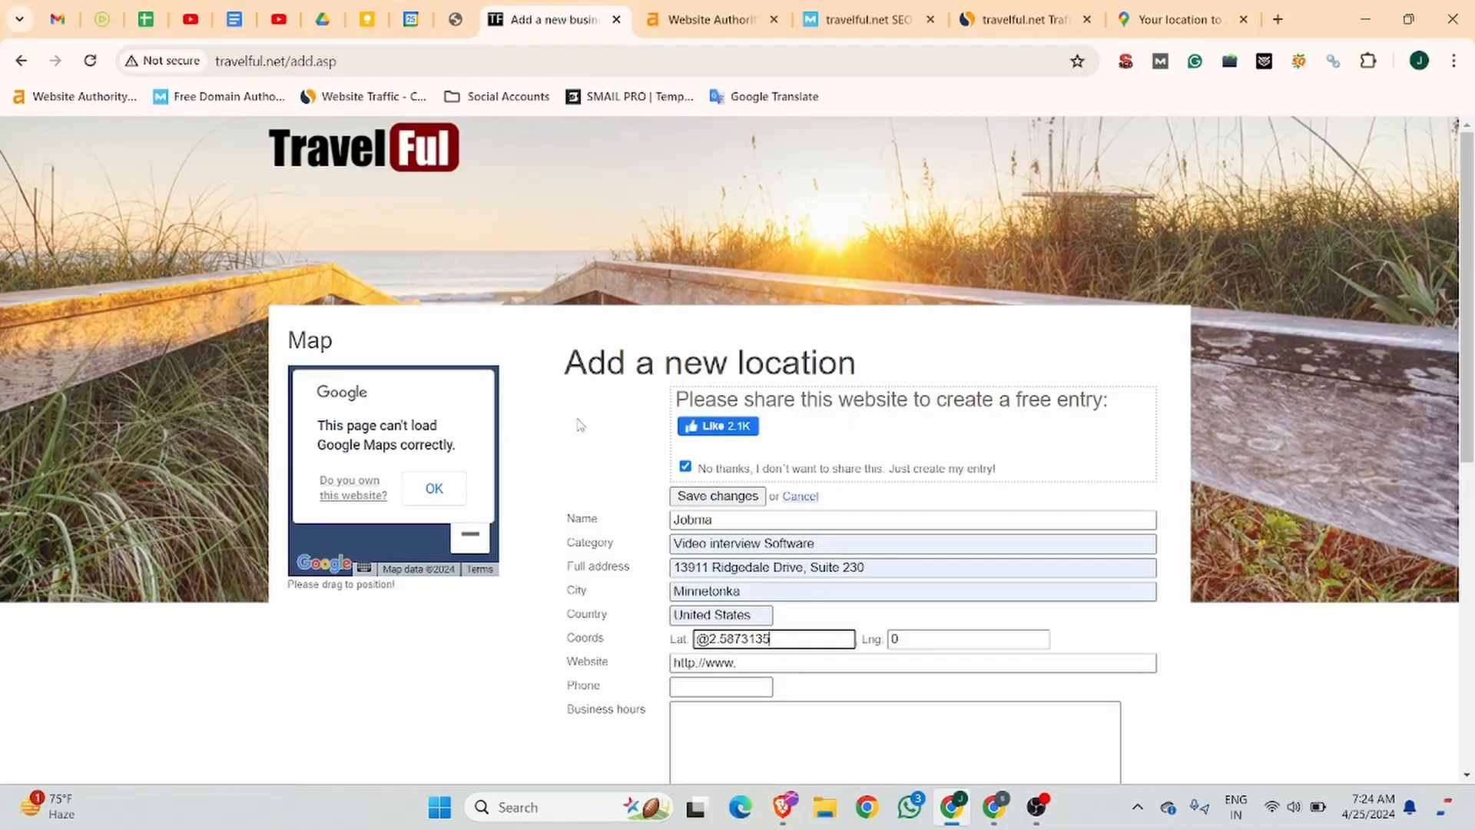
{"action": "key", "text": "Tab"}
{"action": "type", "text": ",-94.6056283,3"}
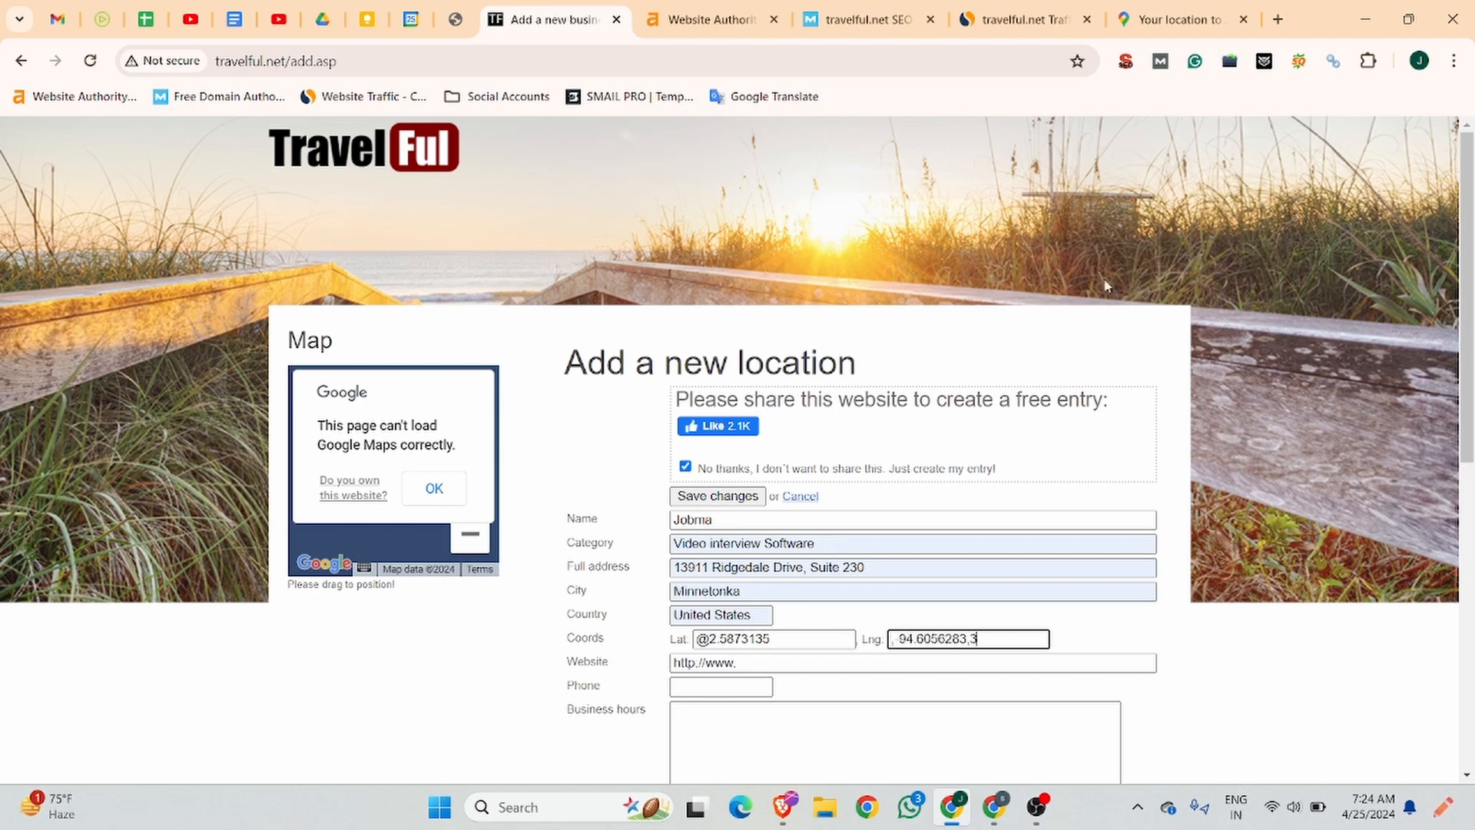
Try to re-enter the longitude from the clipboard history and remove the duplicated text.
{"action": "type", "text": ",-94.6056283,3"}
{"action": "key", "text": "ctrl+a"}
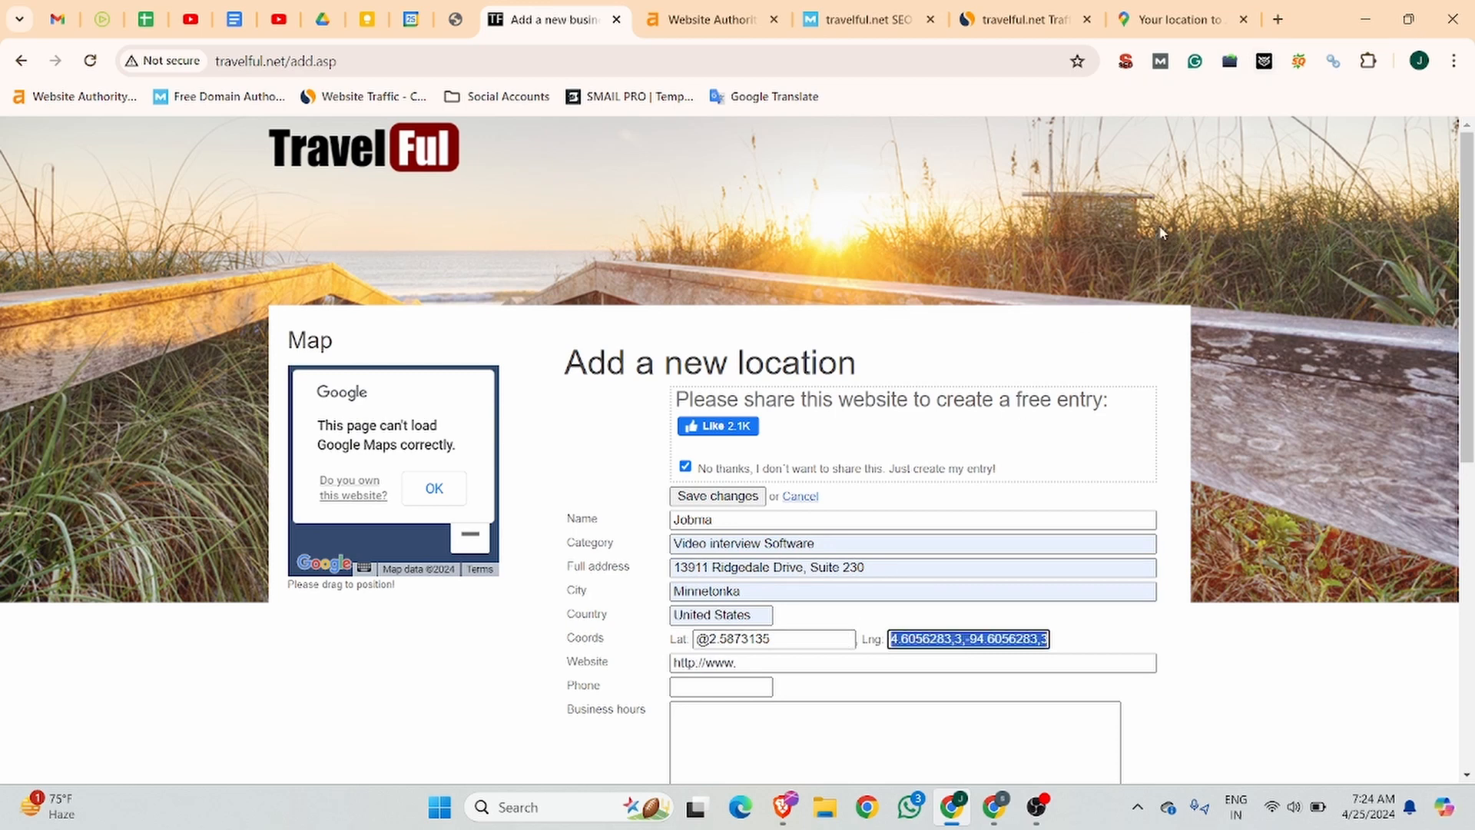
{"action": "key", "text": "Right"}
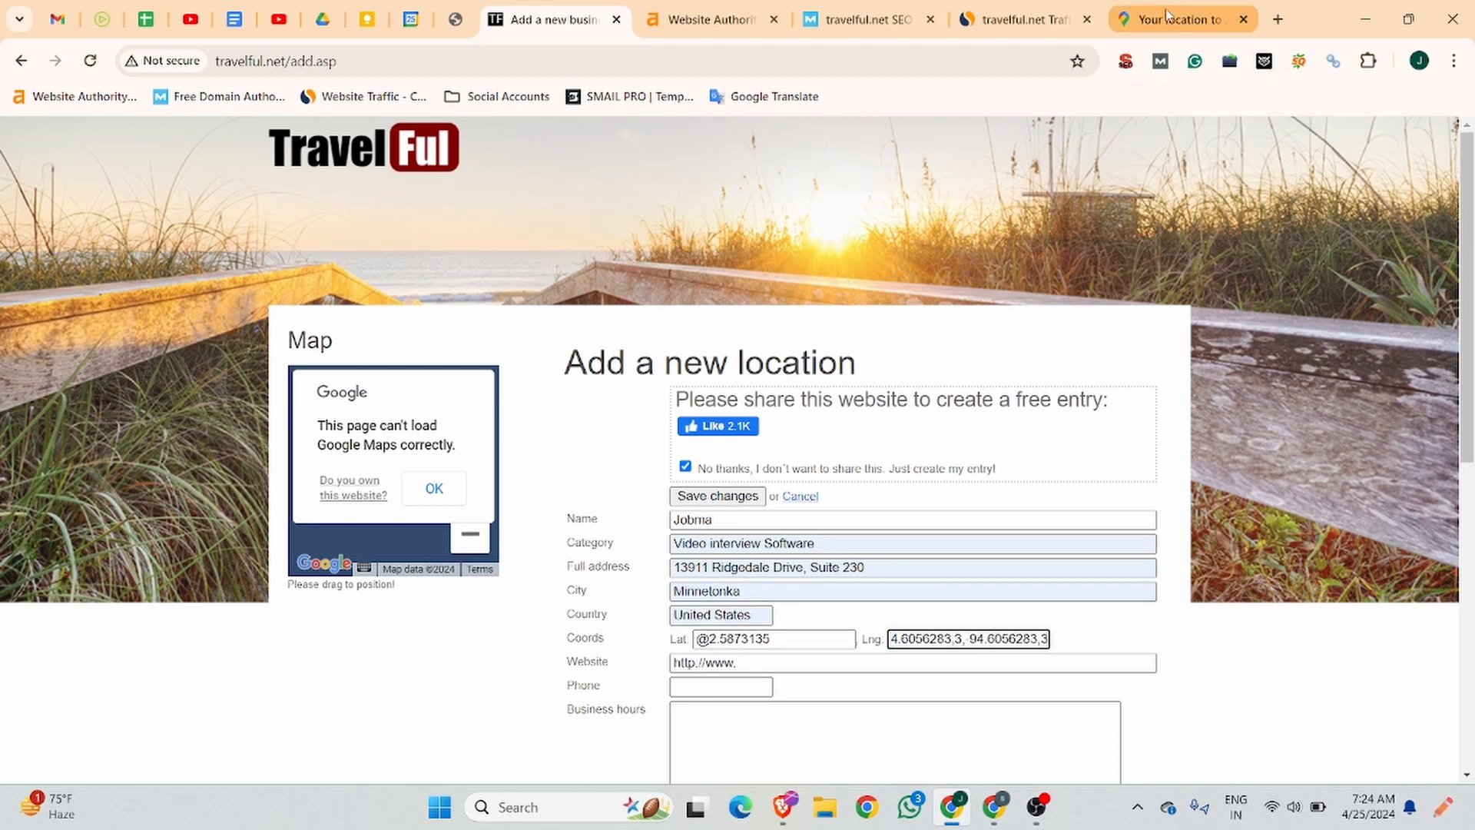
{"action": "key", "text": "super+v"}
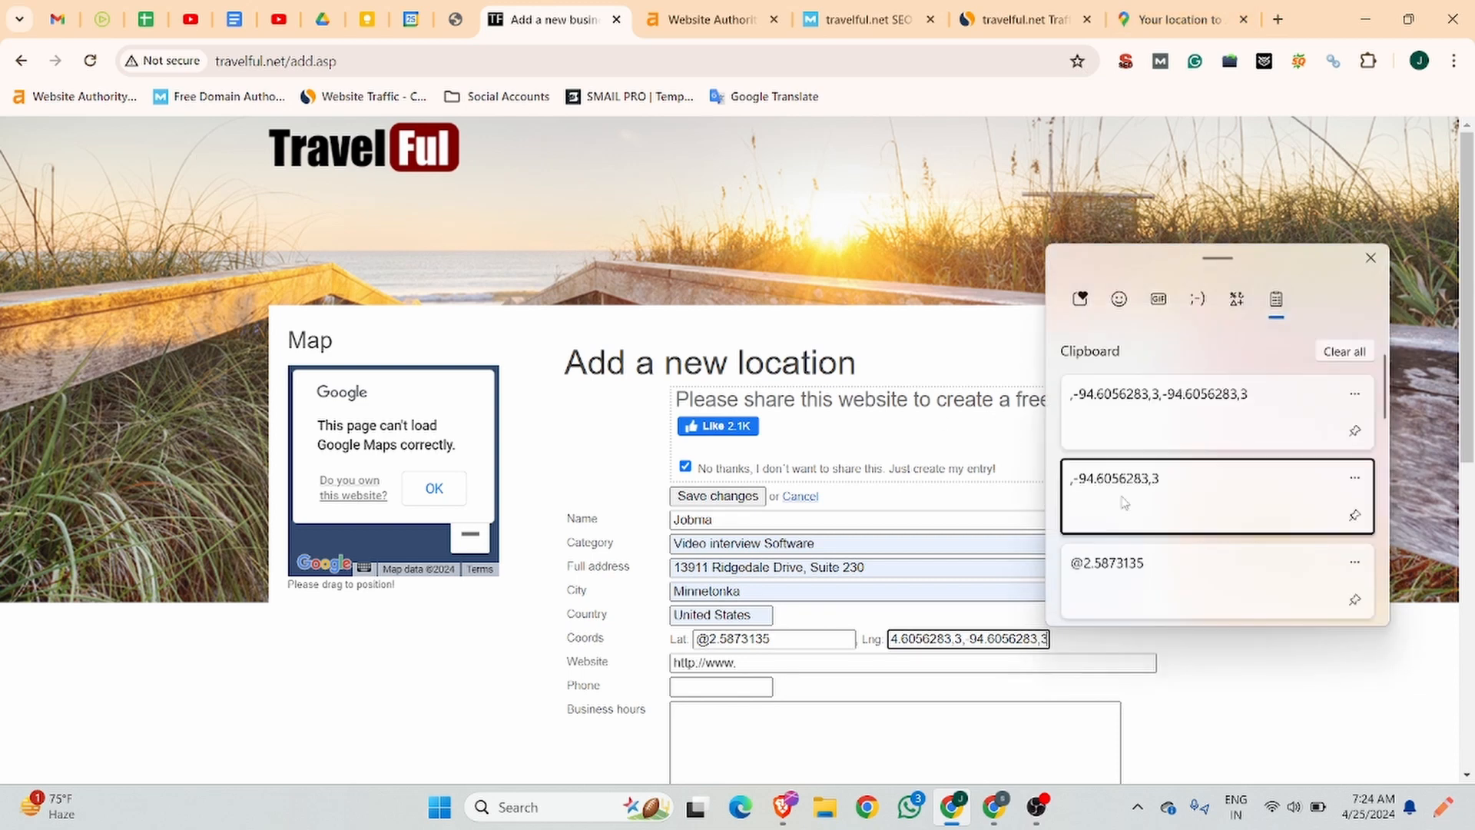
{"action": "left_click", "coordinate": [1119, 500]}
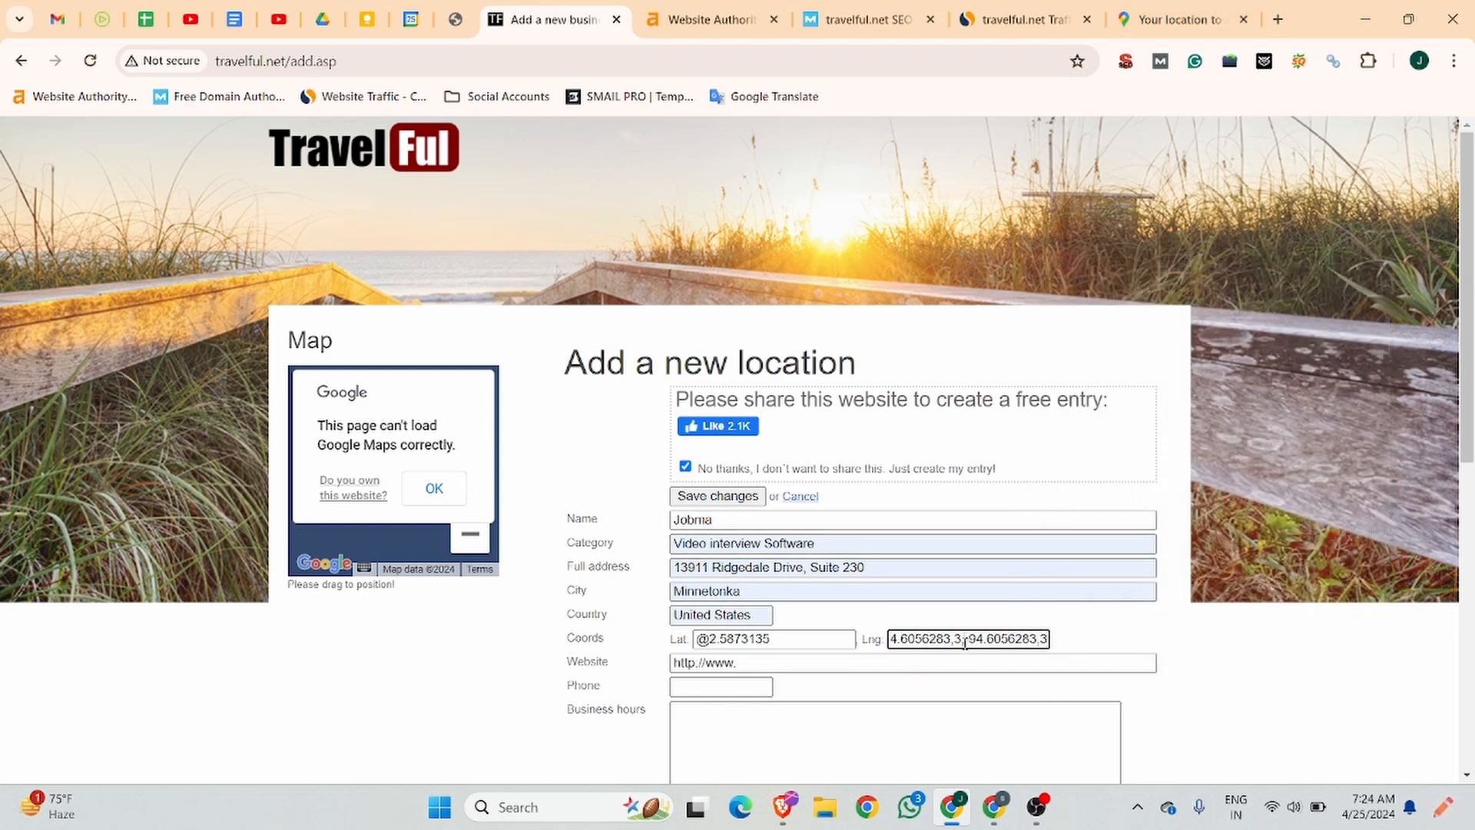
{"action": "left_click_drag", "start_coordinate": [965, 642], "coordinate": [954, 644]}
{"action": "key", "text": "BackSpace"}
Copy only -94.6056283 from the map's URL and replace the location's longitude with it.
{"action": "left_click", "coordinate": [1130, 20]}
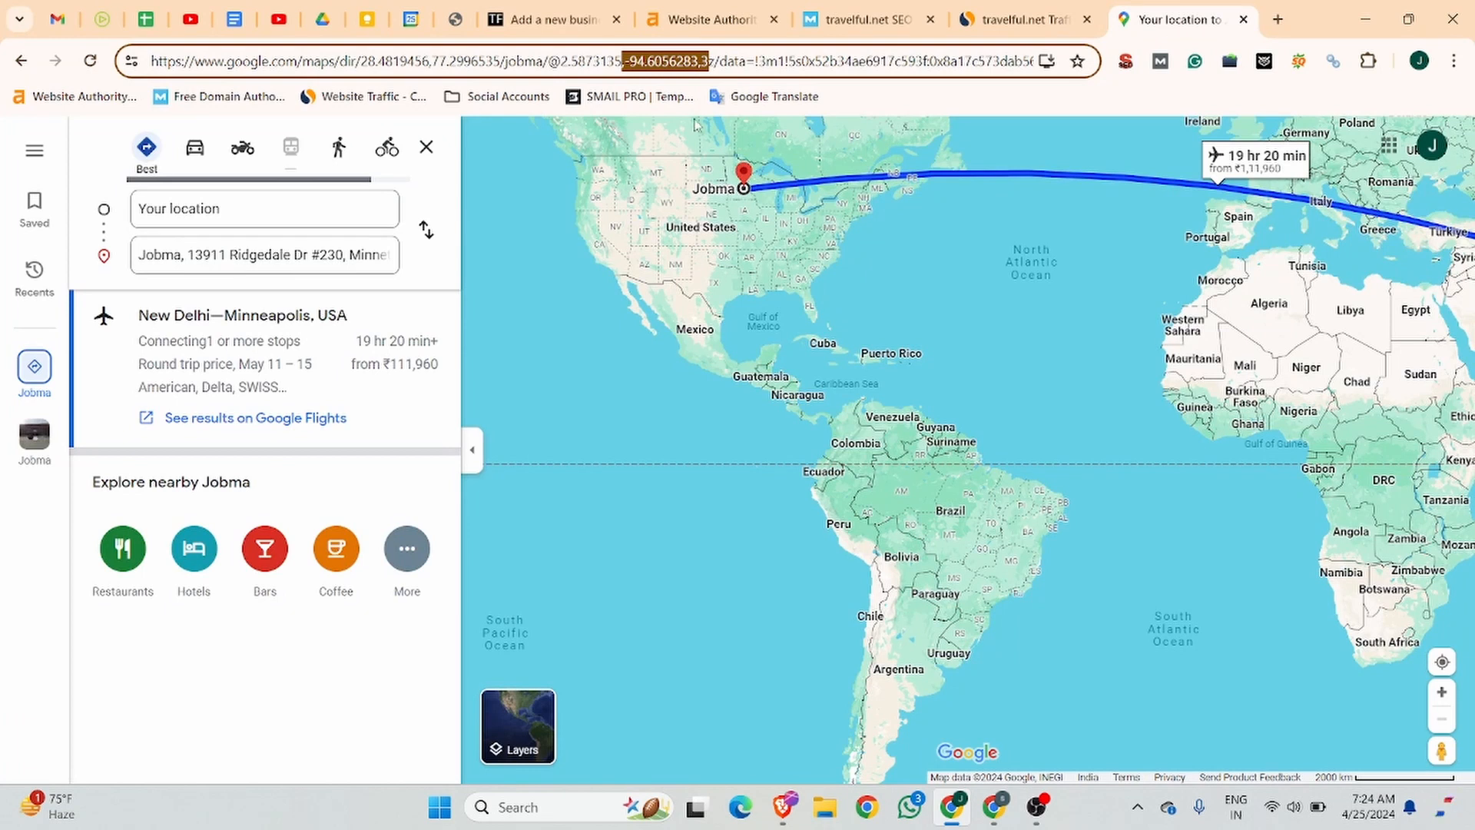
{"action": "left_click", "coordinate": [694, 60]}
{"action": "left_click_drag", "start_coordinate": [683, 61], "coordinate": [623, 61]}
{"action": "key", "text": "ctrl+c"}
{"action": "left_click", "coordinate": [553, 19]}
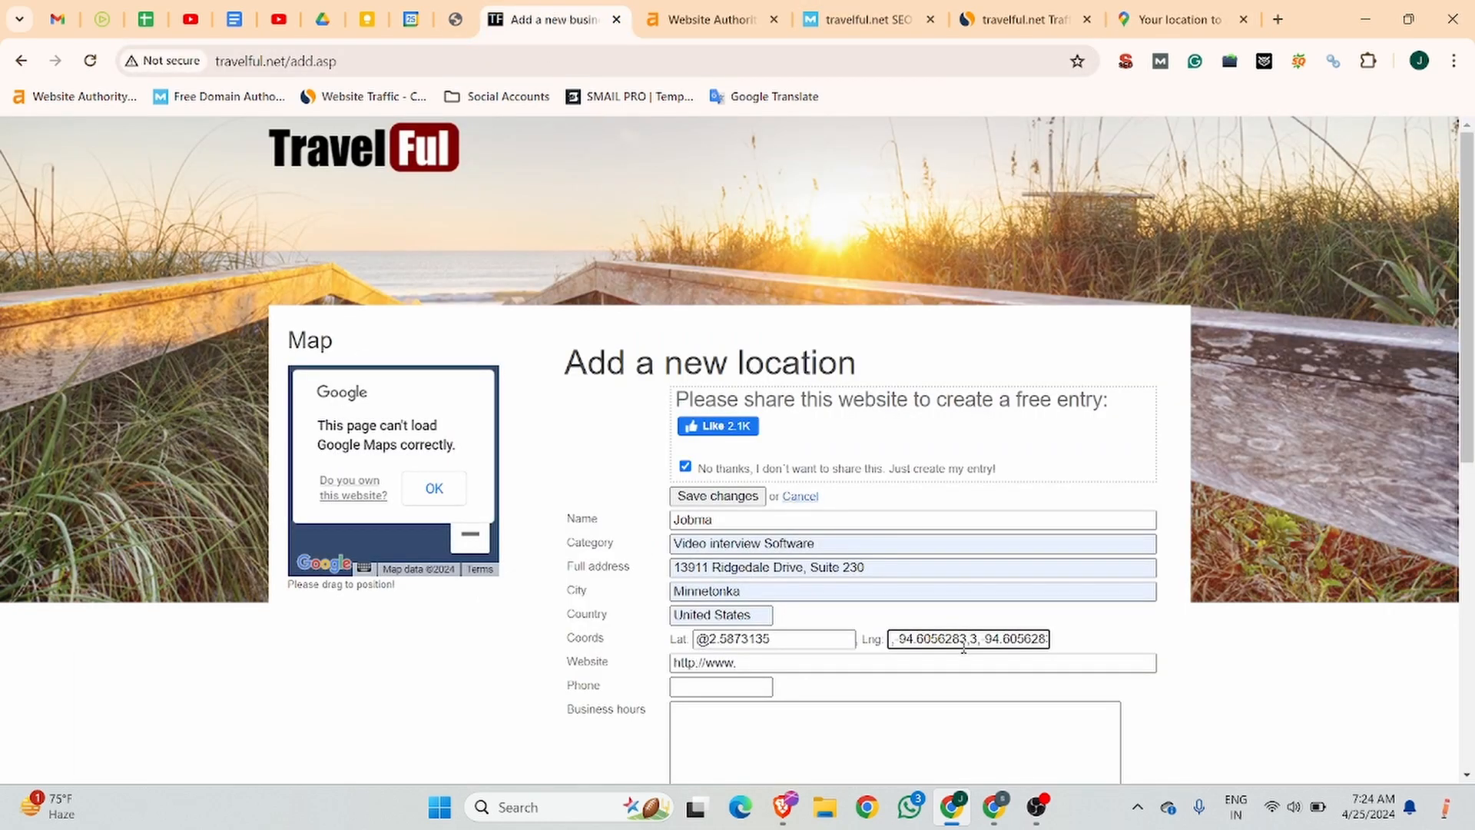
{"action": "key", "text": "ctrl+a"}
{"action": "key", "text": "ctrl+v"}
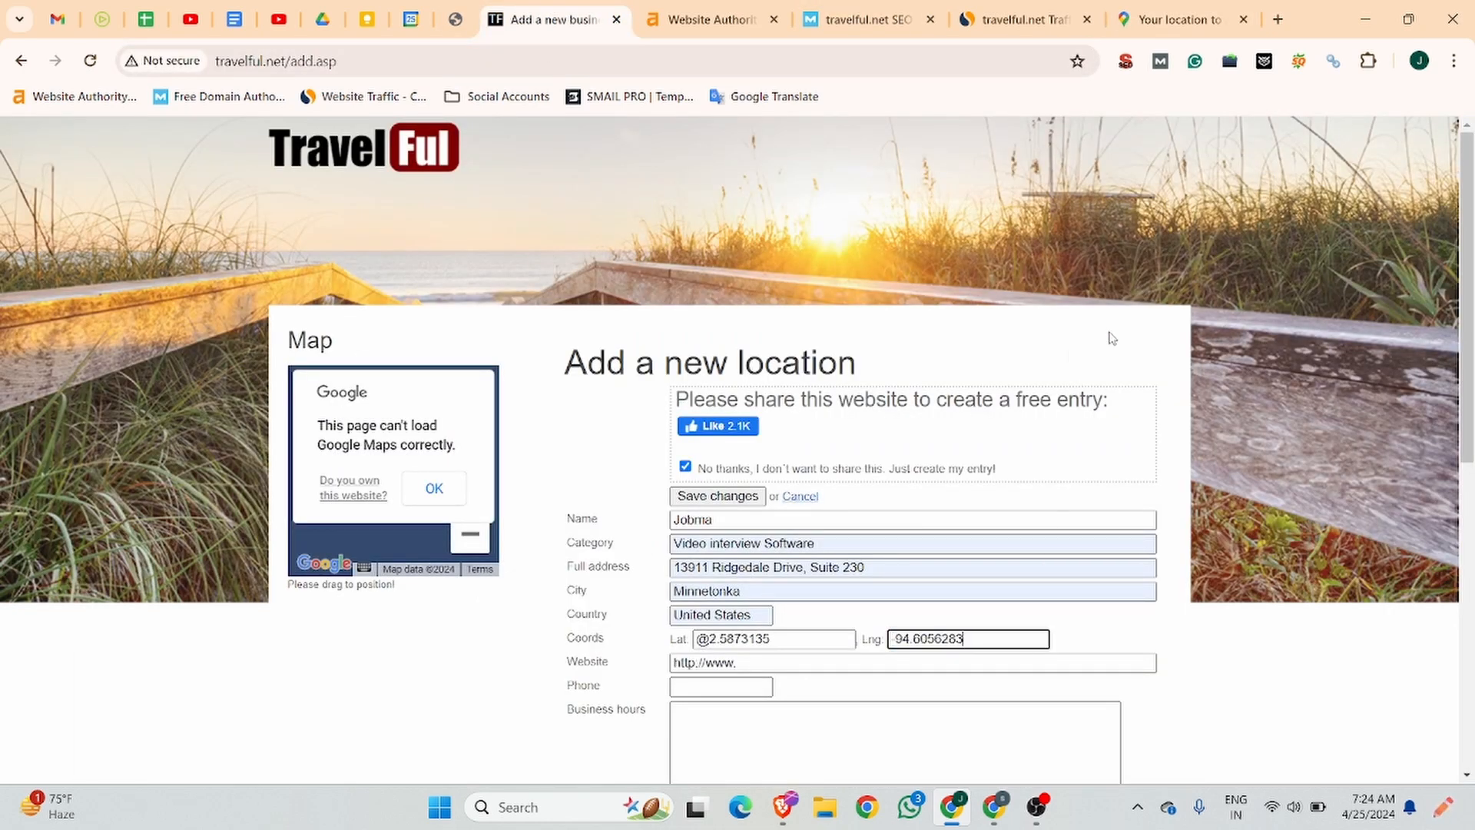
Search Google for latitude and longitude finder in a new tab and open the LatLong.net result.
{"action": "left_click", "coordinate": [1278, 20]}
{"action": "type", "text": "la"}
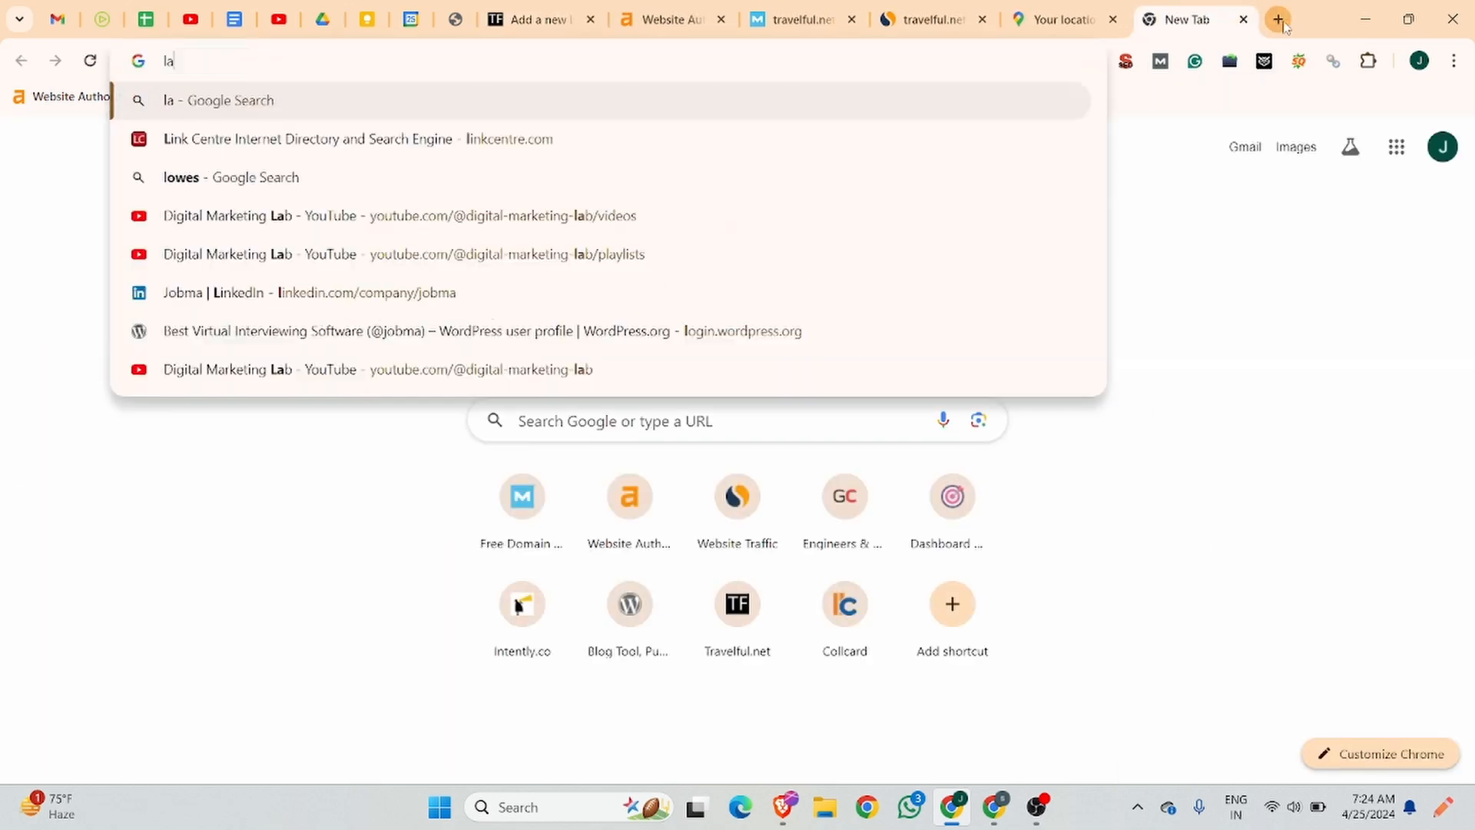
{"action": "type", "text": "t"}
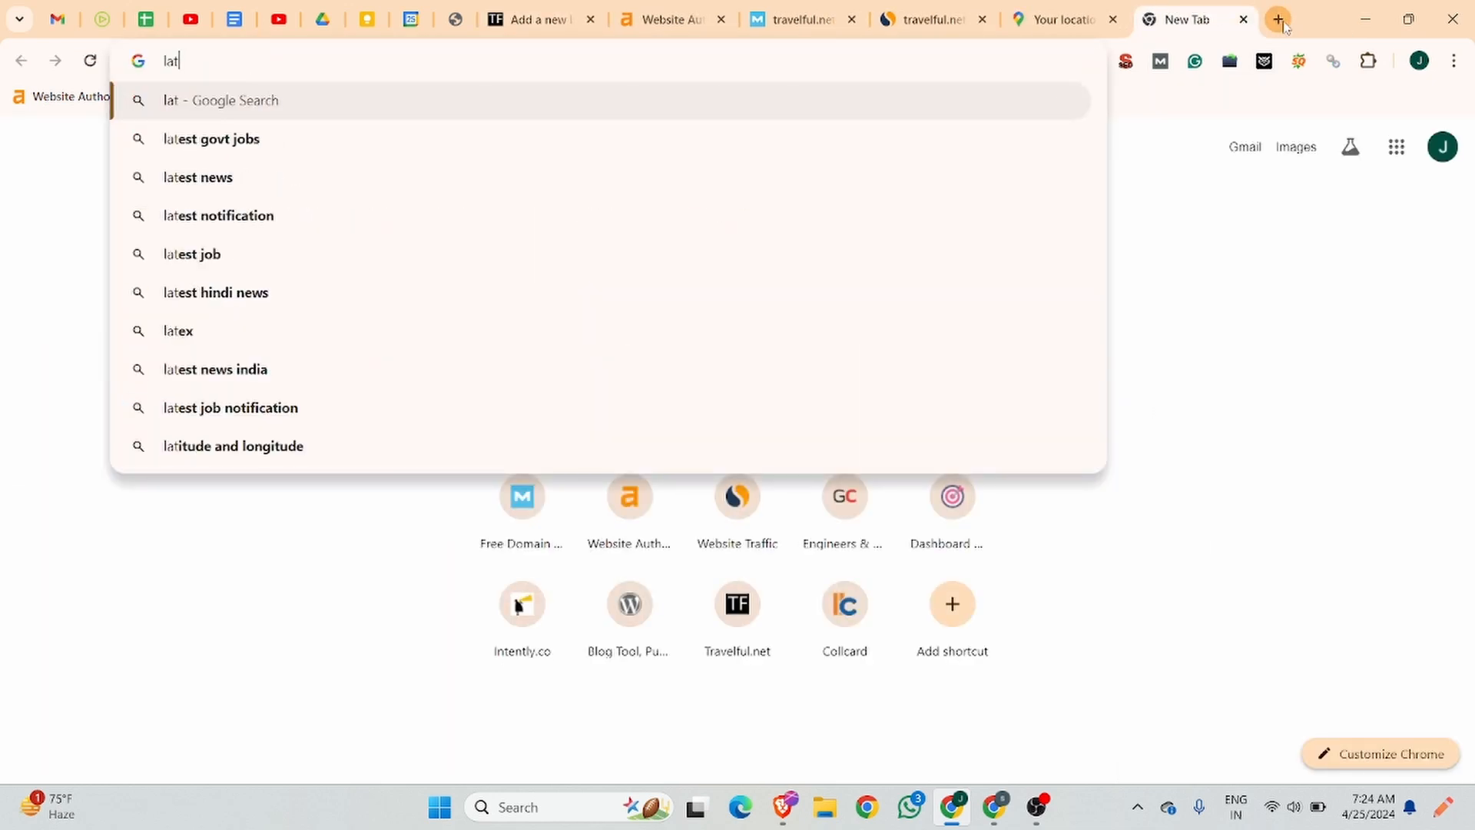
{"action": "type", "text": "itude"}
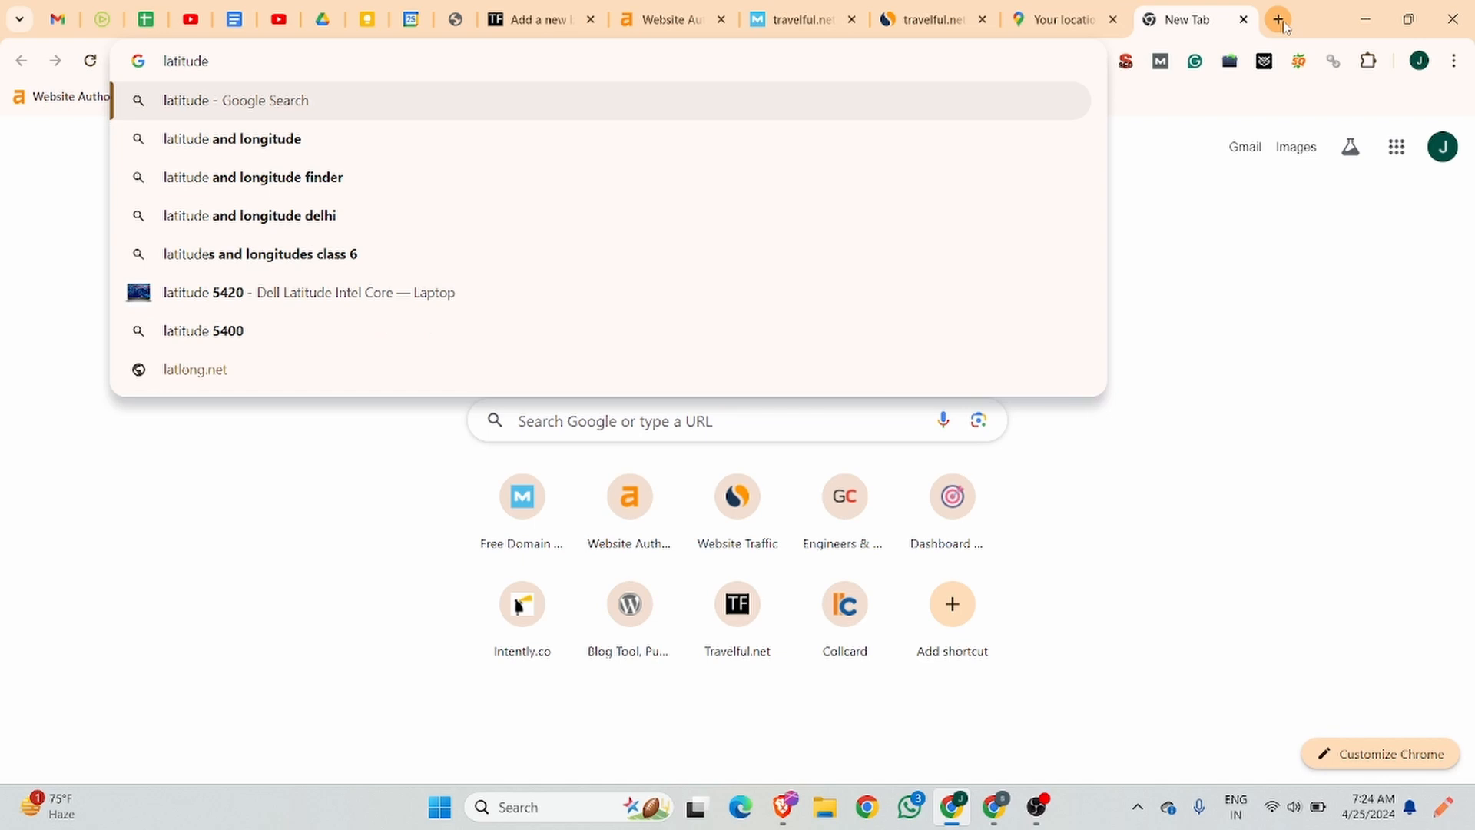
{"action": "left_click", "coordinate": [323, 178]}
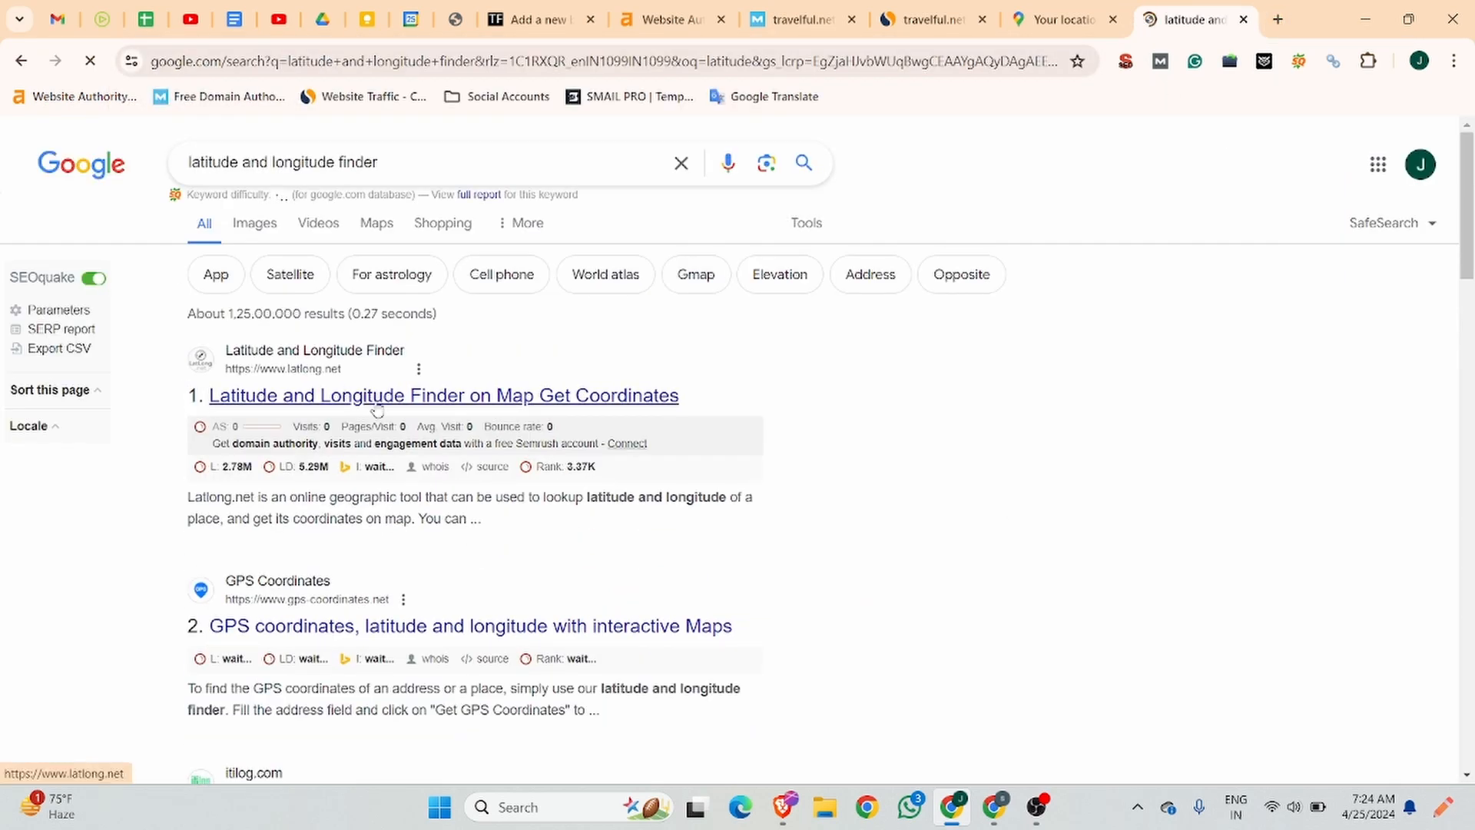
{"action": "left_click", "coordinate": [380, 407]}
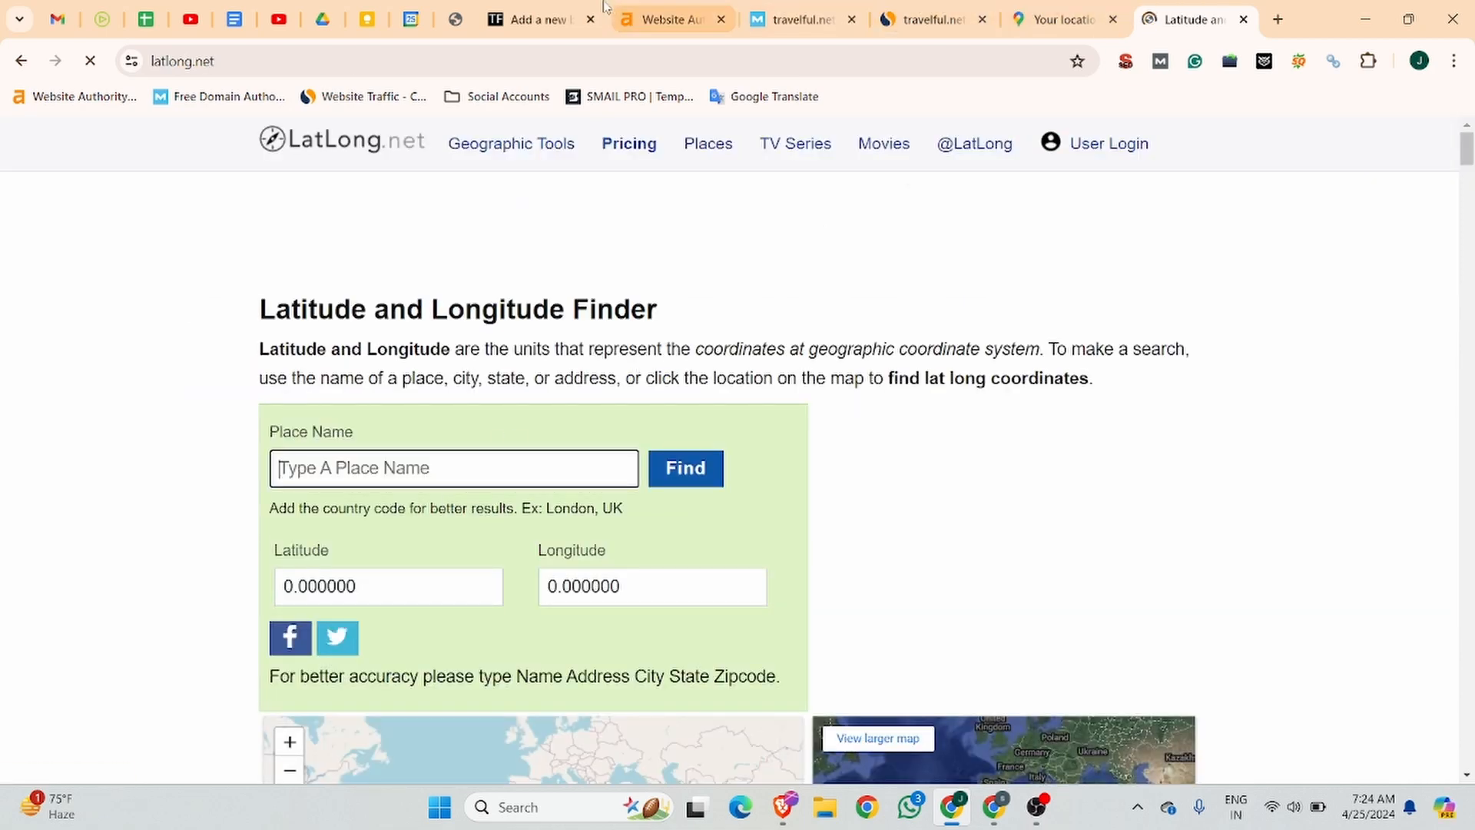
Return to the Google results for jobma and copy the company's full address from its business profile.
{"action": "left_click", "coordinate": [559, 8]}
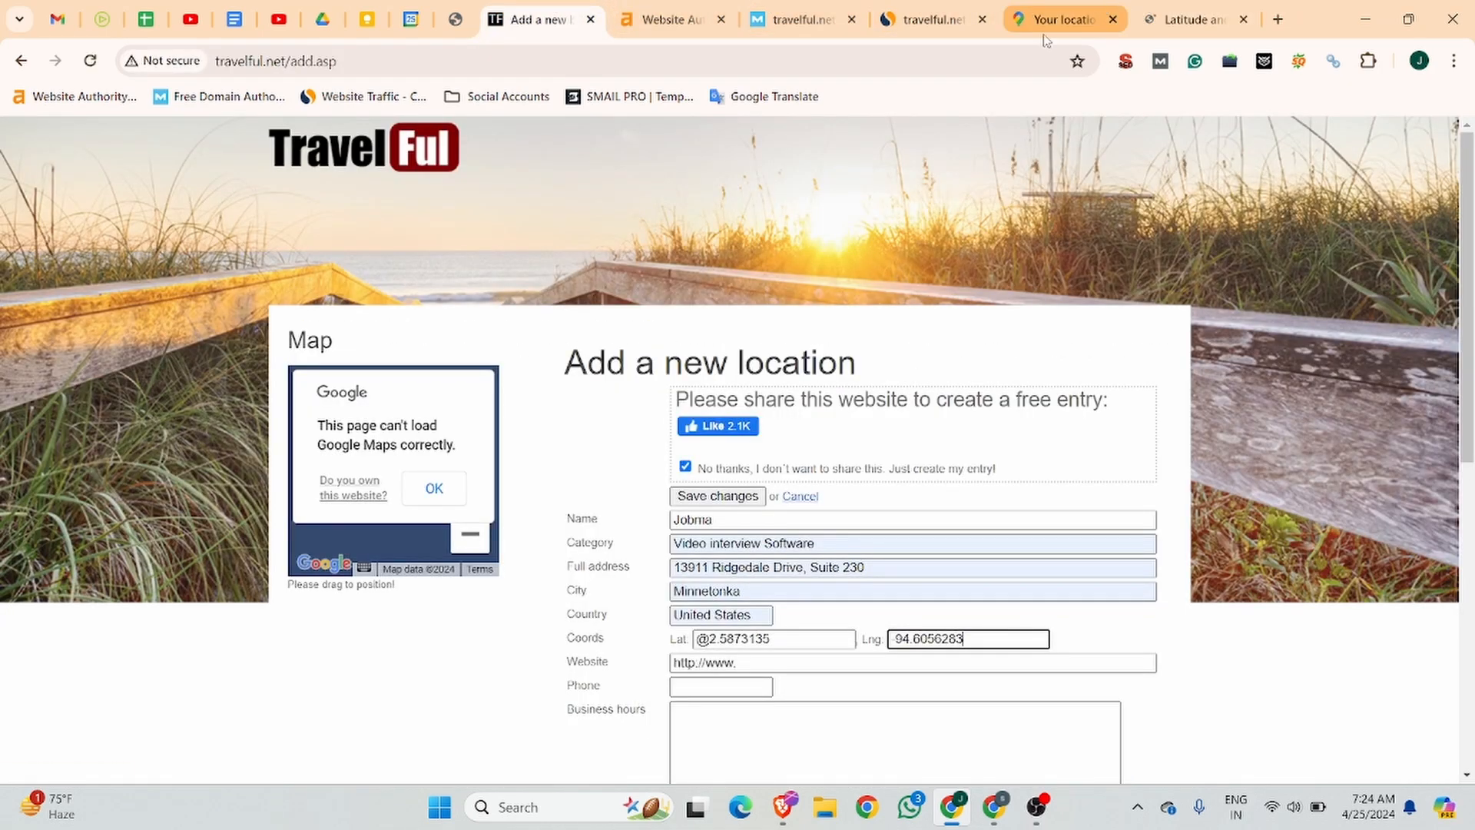
{"action": "left_click", "coordinate": [1064, 19]}
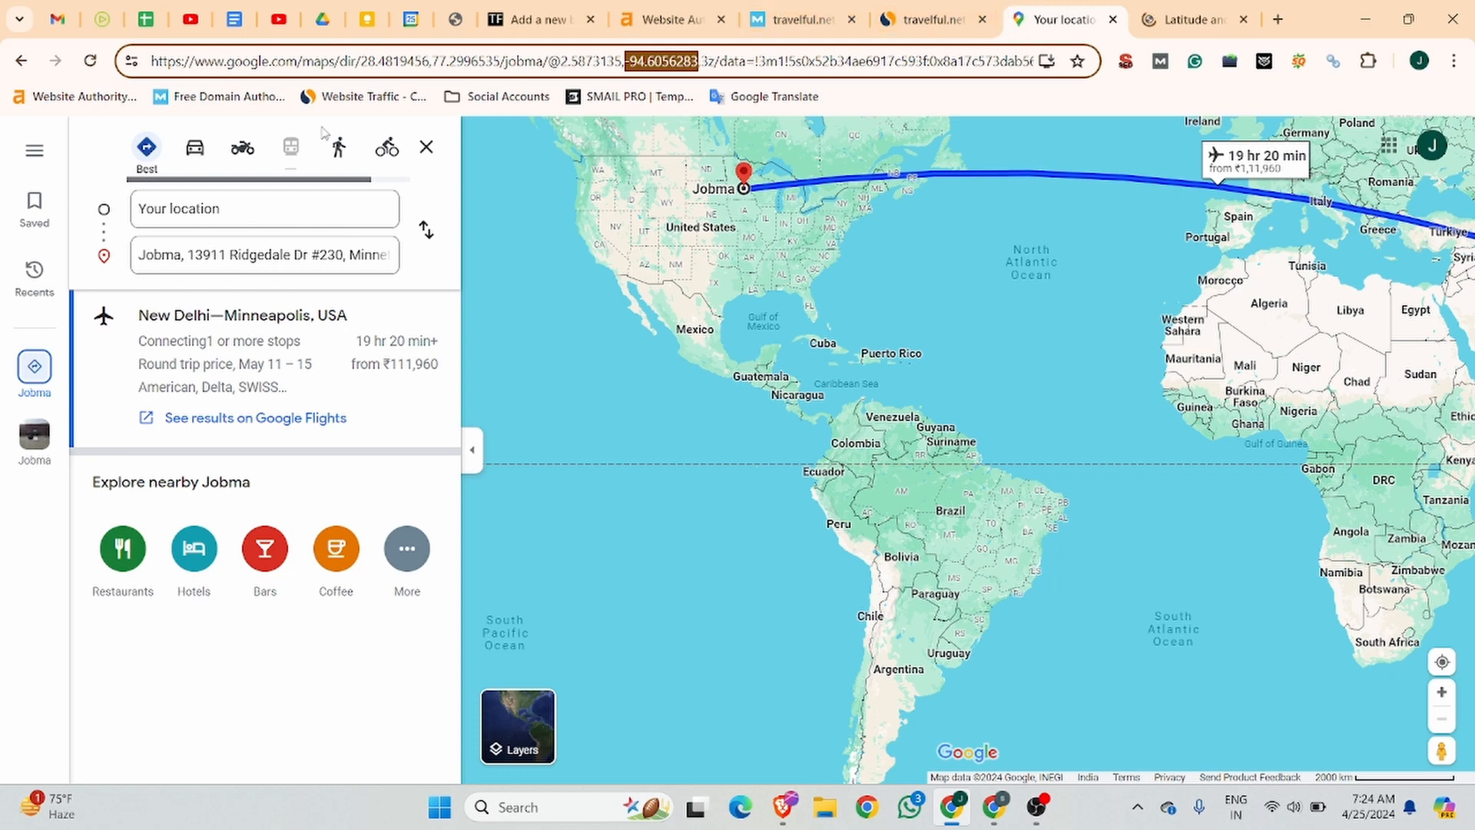
{"action": "left_click", "coordinate": [20, 60]}
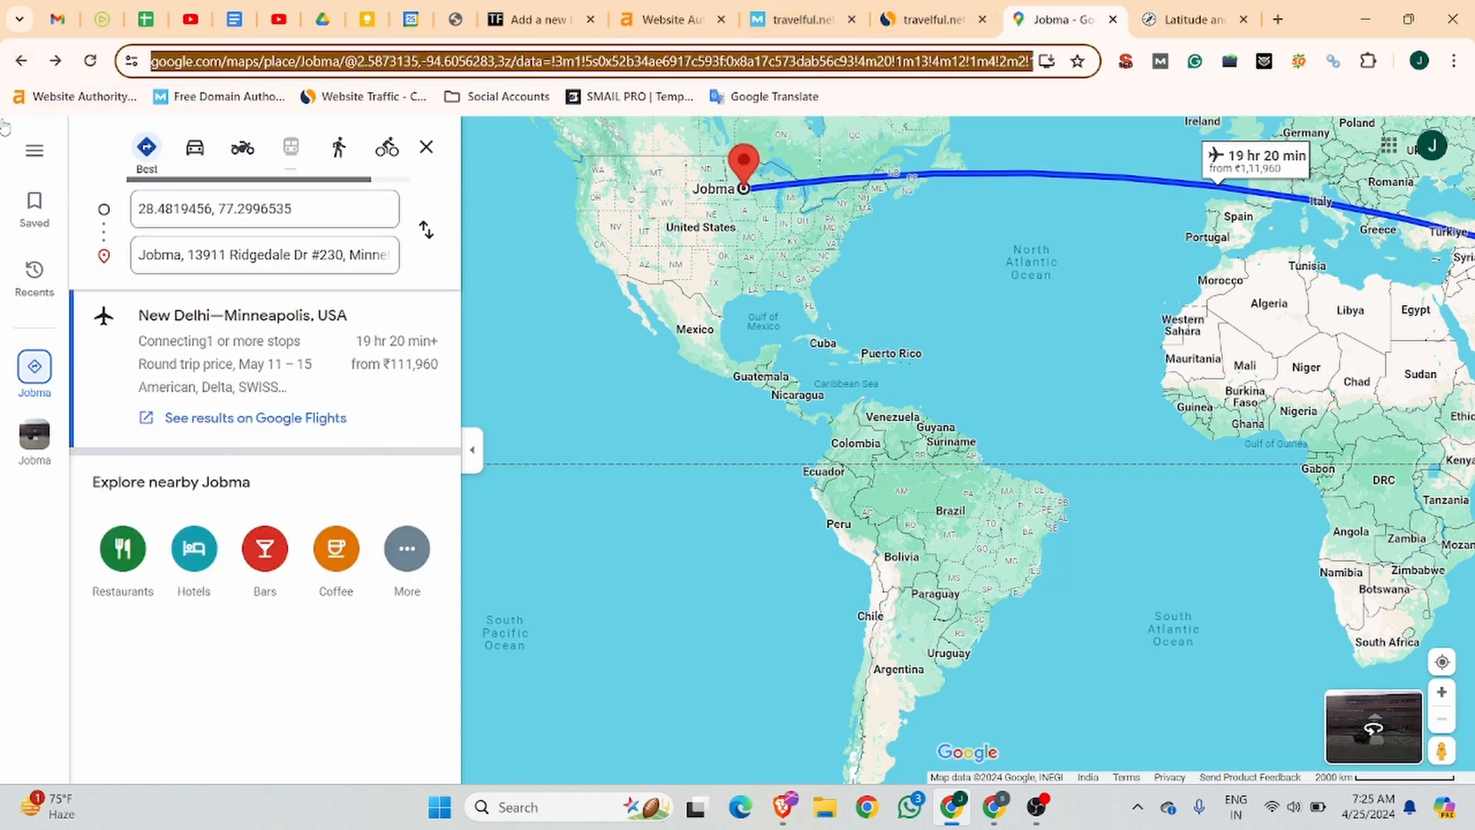
{"action": "left_click", "coordinate": [11, 66]}
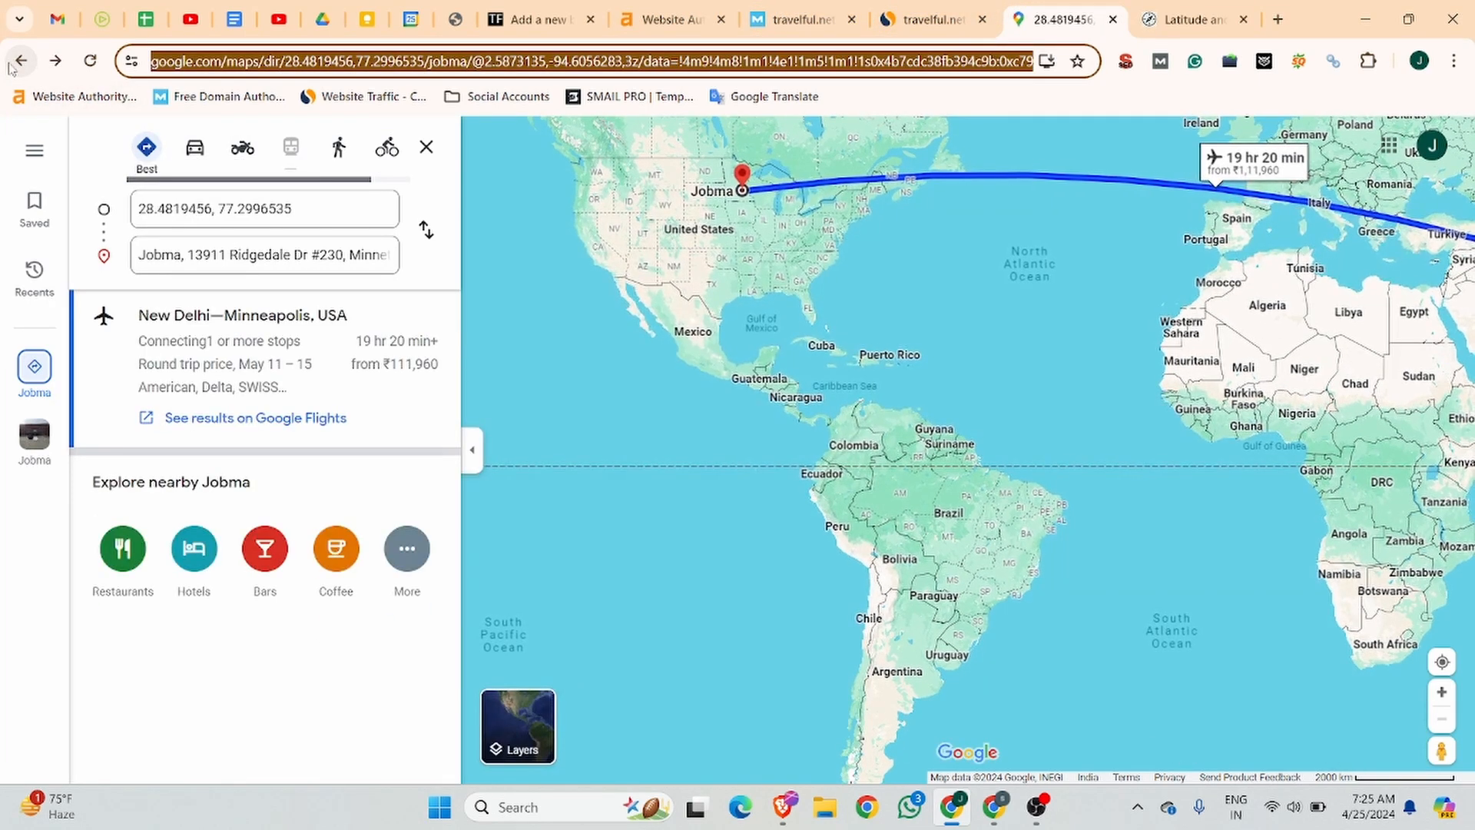
{"action": "left_click", "coordinate": [11, 66]}
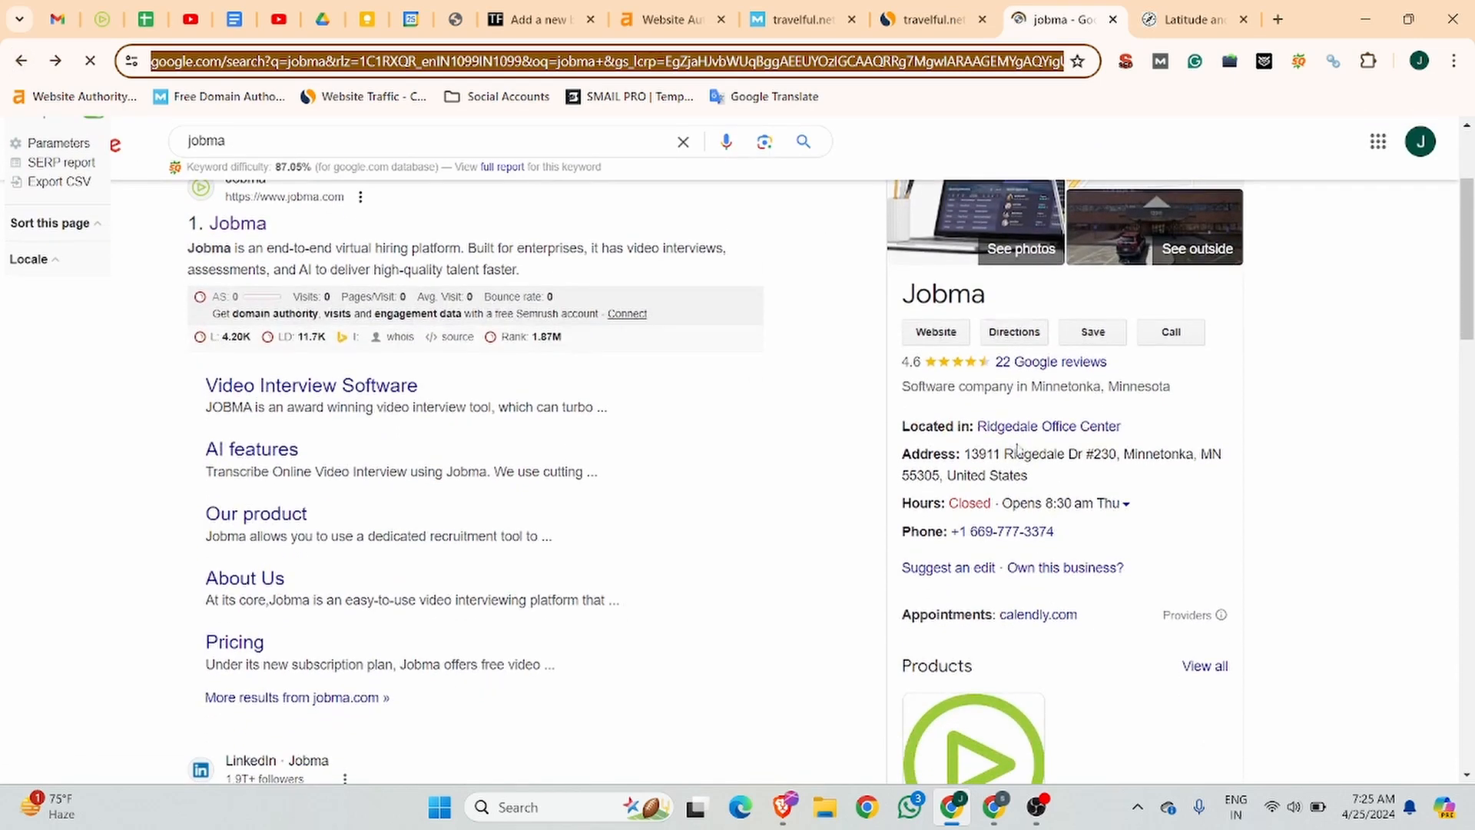
{"action": "left_click_drag", "start_coordinate": [1029, 476], "coordinate": [967, 454]}
{"action": "key", "text": "ctrl+c"}
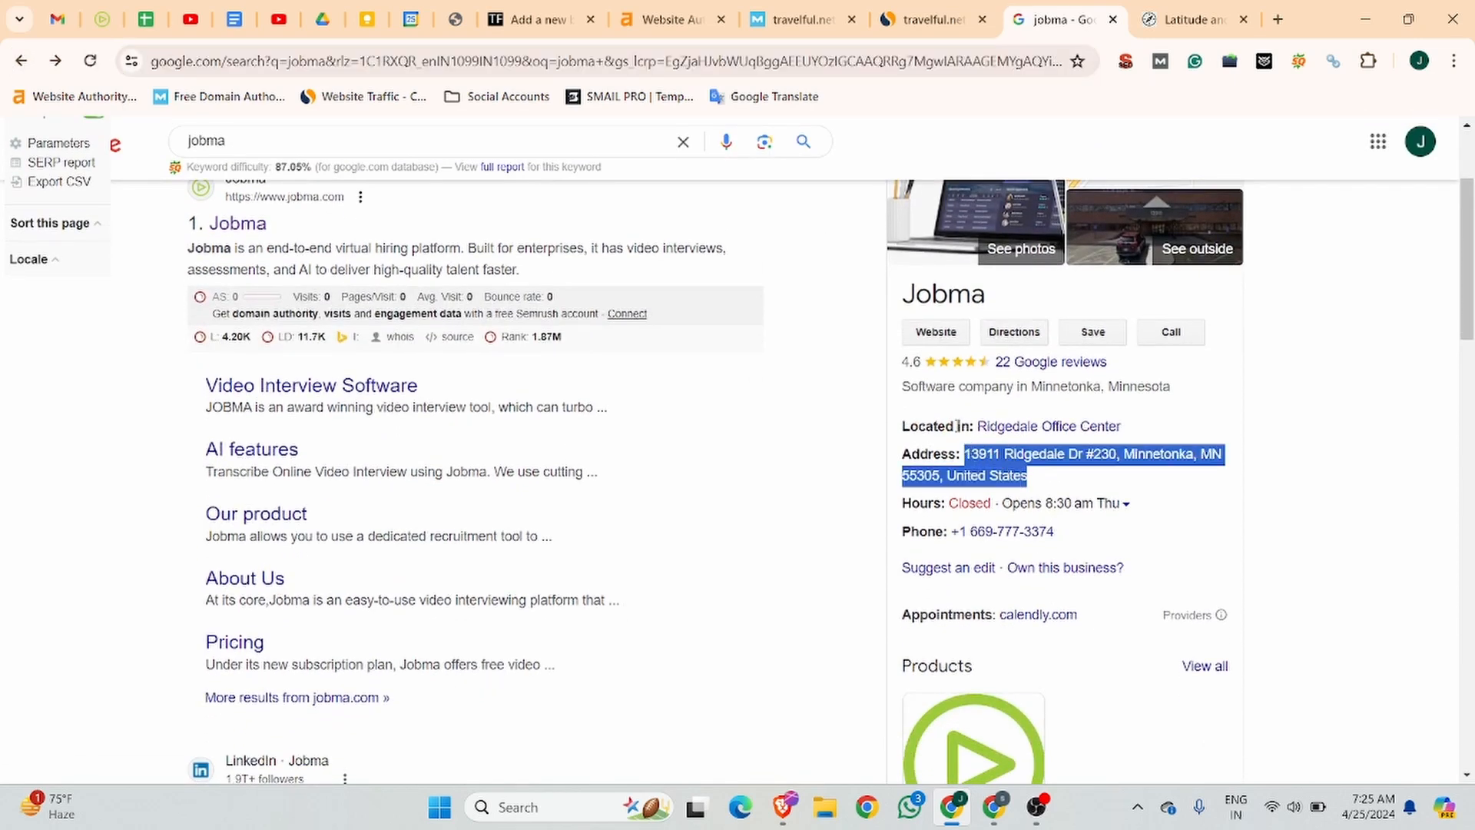
Look up the coordinates of the copied company address in the LatLong.net place finder.
{"action": "left_click", "coordinate": [1189, 20]}
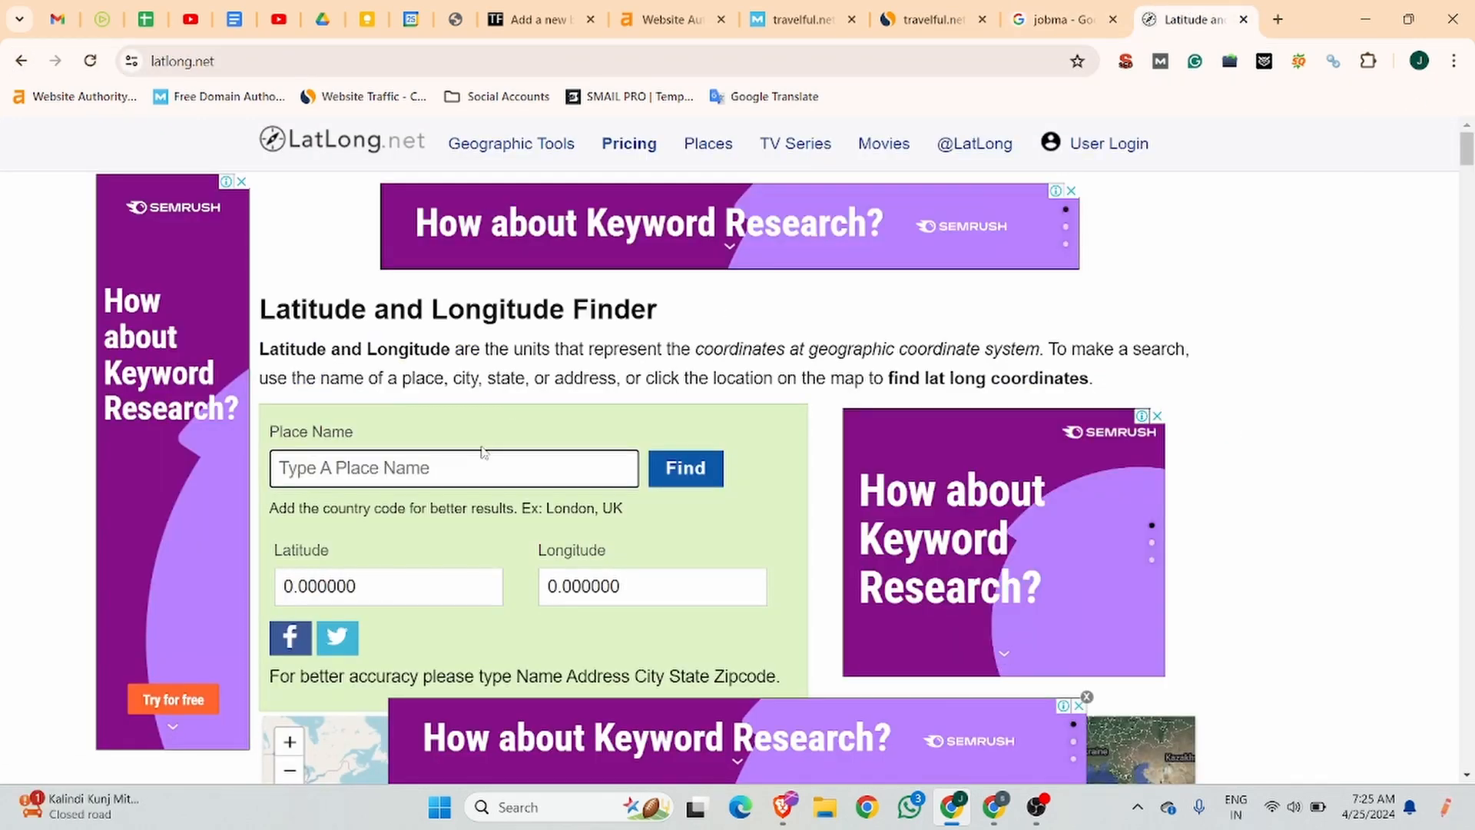
{"action": "key", "text": "ctrl+v"}
{"action": "left_click", "coordinate": [700, 470]}
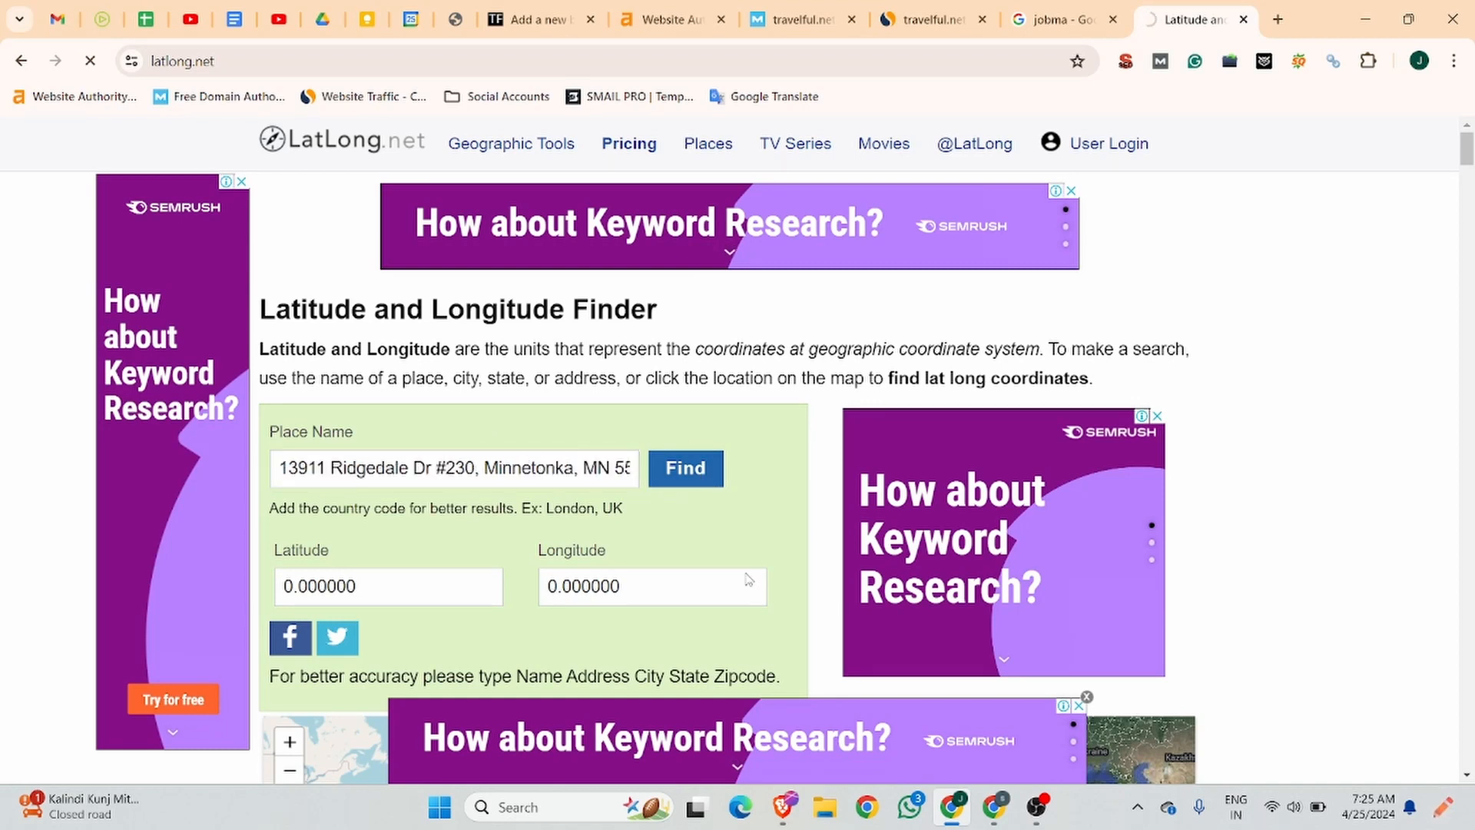
Copy the latitude 44.970000 from LatLong.net and replace the new Travelful location's latitude with it.
{"action": "left_click", "coordinate": [341, 586]}
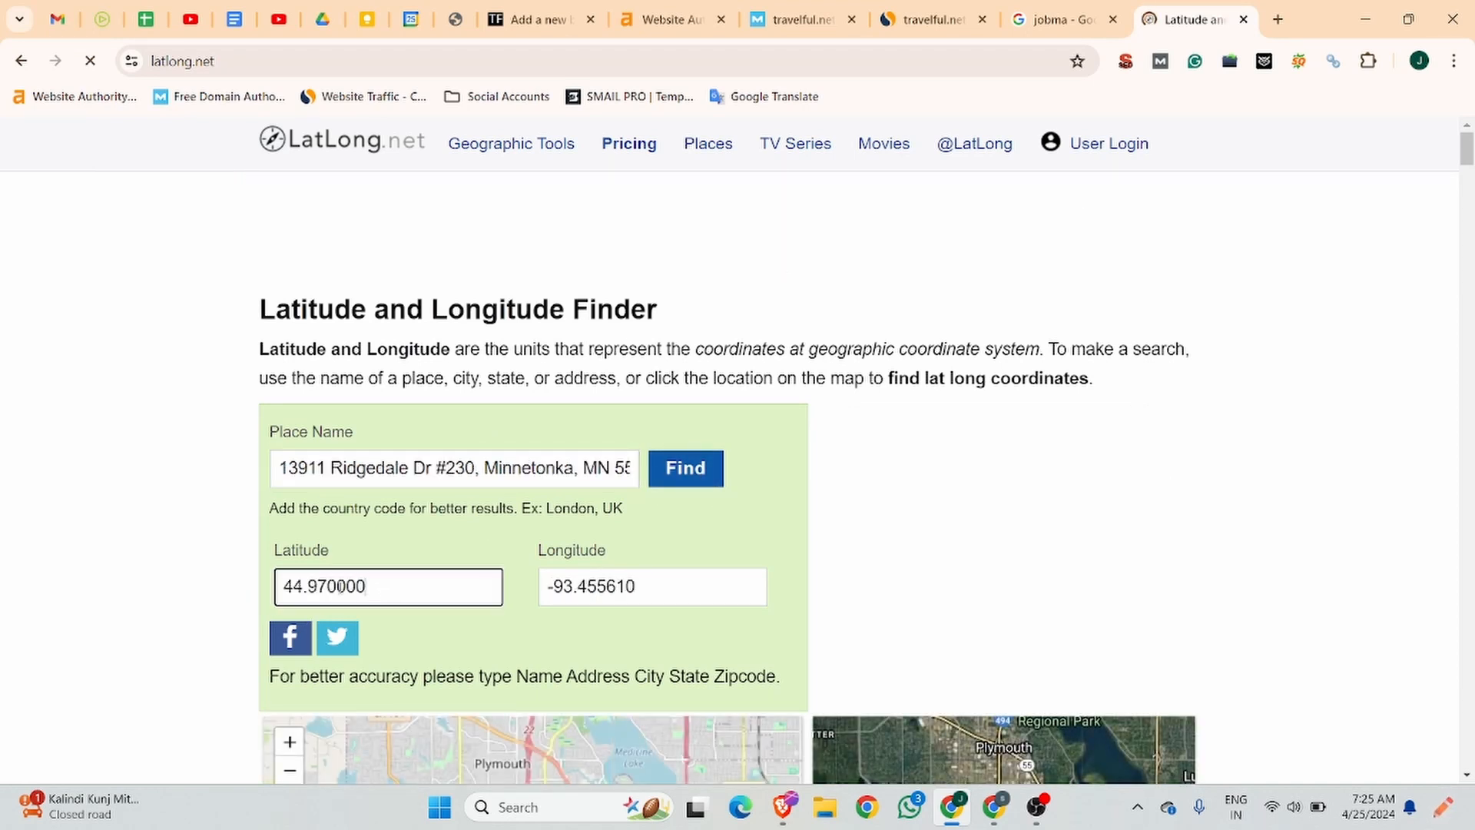
{"action": "double_click", "coordinate": [340, 586]}
{"action": "key", "text": "ctrl+c"}
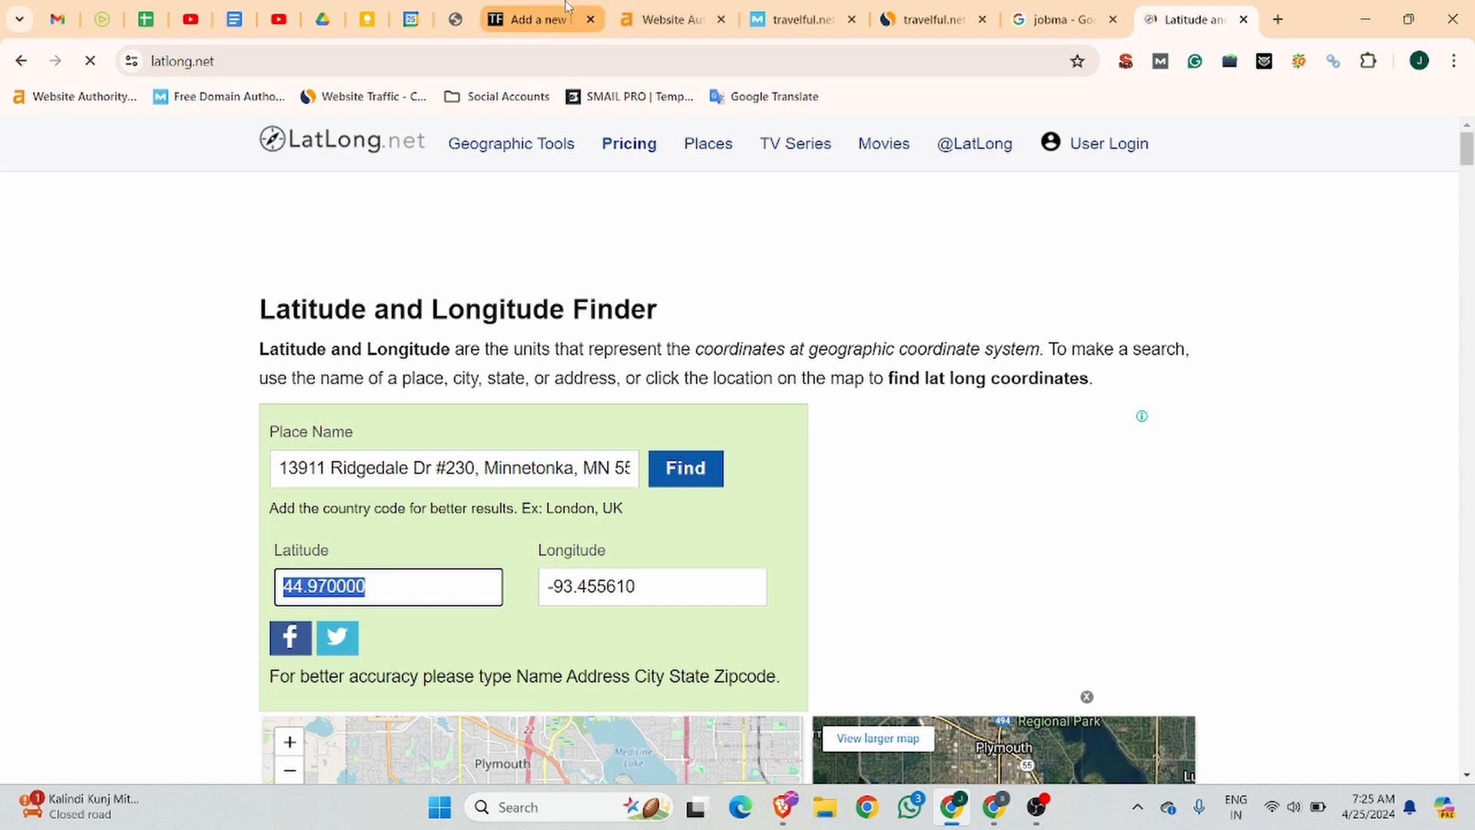
{"action": "left_click", "coordinate": [566, 8]}
{"action": "left_click_drag", "start_coordinate": [790, 644], "coordinate": [665, 634]}
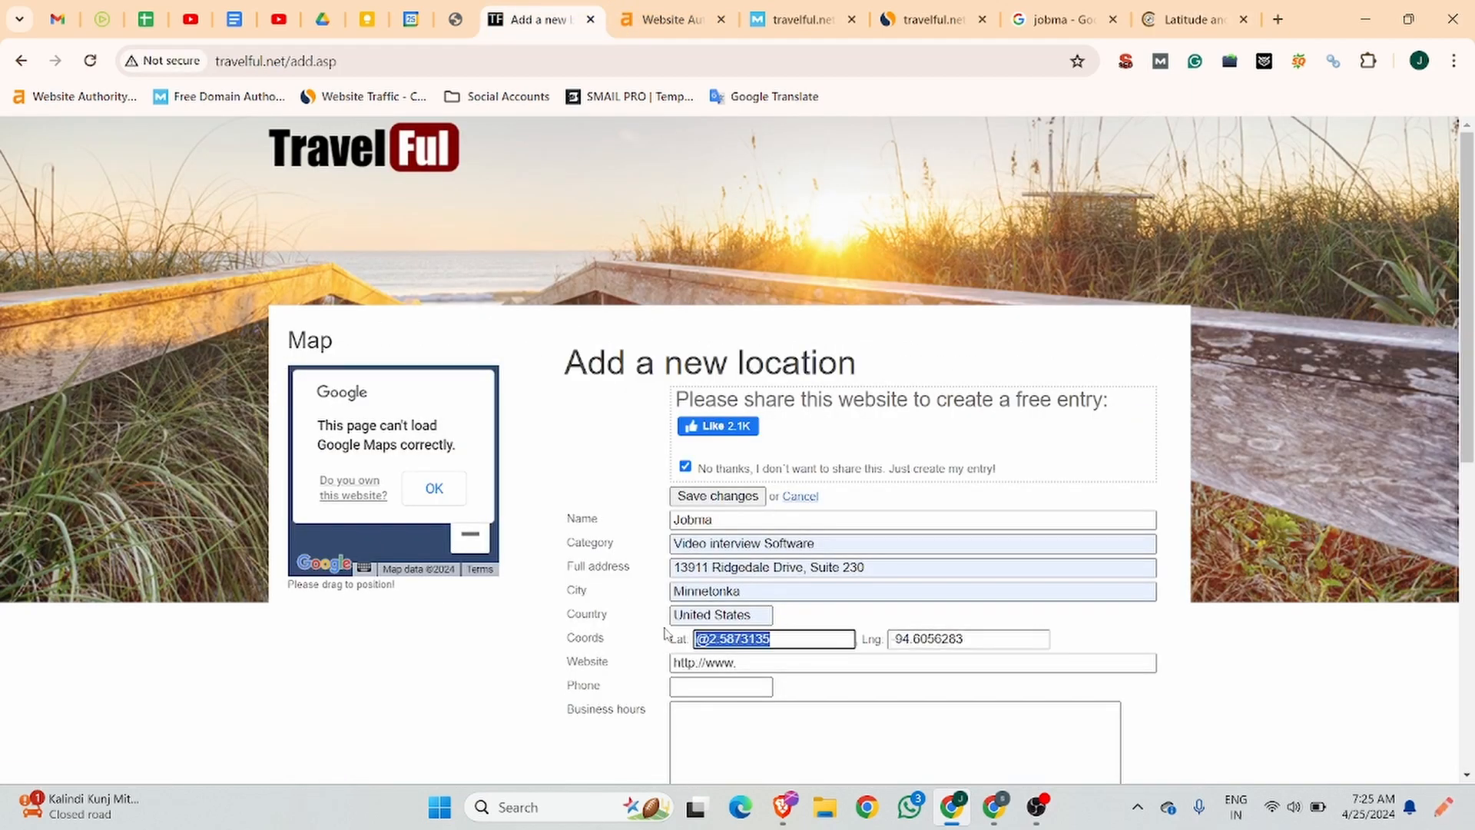
{"action": "key", "text": "ctrl+v"}
Copy the longitude -93.455610 from LatLong.net and replace the new Travelful location's longitude with it.
{"action": "left_click", "coordinate": [1191, 19]}
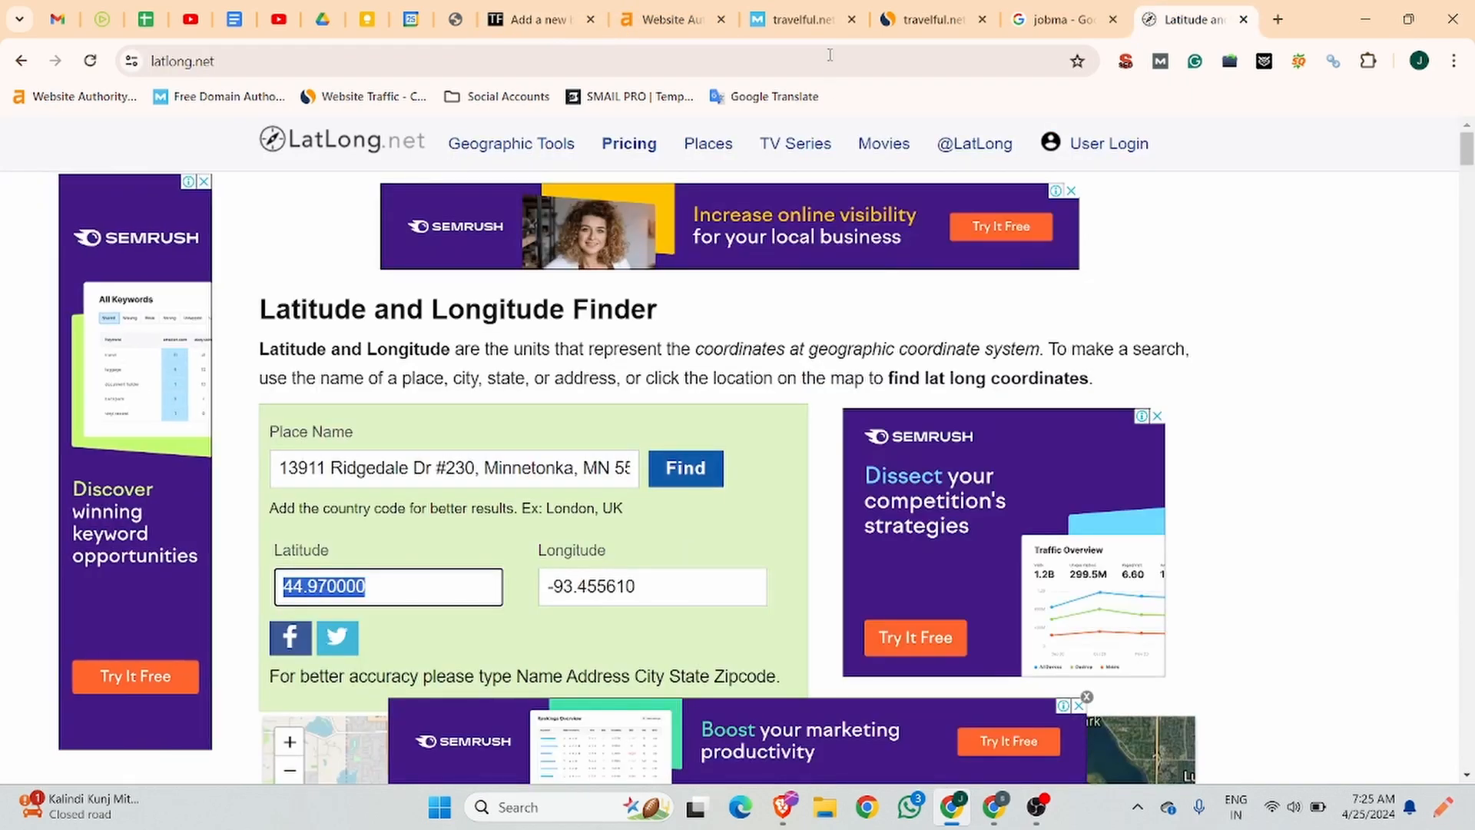
{"action": "left_click", "coordinate": [1062, 19]}
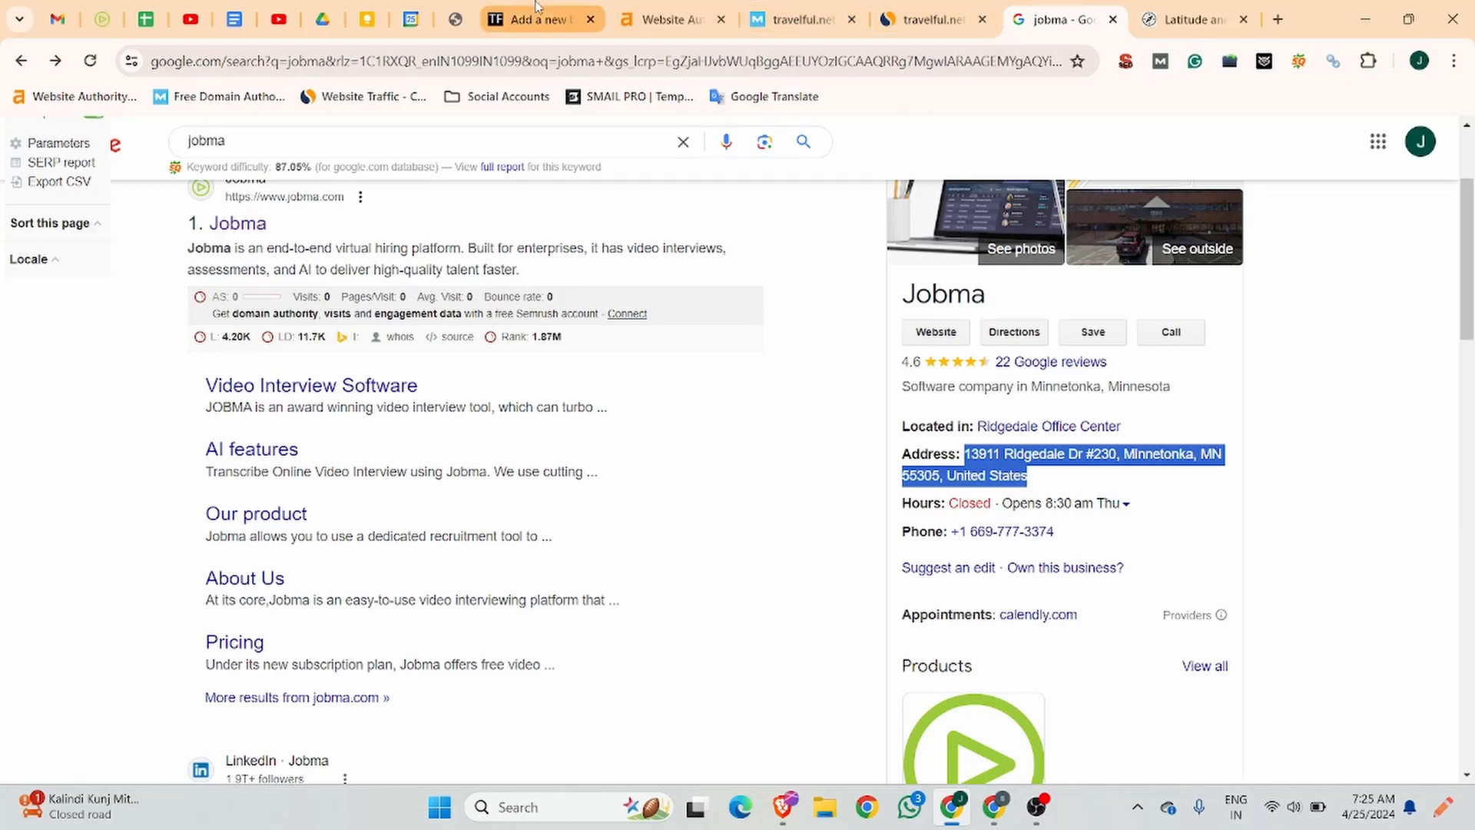
{"action": "left_click", "coordinate": [1191, 19]}
{"action": "left_click_drag", "start_coordinate": [645, 586], "coordinate": [530, 592]}
{"action": "key", "text": "ctrl+c"}
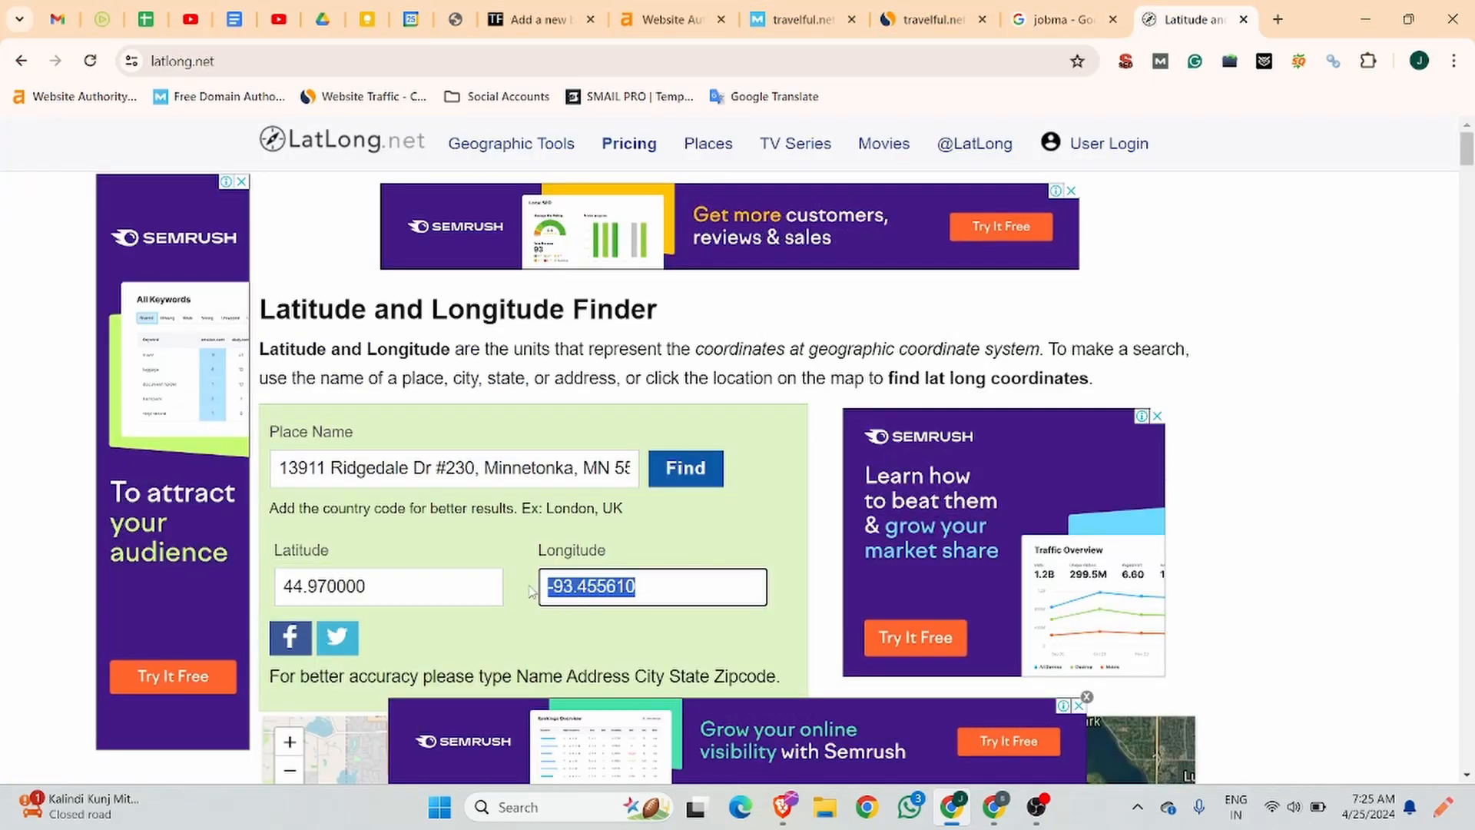
{"action": "left_click", "coordinate": [530, 19]}
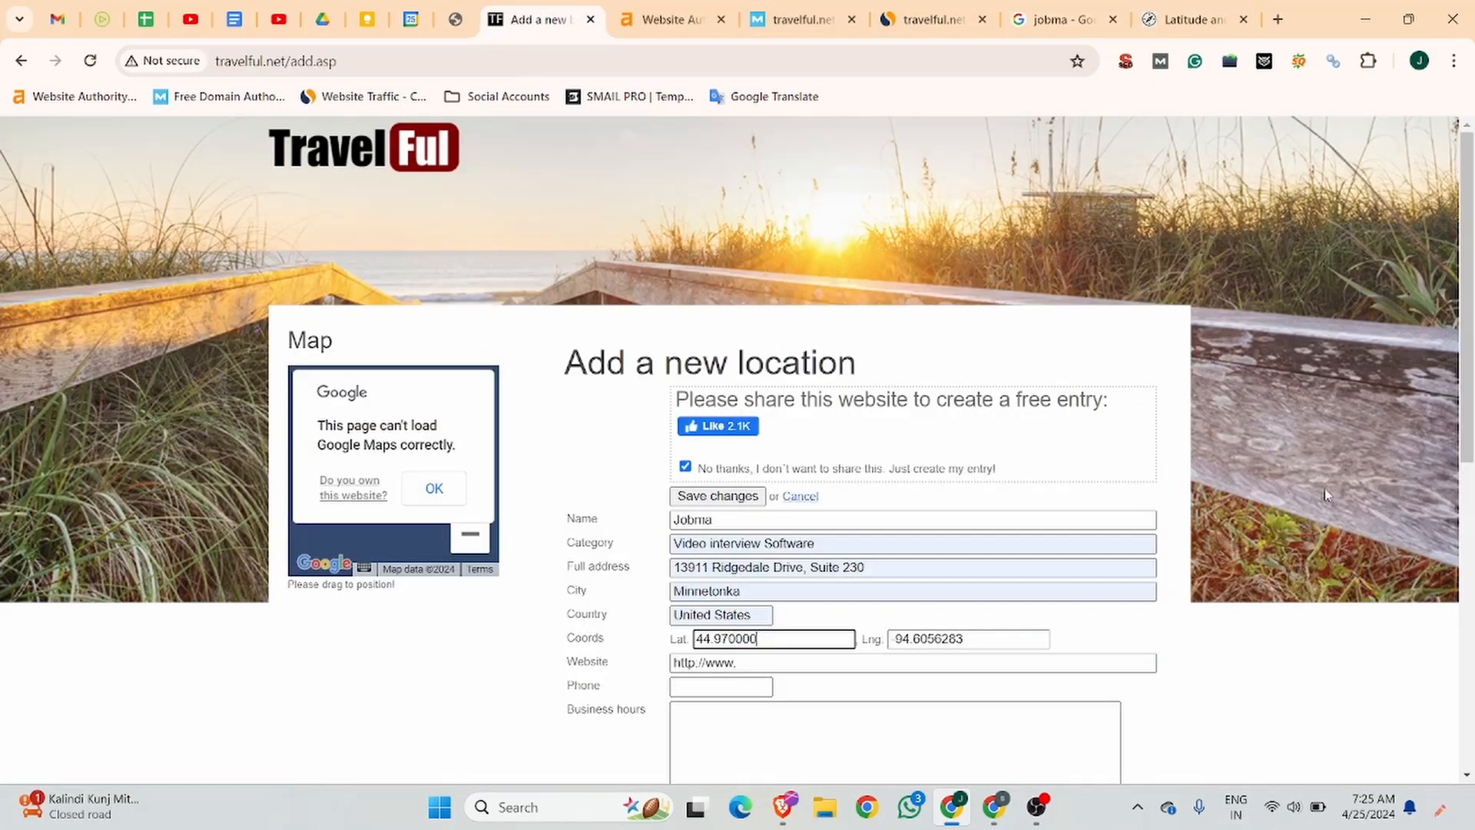
{"action": "left_click", "coordinate": [1191, 20]}
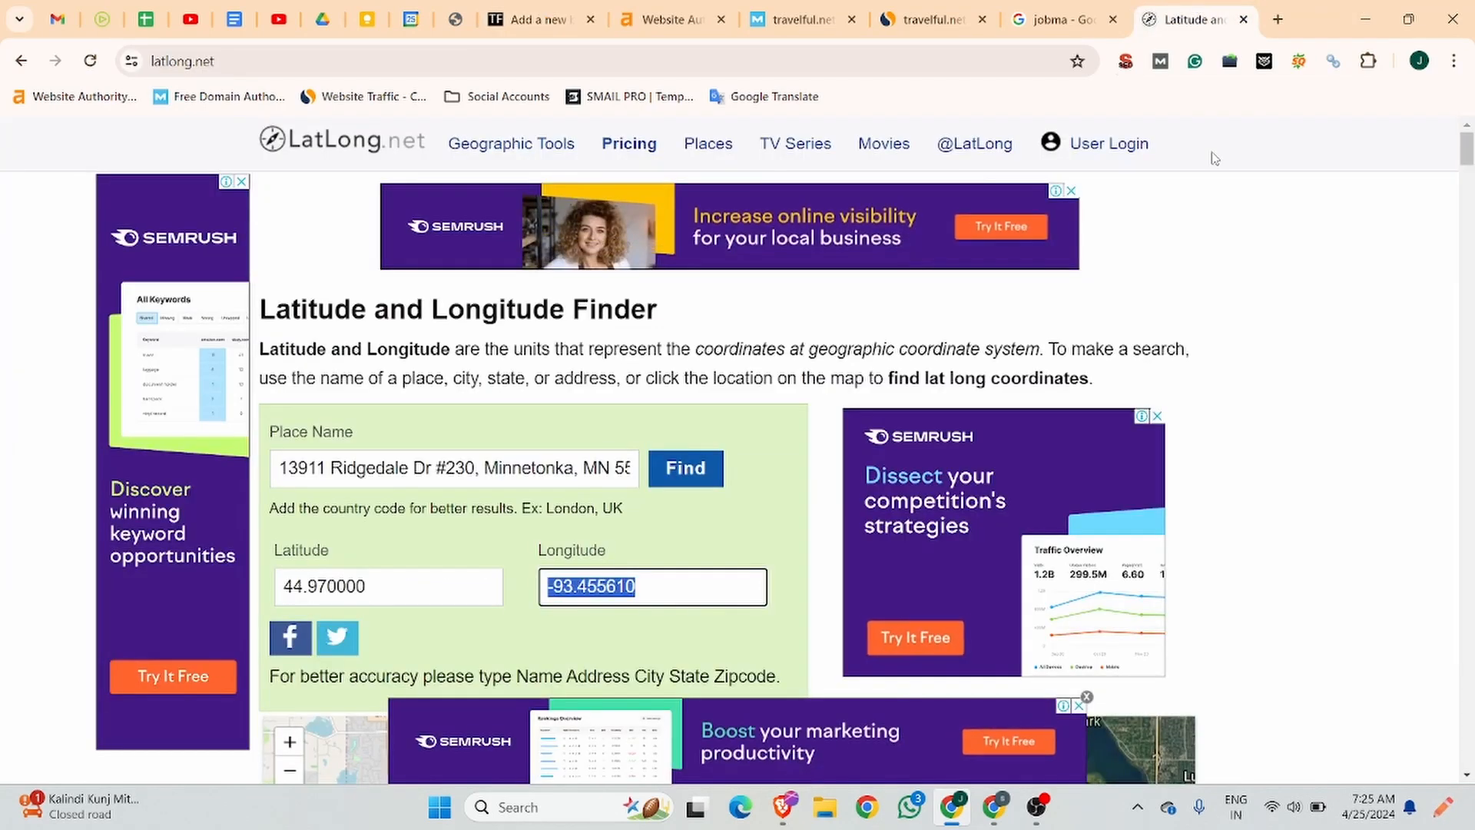
{"action": "left_click", "coordinate": [538, 19]}
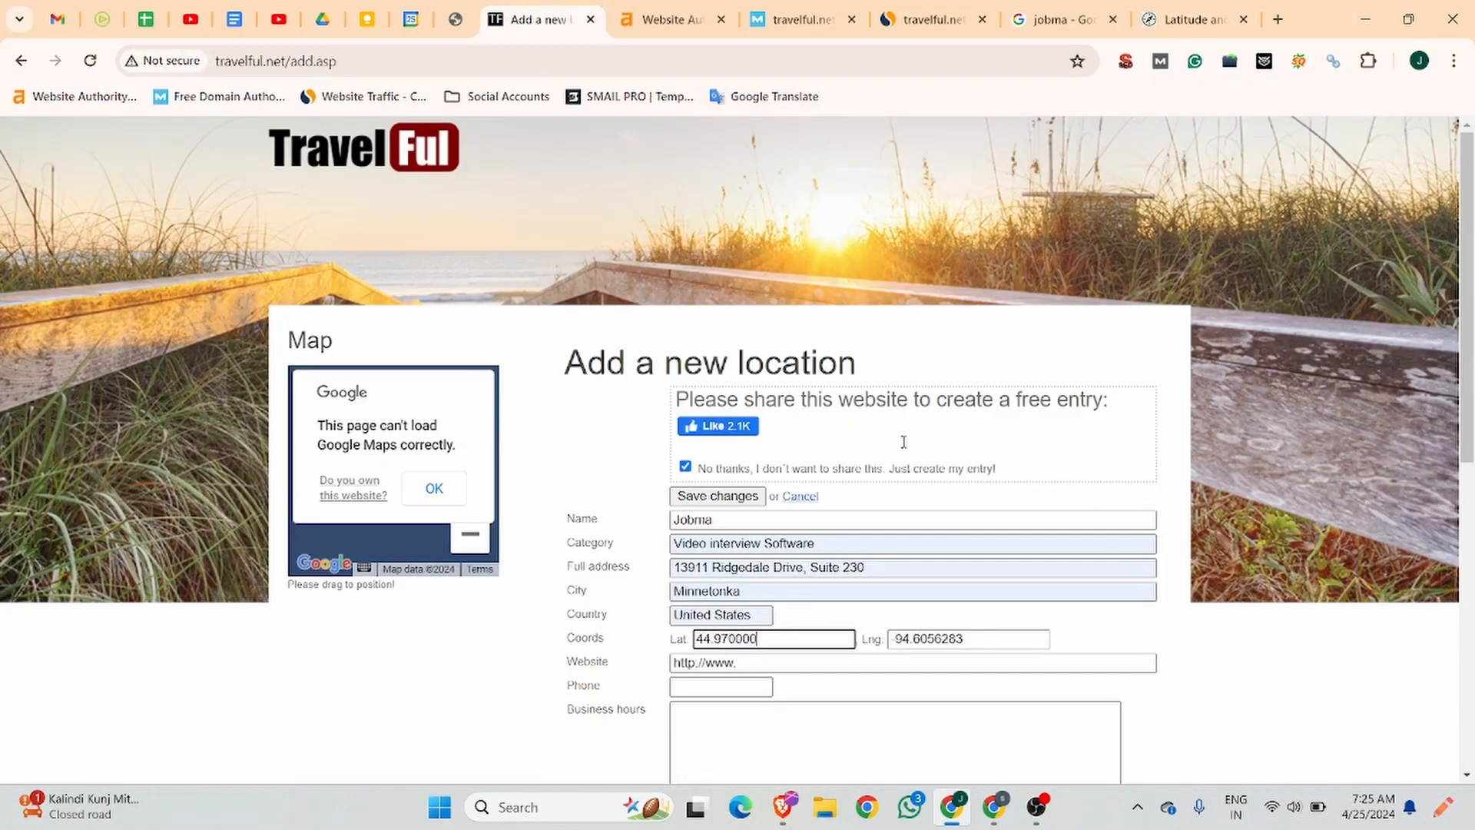
{"action": "left_click", "coordinate": [964, 638]}
{"action": "left_click_drag", "start_coordinate": [965, 638], "coordinate": [844, 639]}
{"action": "key", "text": "ctrl+v"}
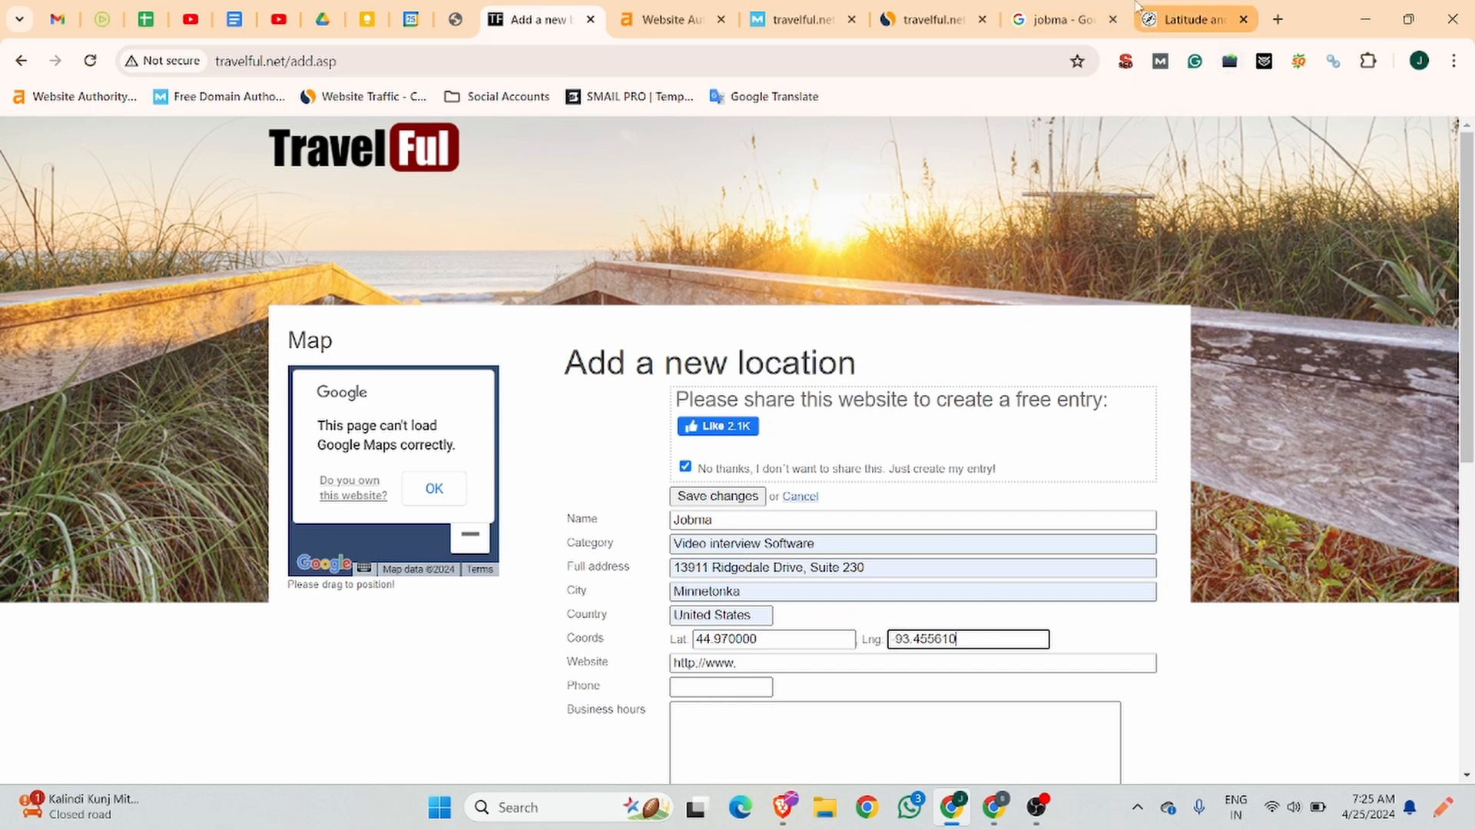
{"action": "scroll", "coordinate": [546, 514], "scroll_direction": "down", "scroll_amount": 1}
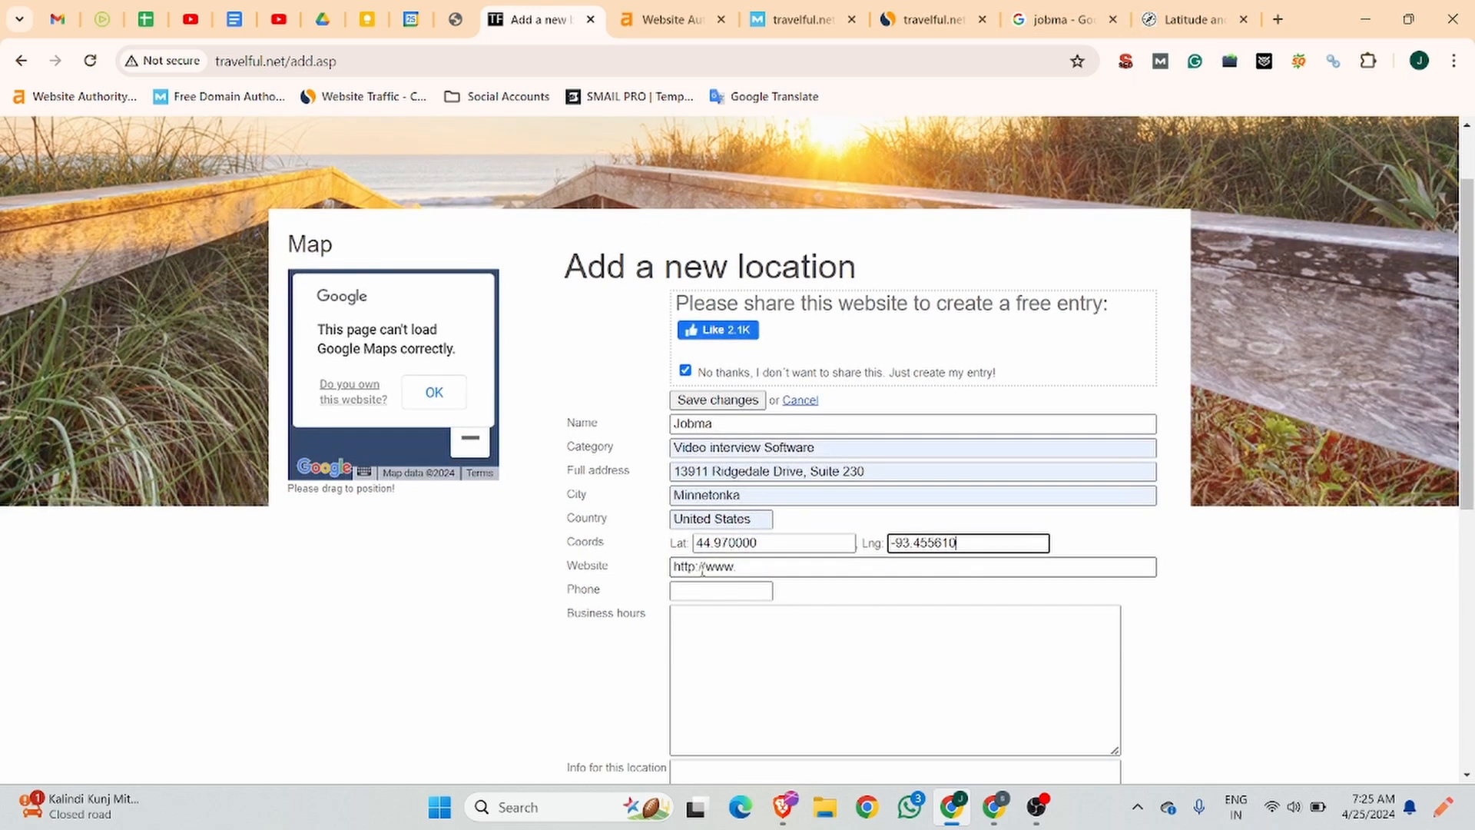
{"action": "left_click", "coordinate": [744, 568]}
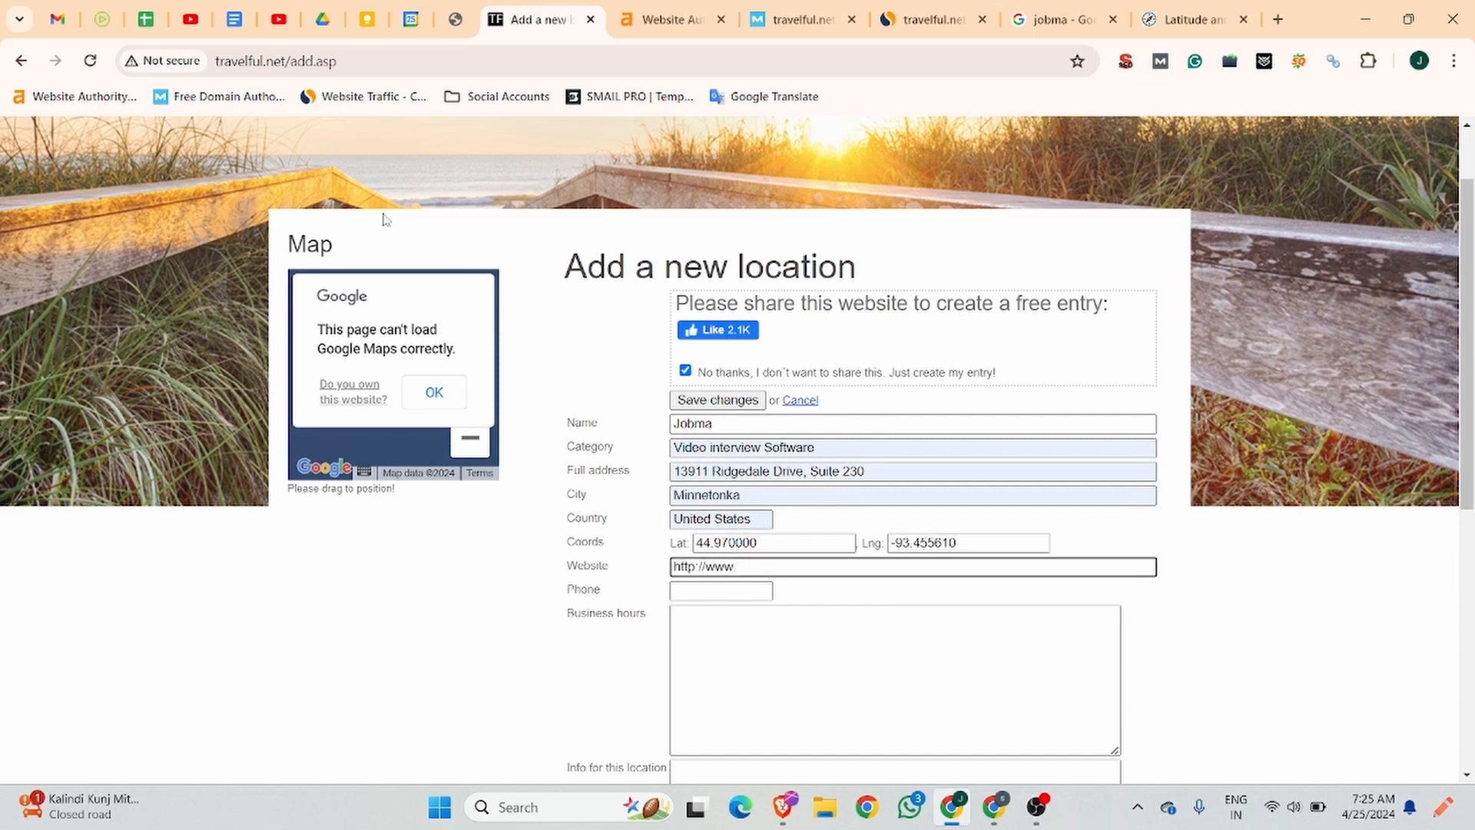
{"action": "left_click", "coordinate": [108, 19]}
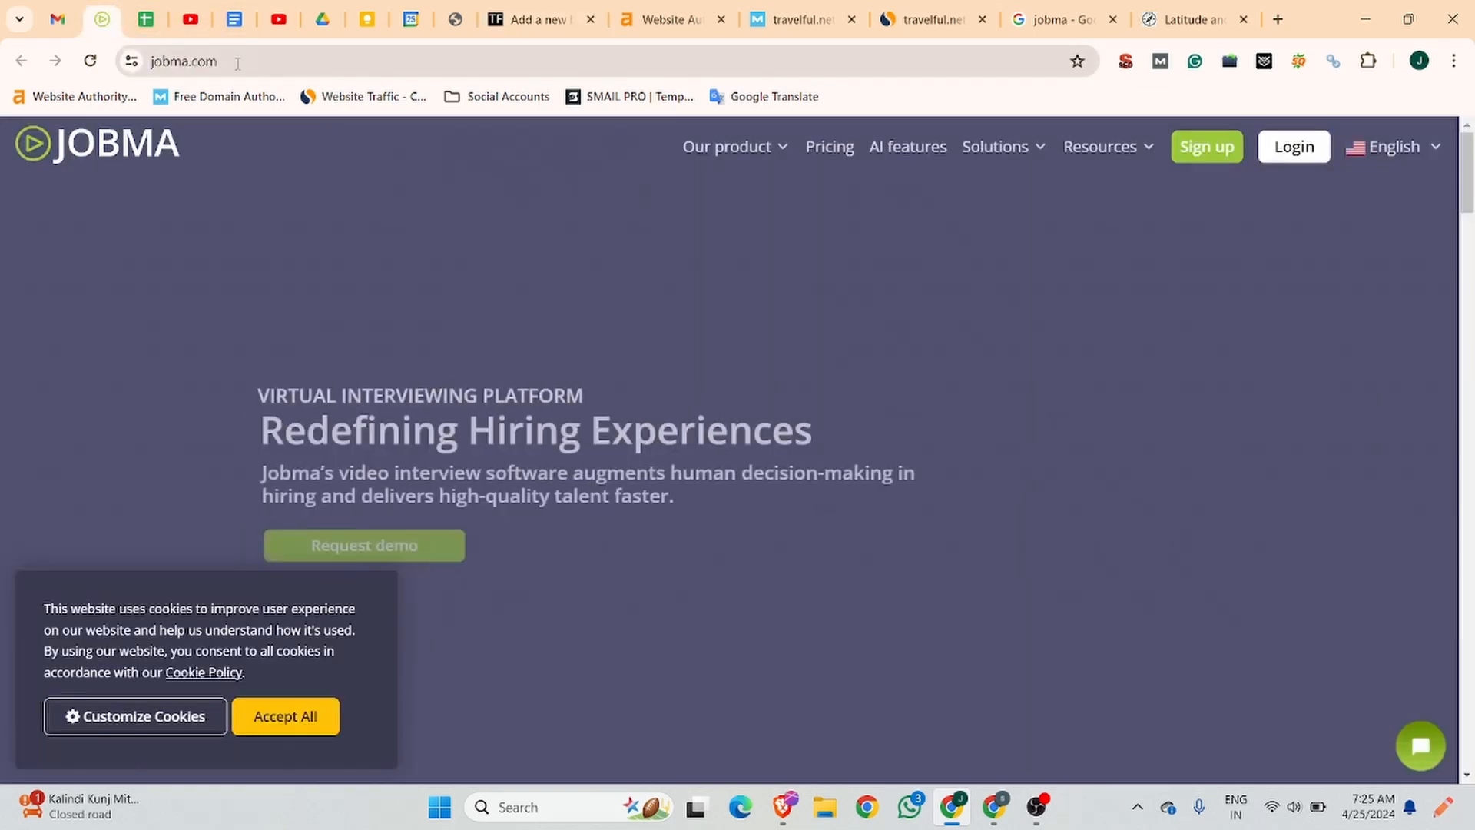
{"action": "left_click", "coordinate": [237, 62]}
{"action": "key", "text": "ctrl+c"}
{"action": "left_click", "coordinate": [538, 19]}
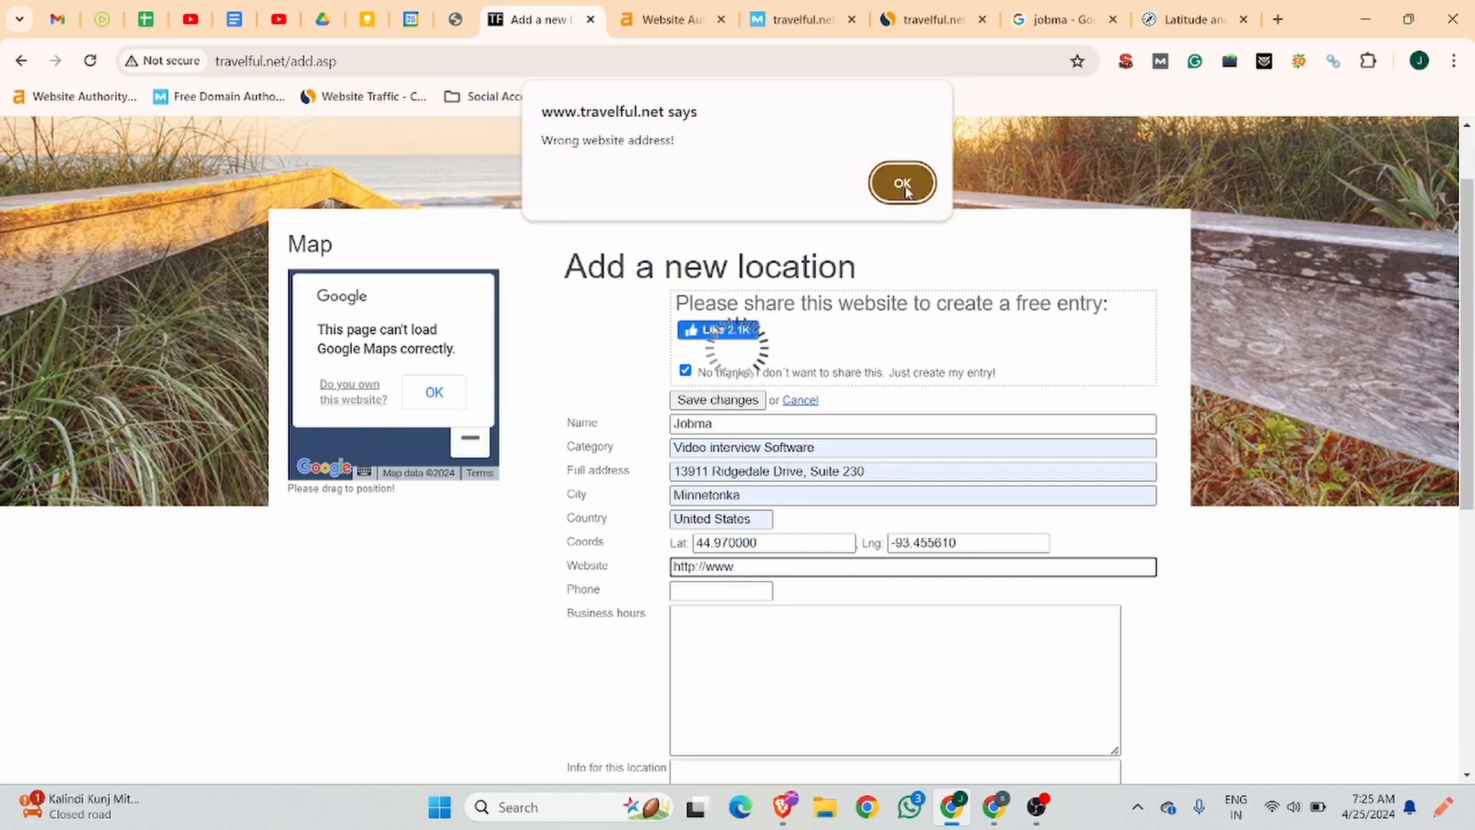
{"action": "left_click", "coordinate": [904, 188]}
{"action": "left_click", "coordinate": [647, 562]}
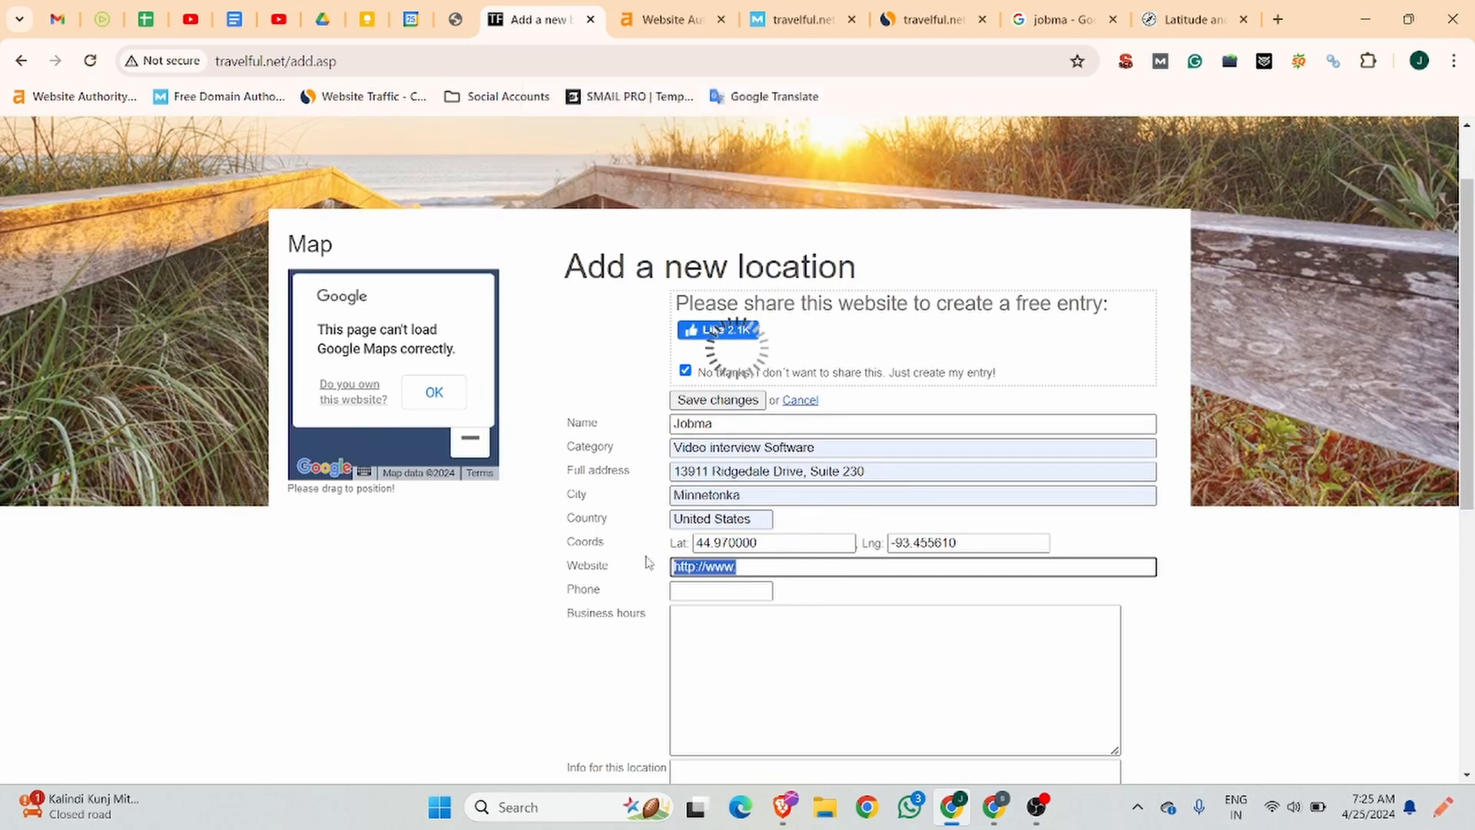
{"action": "key", "text": "ctrl+v"}
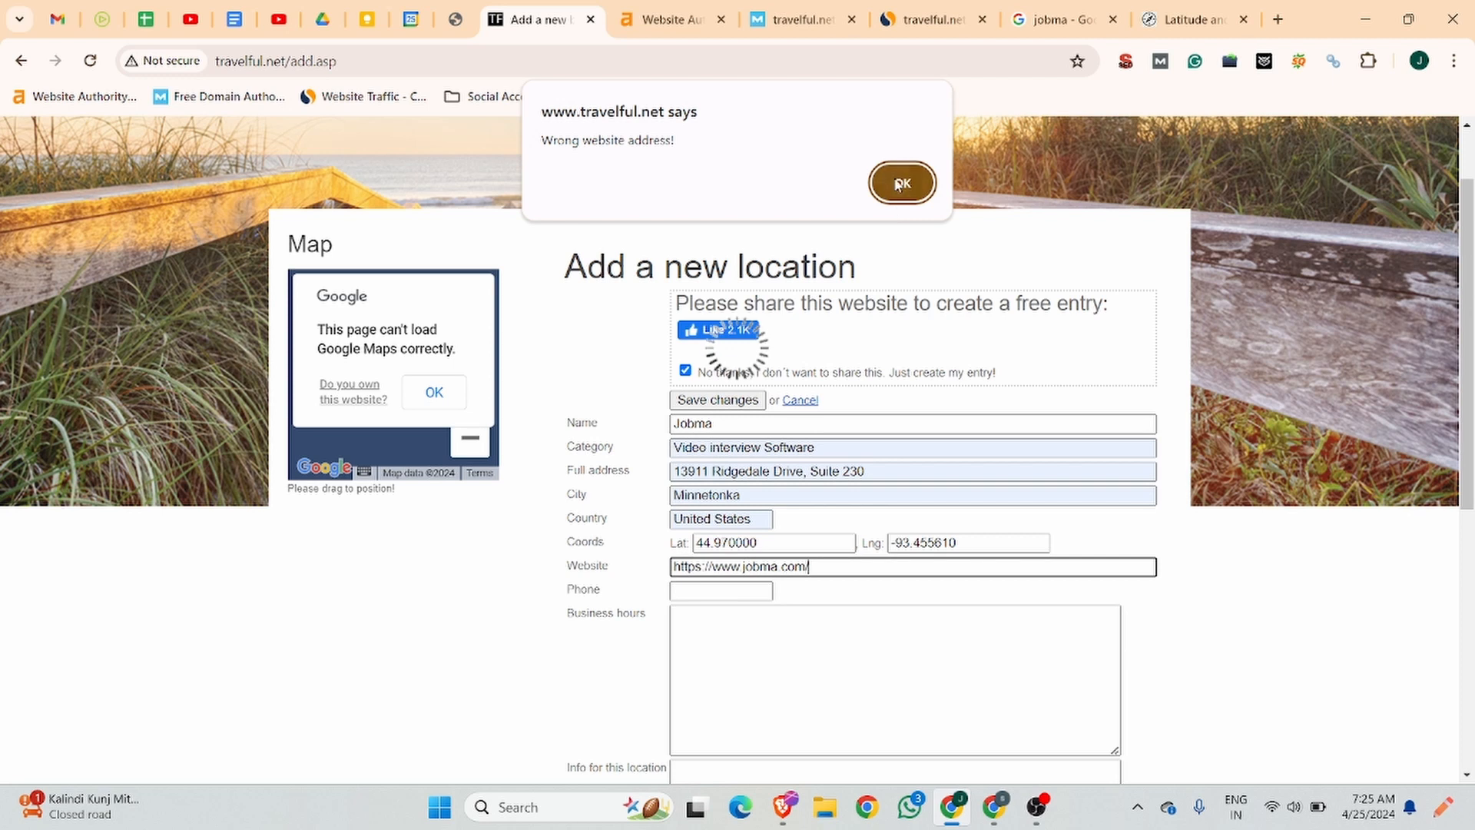
{"action": "left_click", "coordinate": [897, 185]}
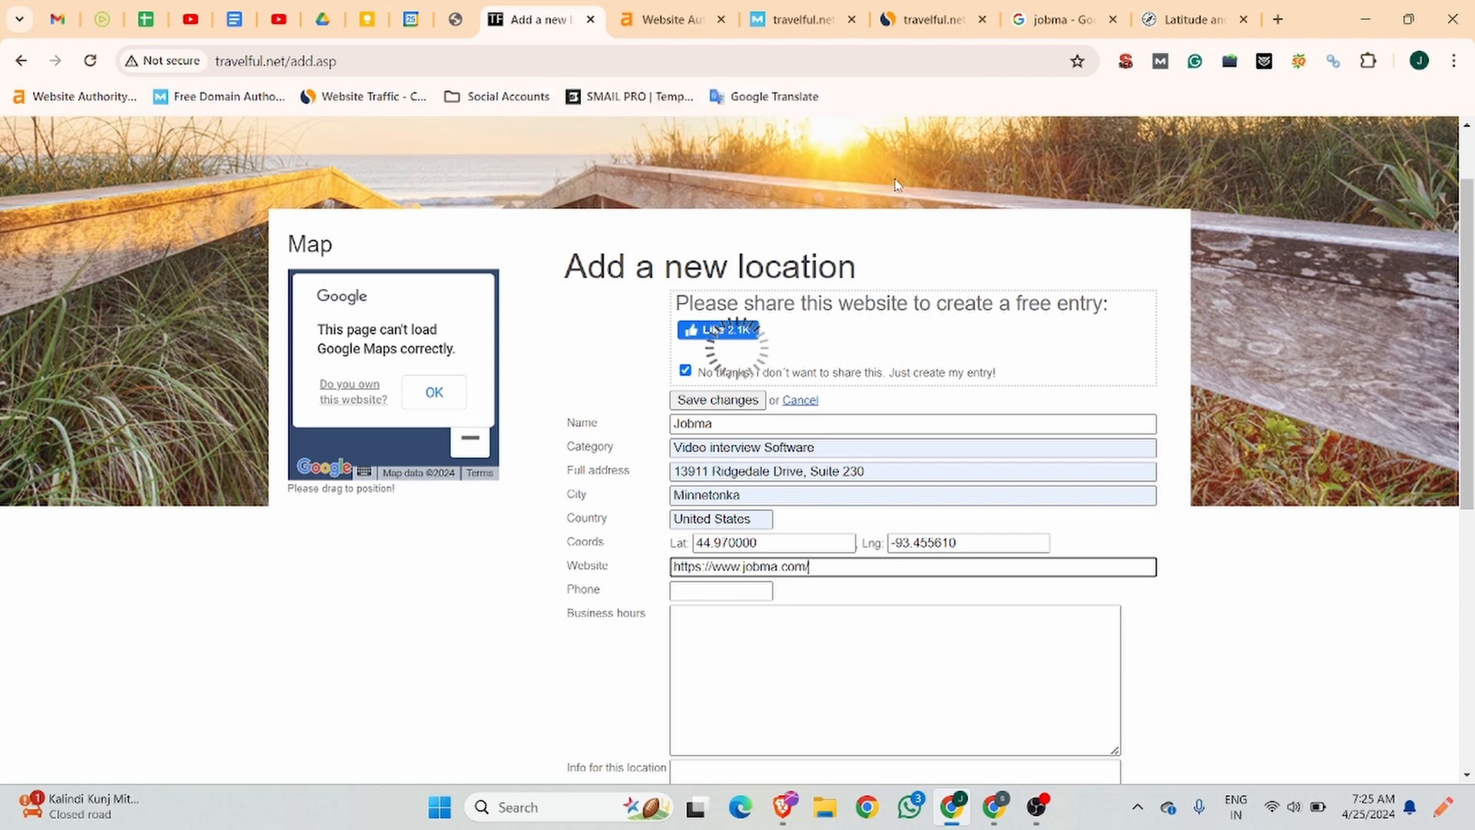
Fill in the location's phone number from the saved suggestion and remove its hyphens.
{"action": "left_click", "coordinate": [731, 592]}
{"action": "left_click", "coordinate": [760, 630]}
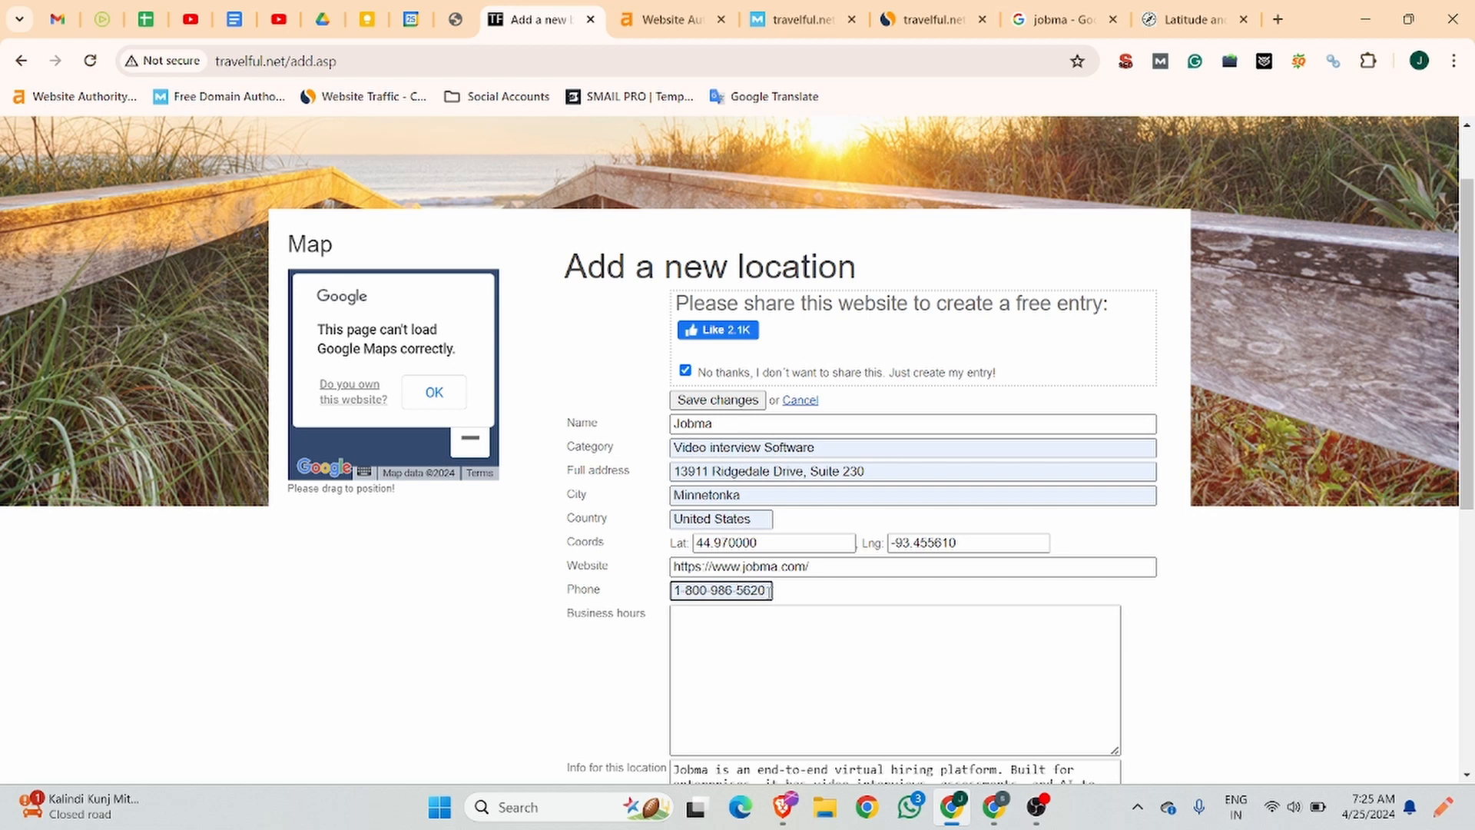
{"action": "left_click", "coordinate": [729, 591]}
{"action": "key", "text": "BackSpace"}
{"action": "left_click", "coordinate": [713, 591]}
{"action": "key", "text": "BackSpace"}
{"action": "left_click", "coordinate": [682, 589]}
{"action": "key", "text": "BackSpace"}
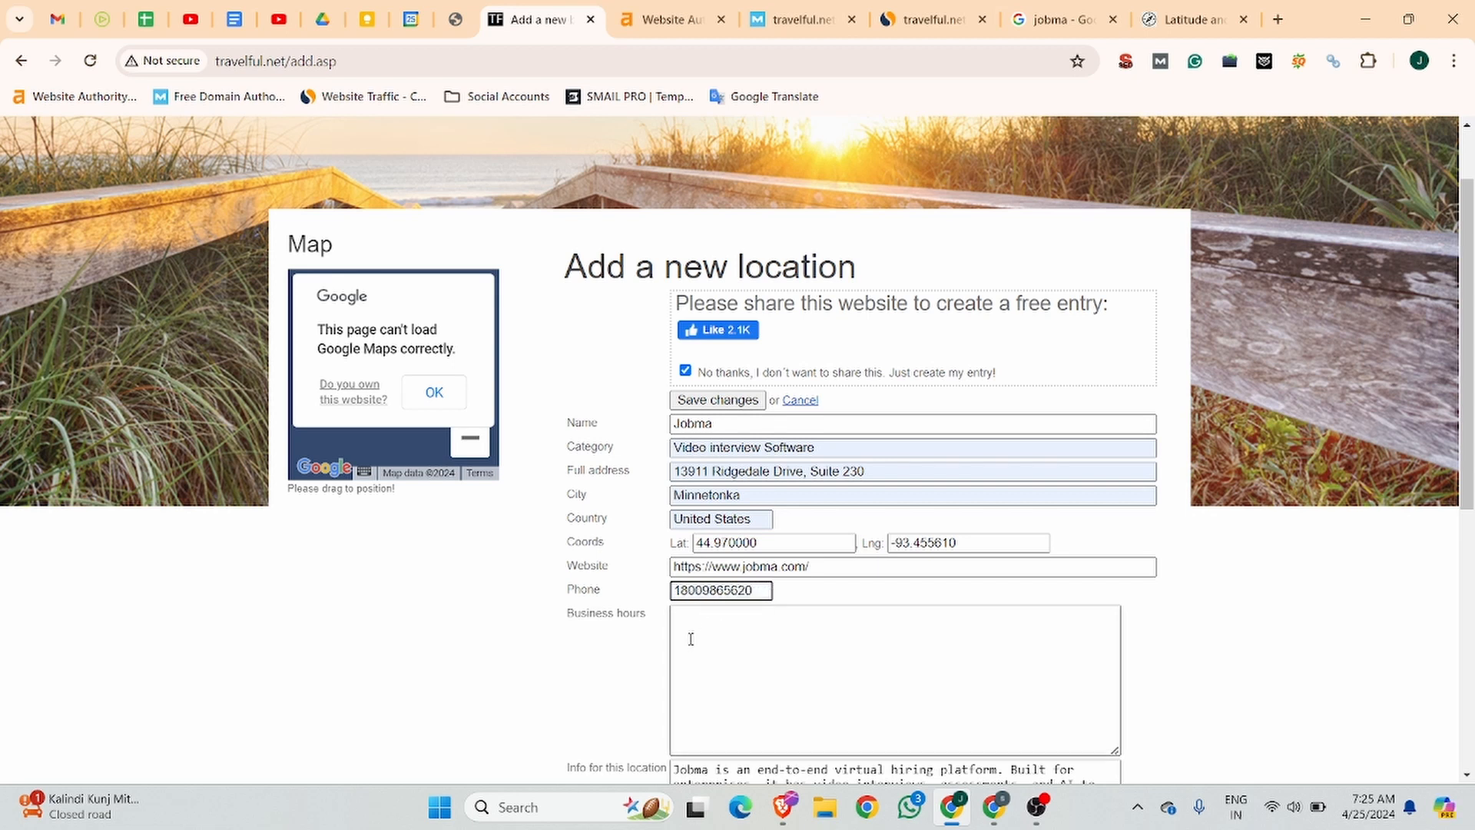
Copy Mon - Fri 08:30 am to 05:30 pm from the Business Listing document into the location's business hours.
{"action": "left_click", "coordinate": [696, 641]}
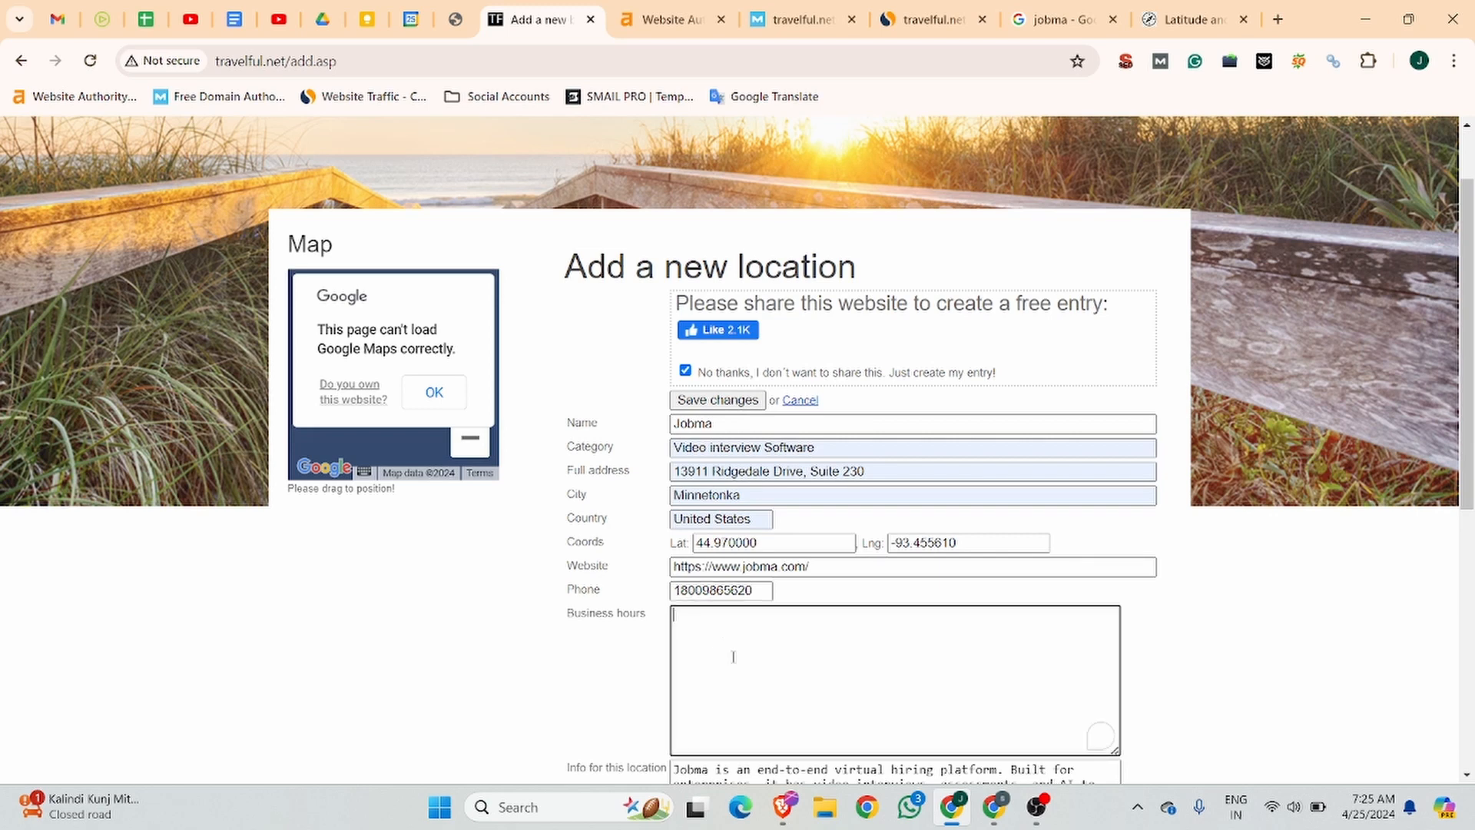
{"action": "scroll", "coordinate": [741, 649], "scroll_direction": "down", "scroll_amount": 3}
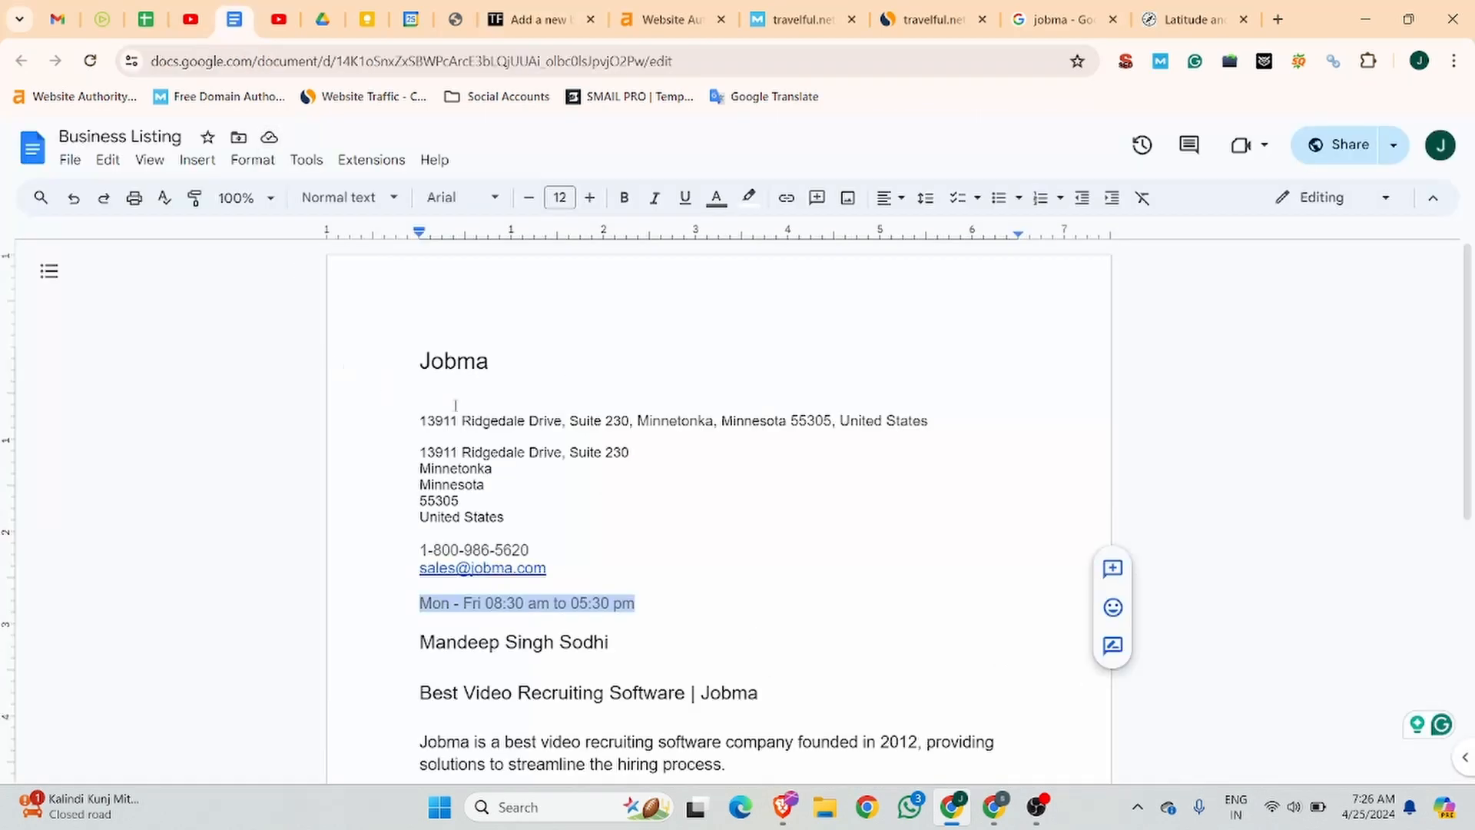
{"action": "left_click", "coordinate": [235, 19]}
{"action": "scroll", "coordinate": [737, 461], "scroll_direction": "down", "scroll_amount": 2}
{"action": "key", "text": "ctrl+c"}
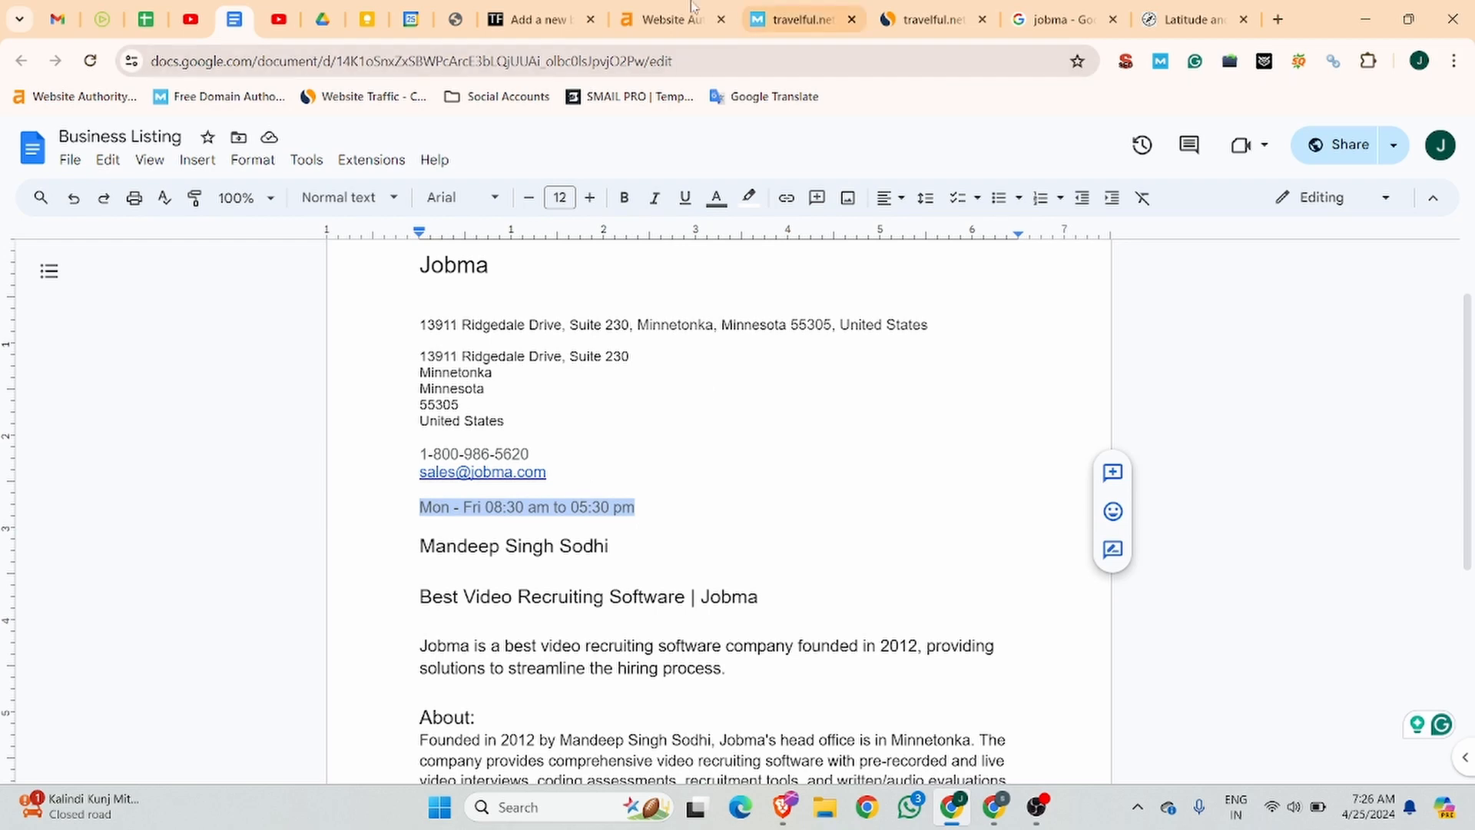
{"action": "left_click", "coordinate": [537, 20]}
{"action": "key", "text": "ctrl+v"}
Replace the location's info text with the About paragraph copied from the Business Listing document.
{"action": "key", "text": "Tab"}
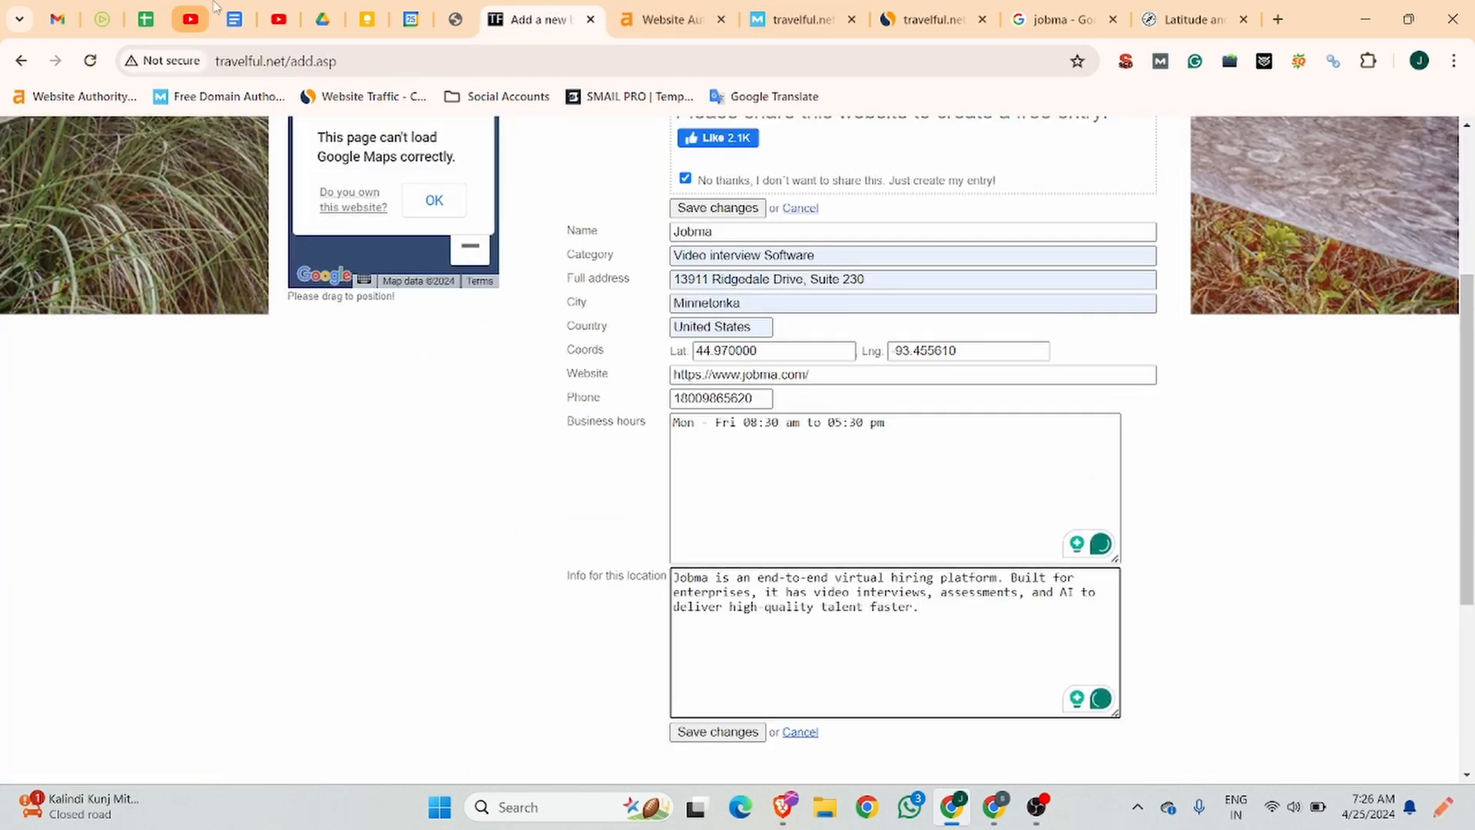
{"action": "left_click", "coordinate": [234, 19]}
{"action": "scroll", "coordinate": [553, 513], "scroll_direction": "down", "scroll_amount": 4}
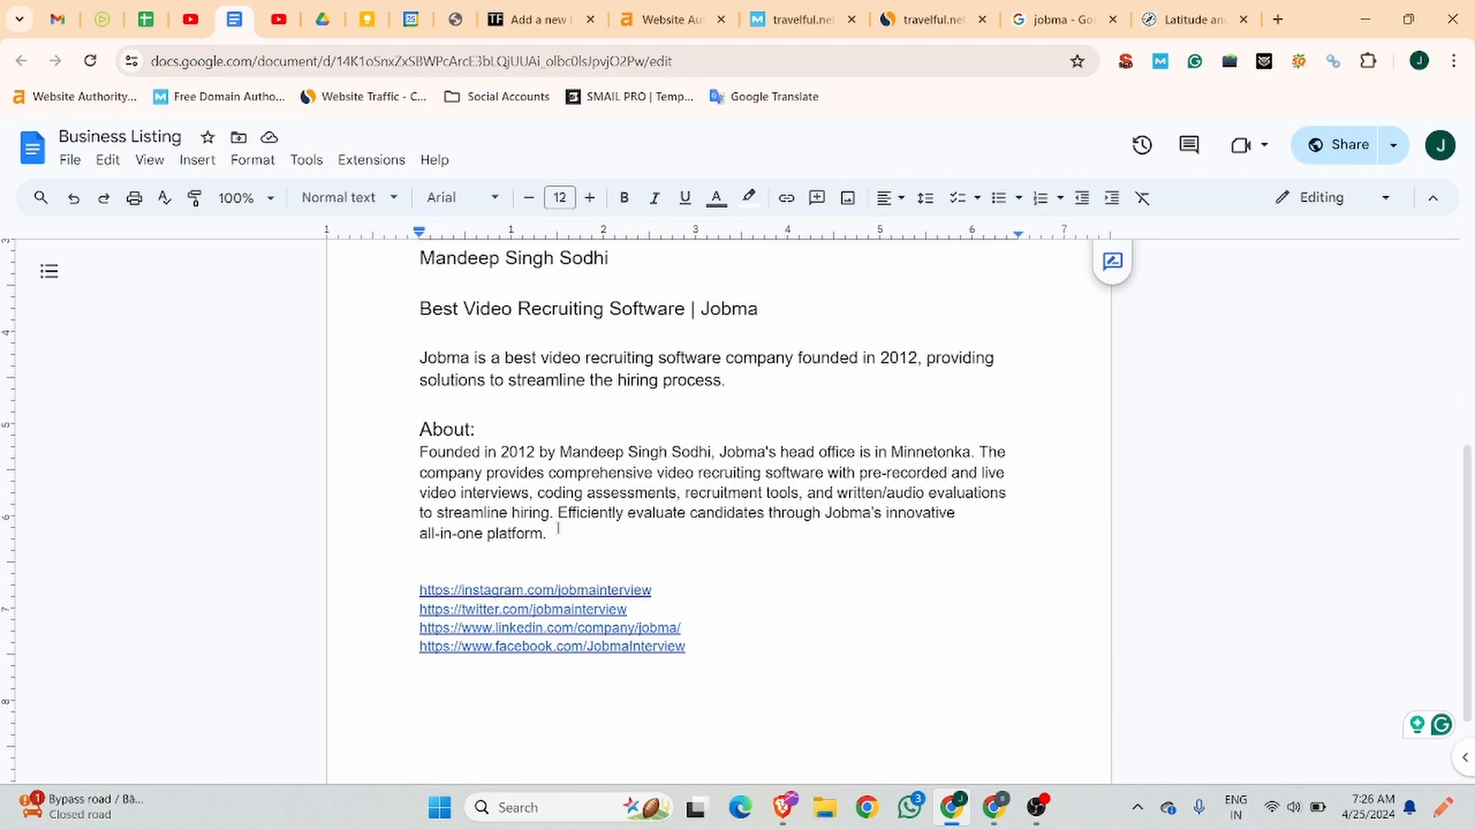
{"action": "left_click_drag", "start_coordinate": [547, 533], "coordinate": [388, 454]}
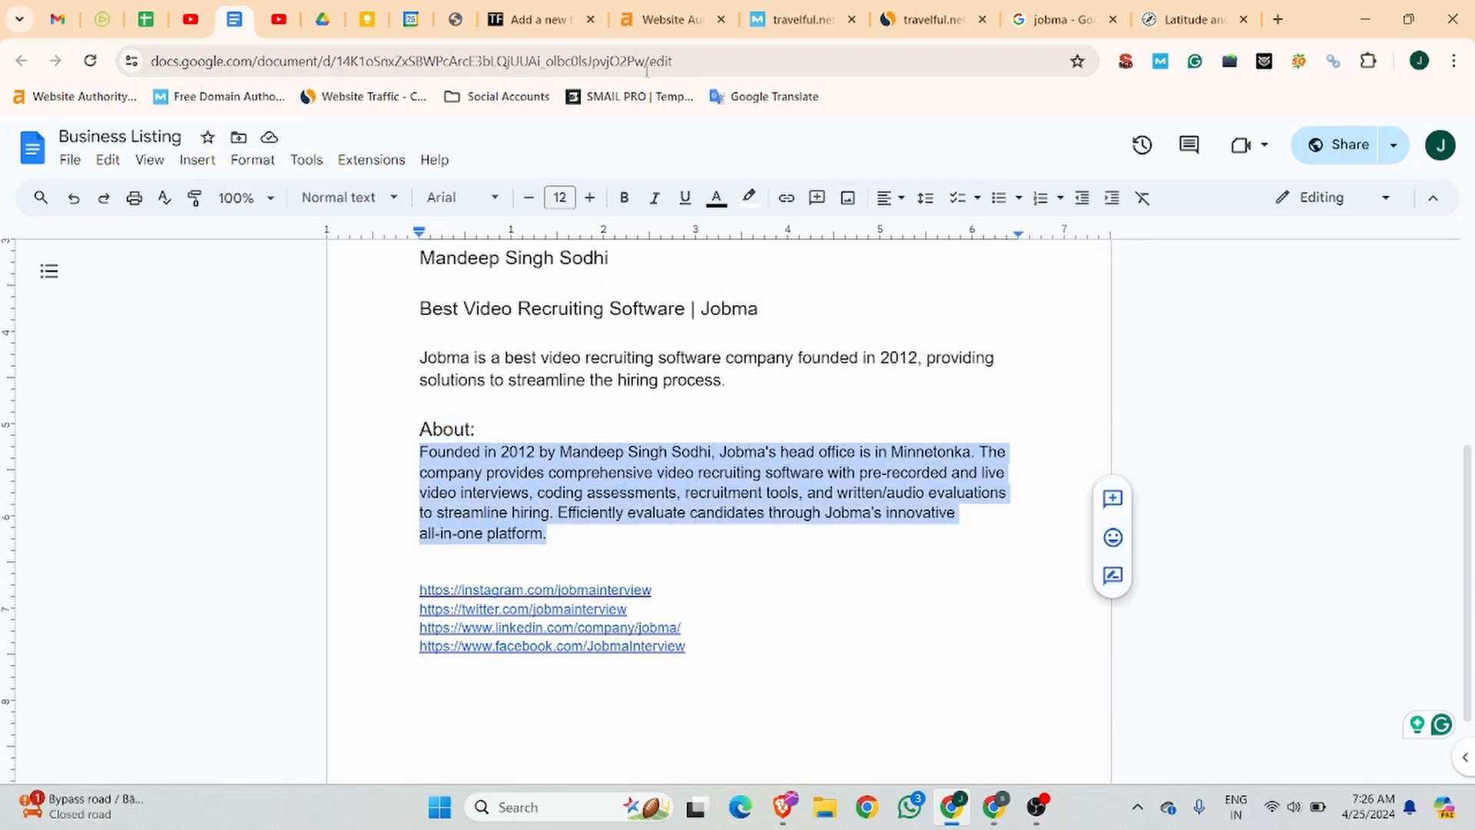
{"action": "left_click", "coordinate": [531, 19]}
{"action": "key", "text": "ctrl+a"}
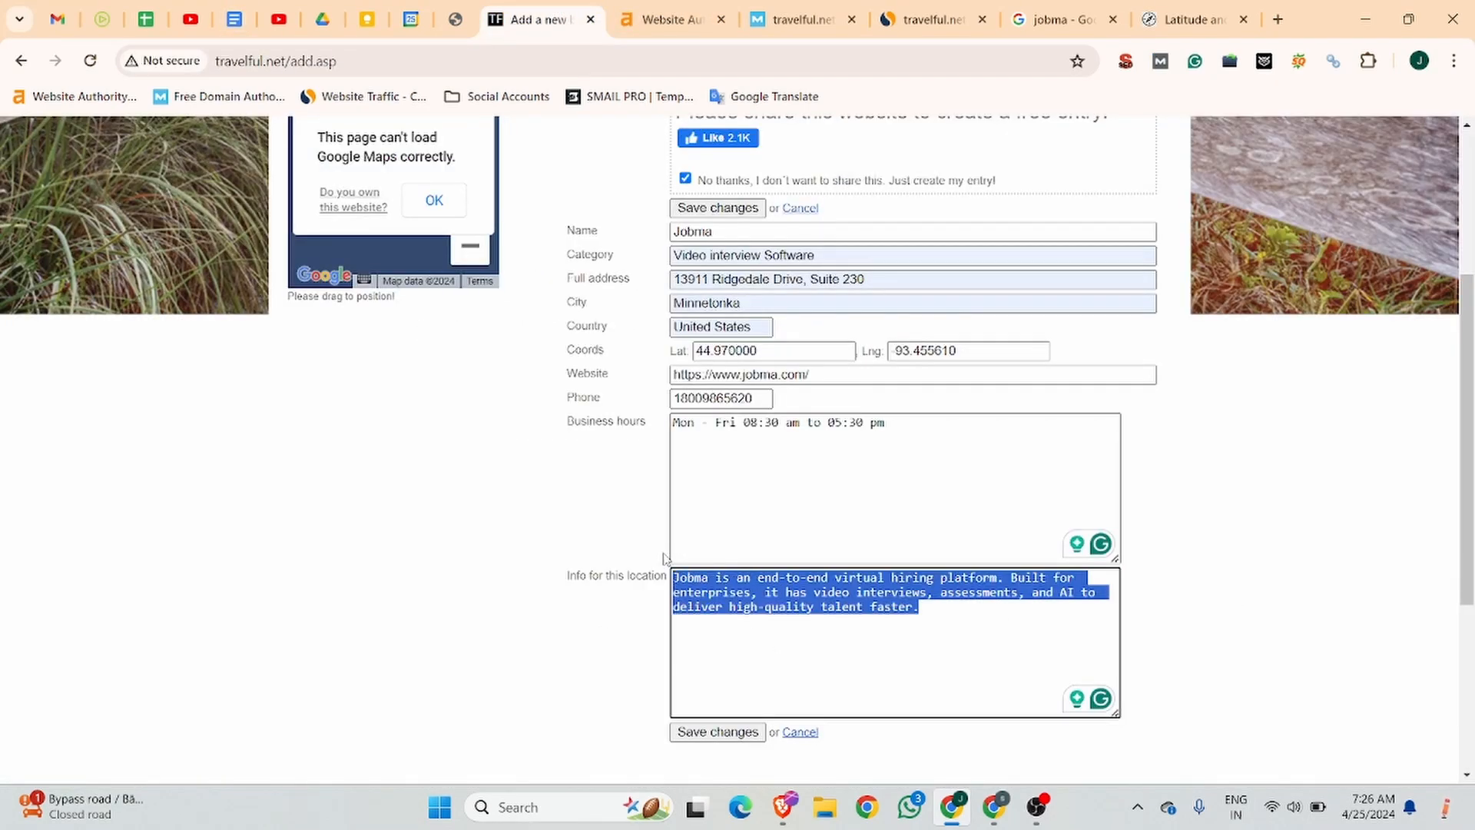
{"action": "key", "text": "ctrl+v"}
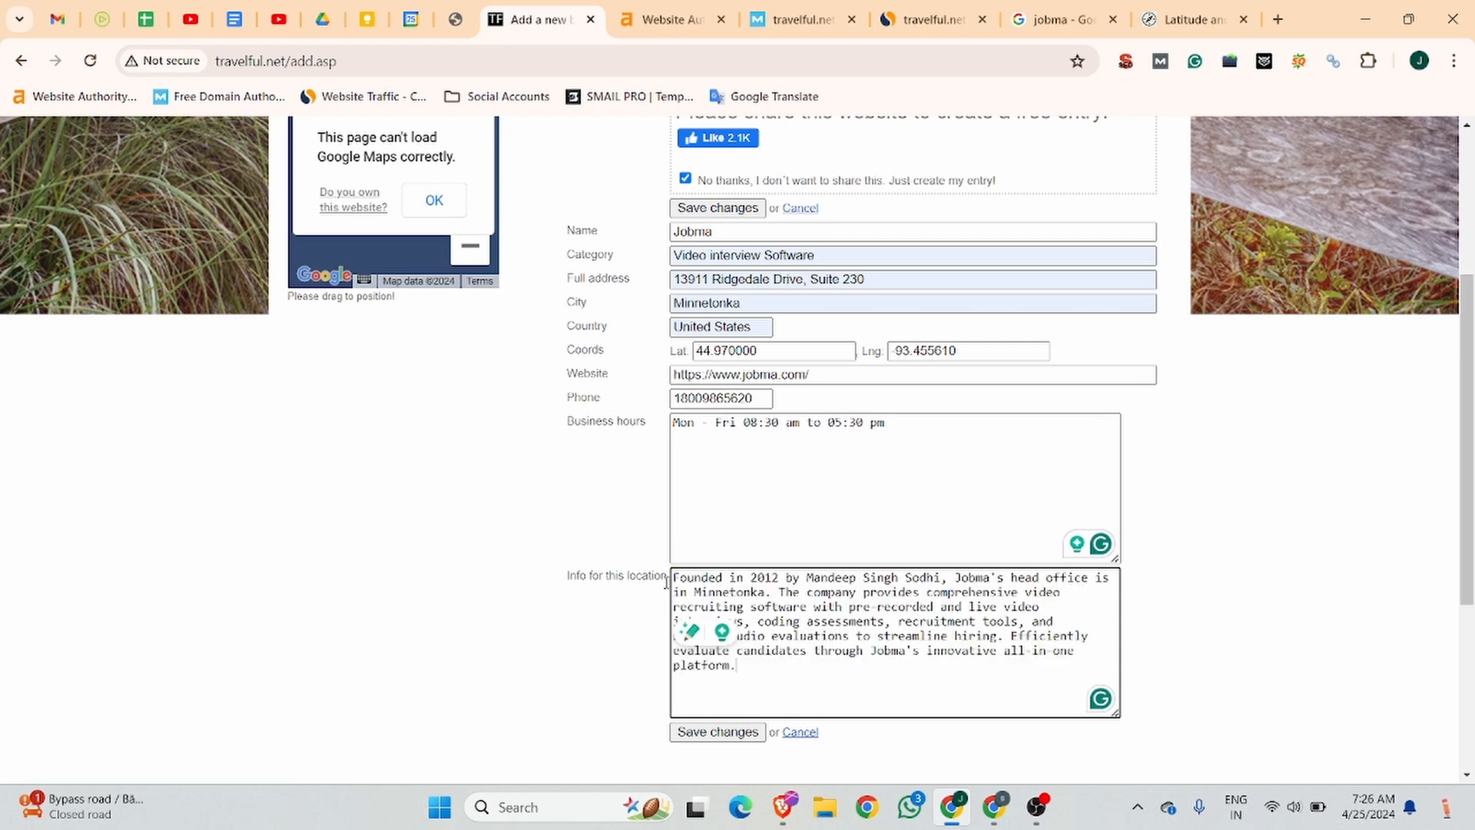
Save the new location and review the published Jobma listing's contact details, business hours and info.
{"action": "left_click", "coordinate": [729, 738]}
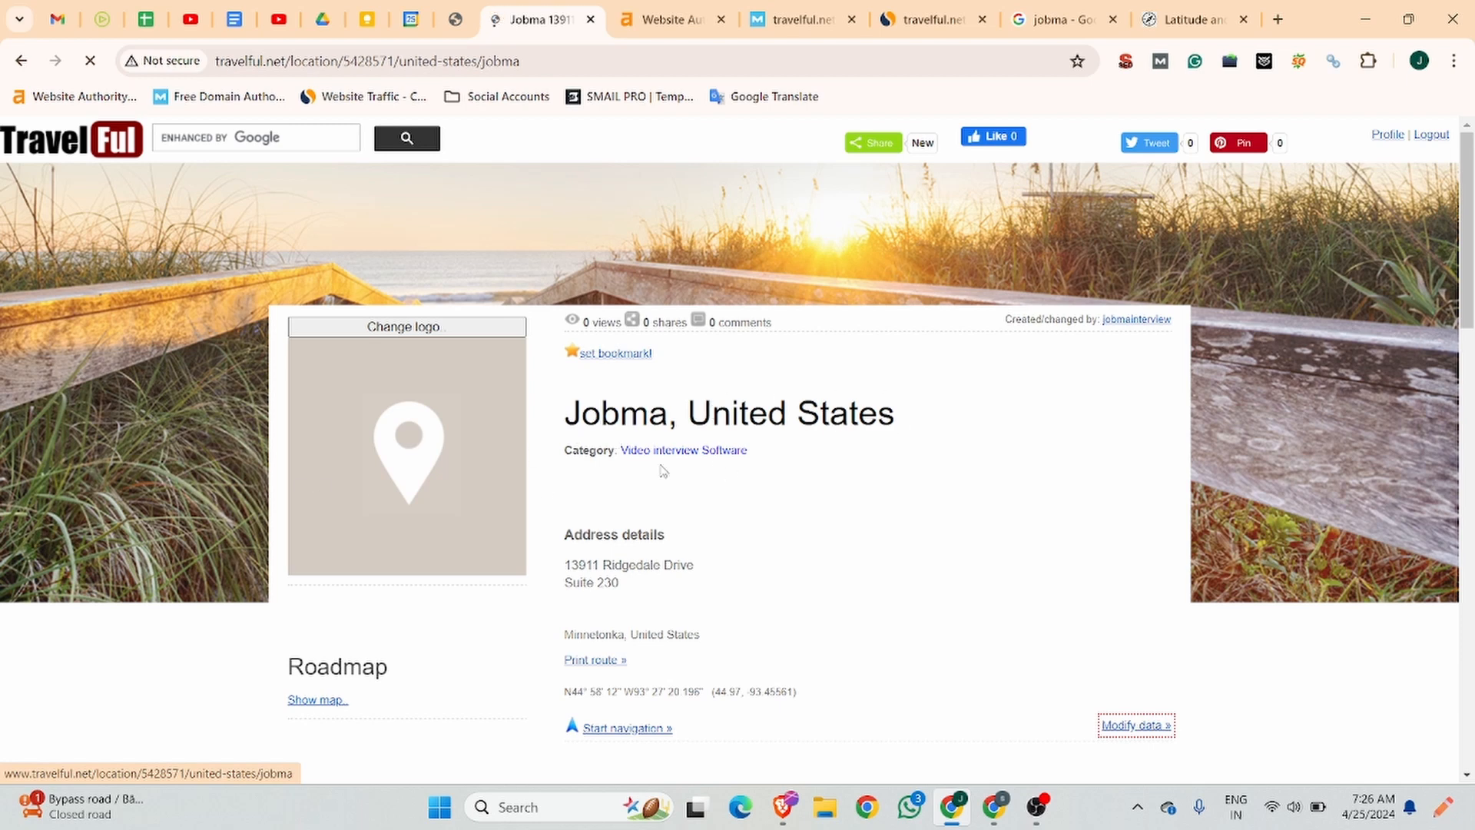
{"action": "scroll", "coordinate": [663, 470], "scroll_direction": "down", "scroll_amount": 5}
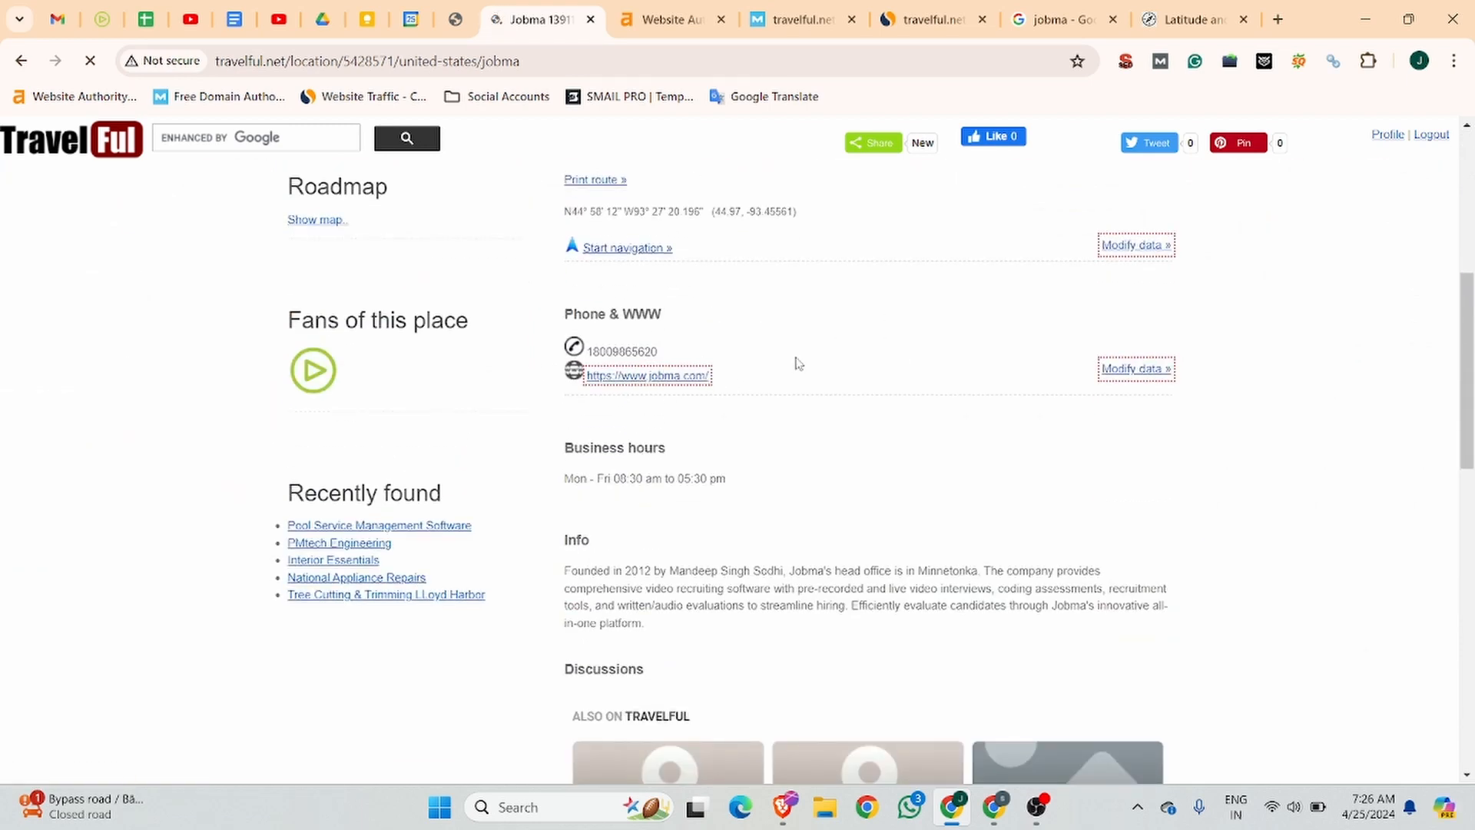
{"action": "scroll", "coordinate": [803, 483], "scroll_direction": "down", "scroll_amount": 8}
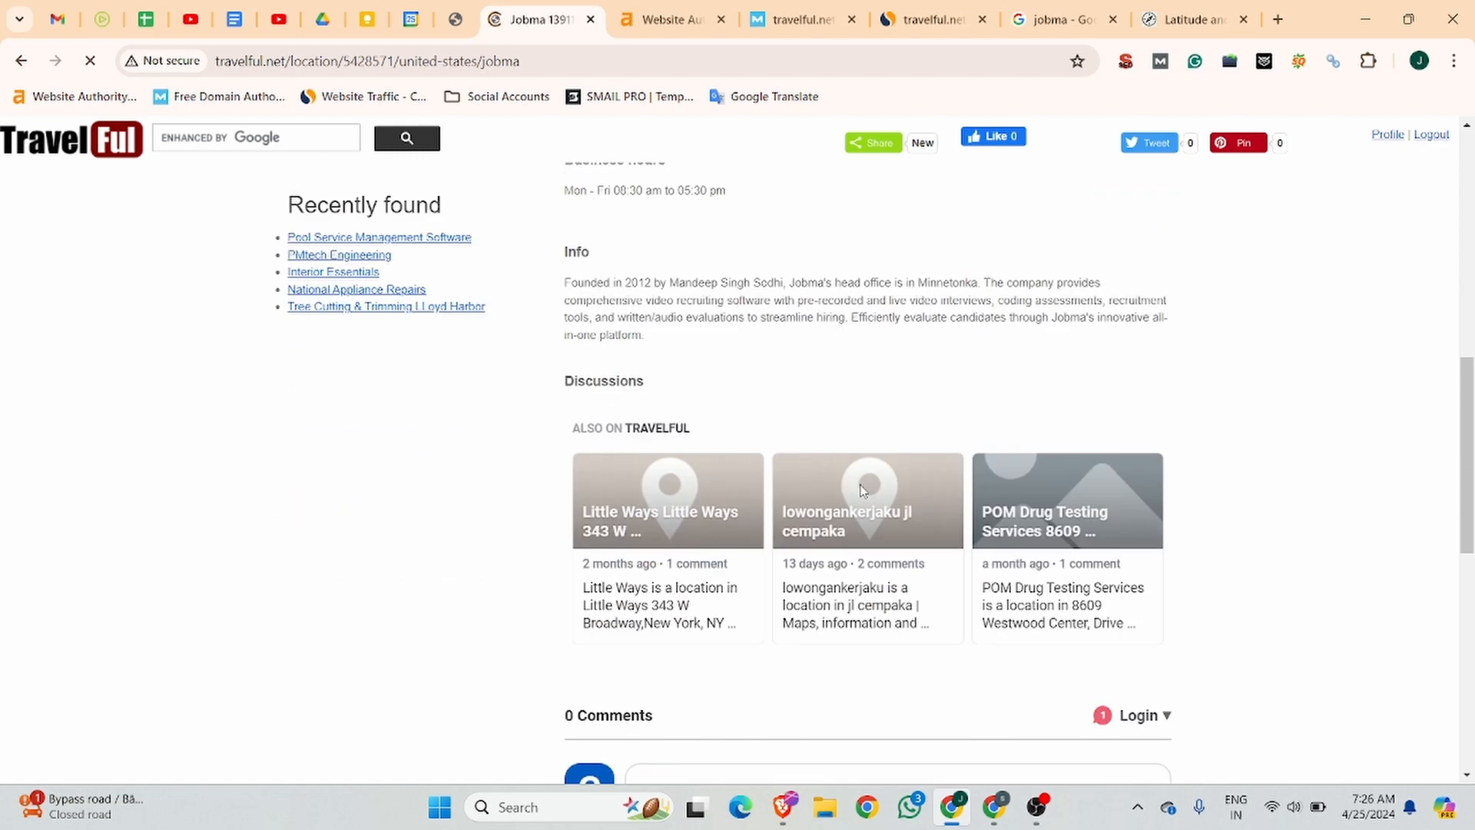
{"action": "scroll", "coordinate": [689, 530], "scroll_direction": "up", "scroll_amount": 6}
{"action": "scroll", "coordinate": [694, 525], "scroll_direction": "up", "scroll_amount": 10}
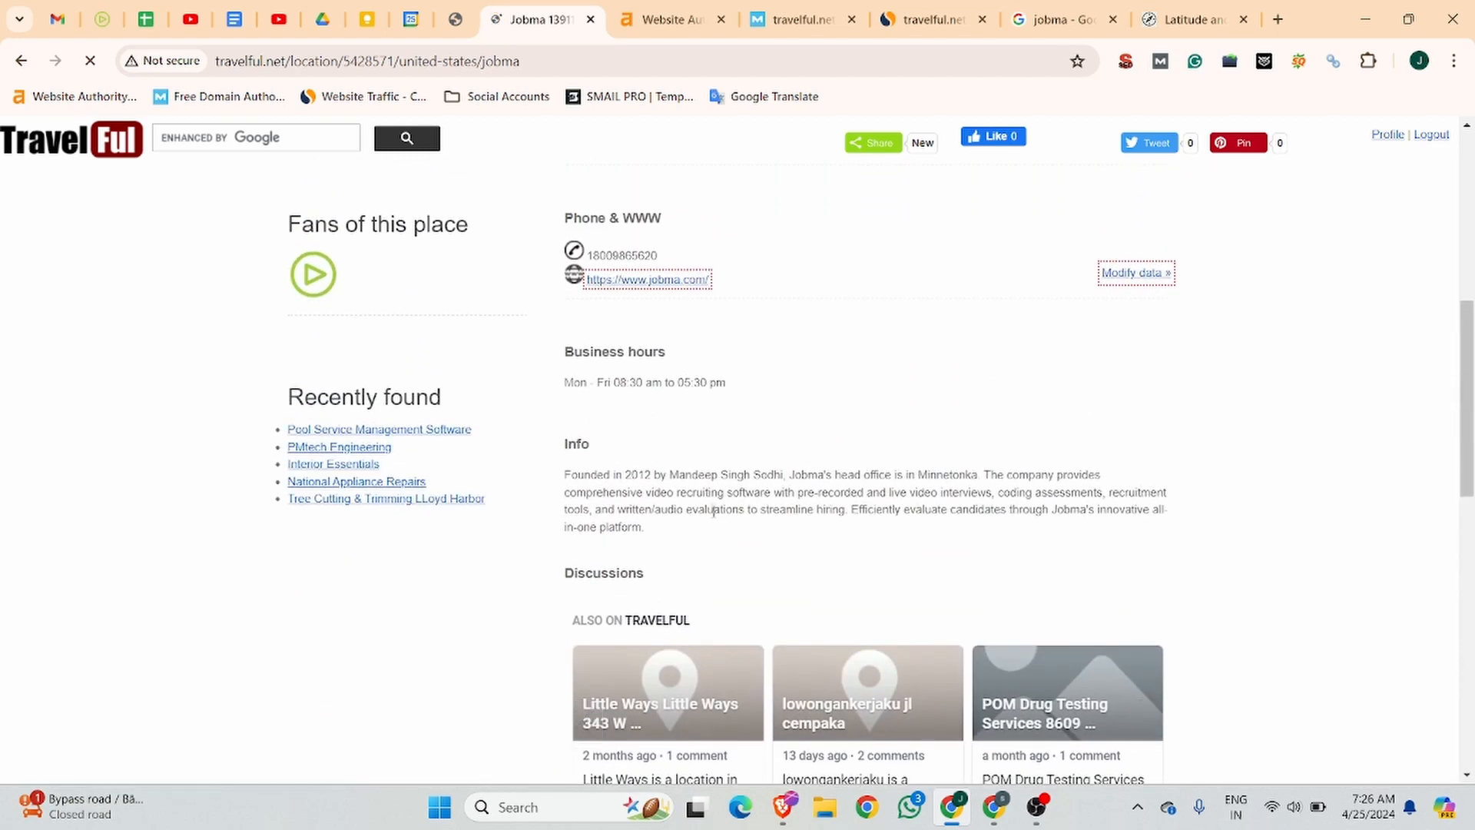